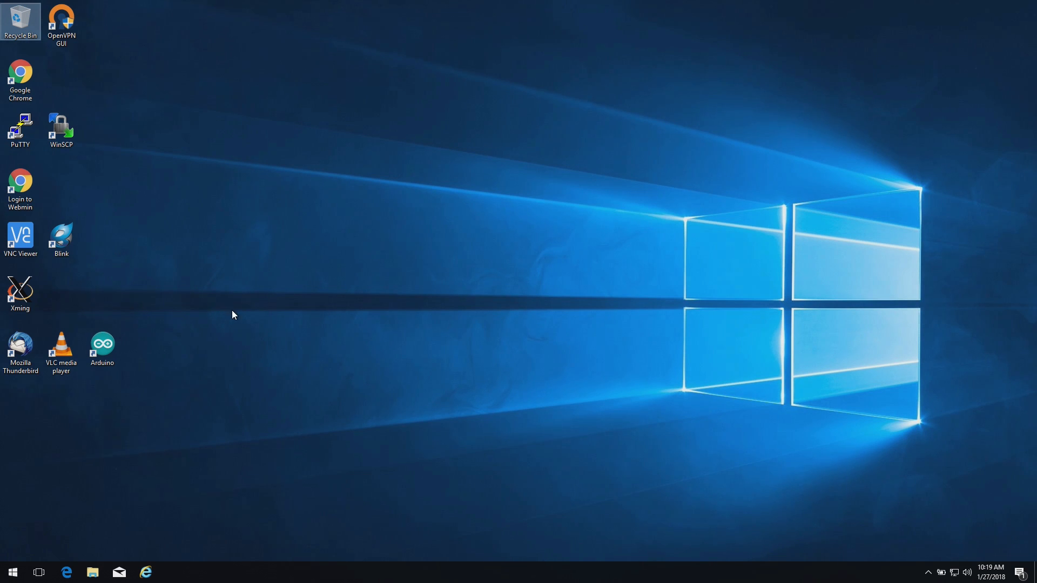
double_click(21, 78)
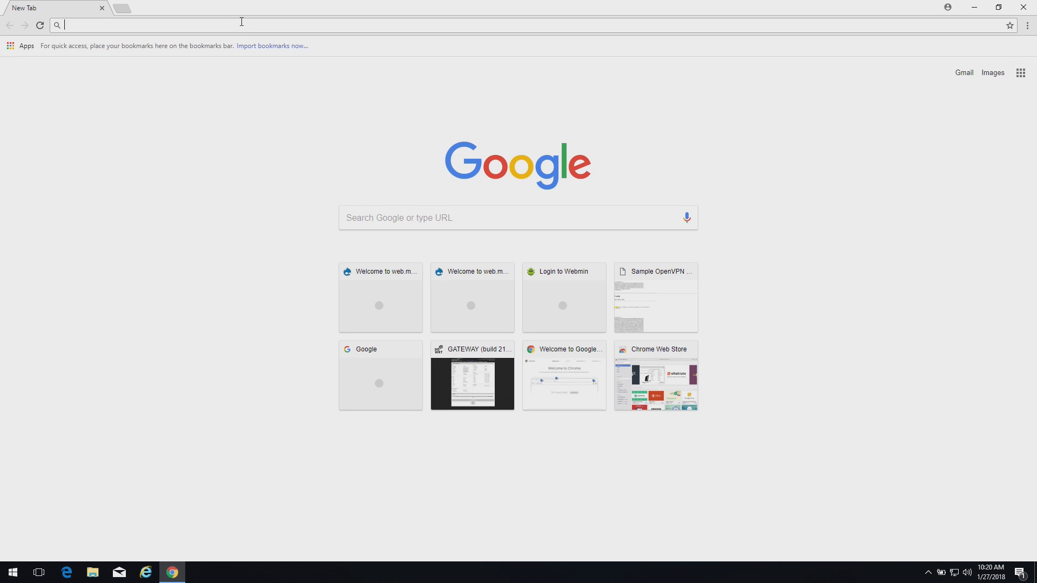
type("http://")
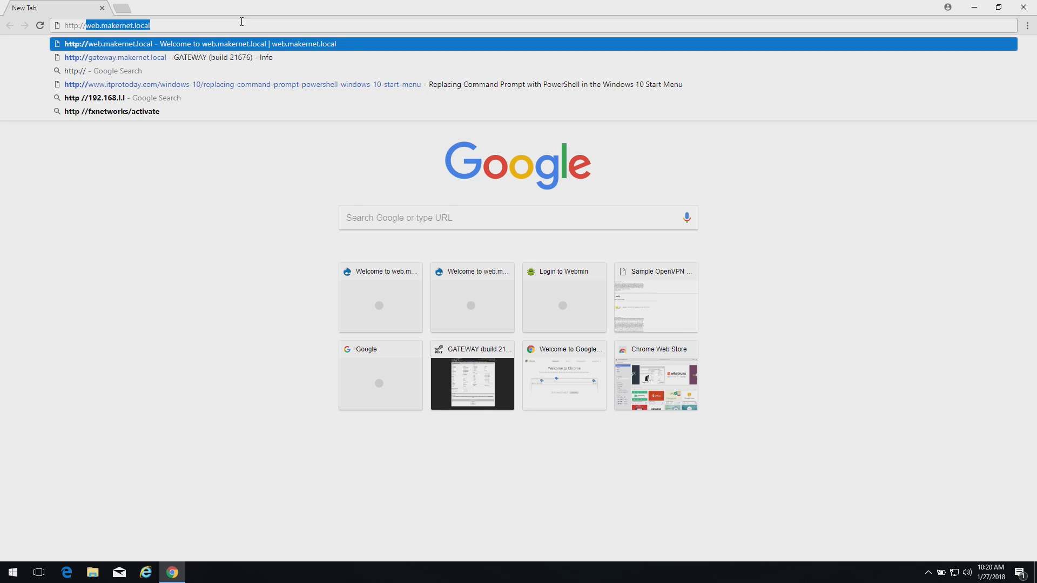
key("Return")
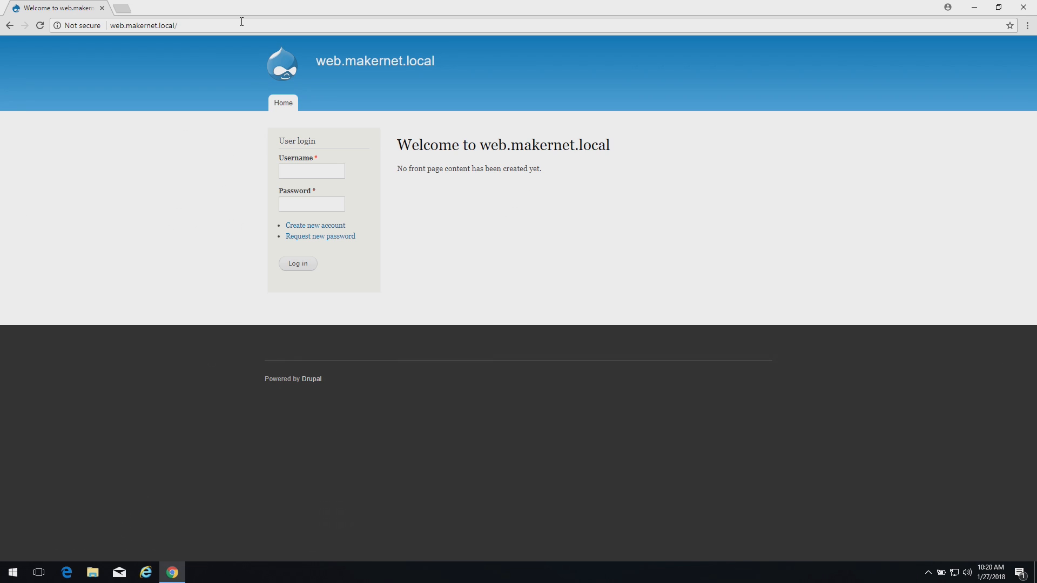
In Internet Explorer, open the suggested web.makernet.local address, which loads as https
left_click(151, 578)
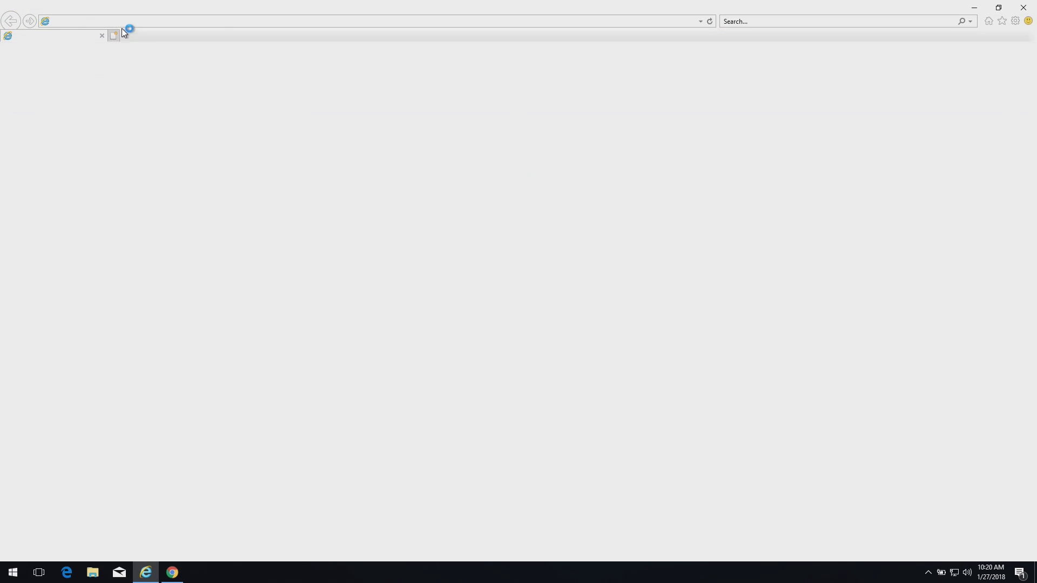
left_click(156, 21)
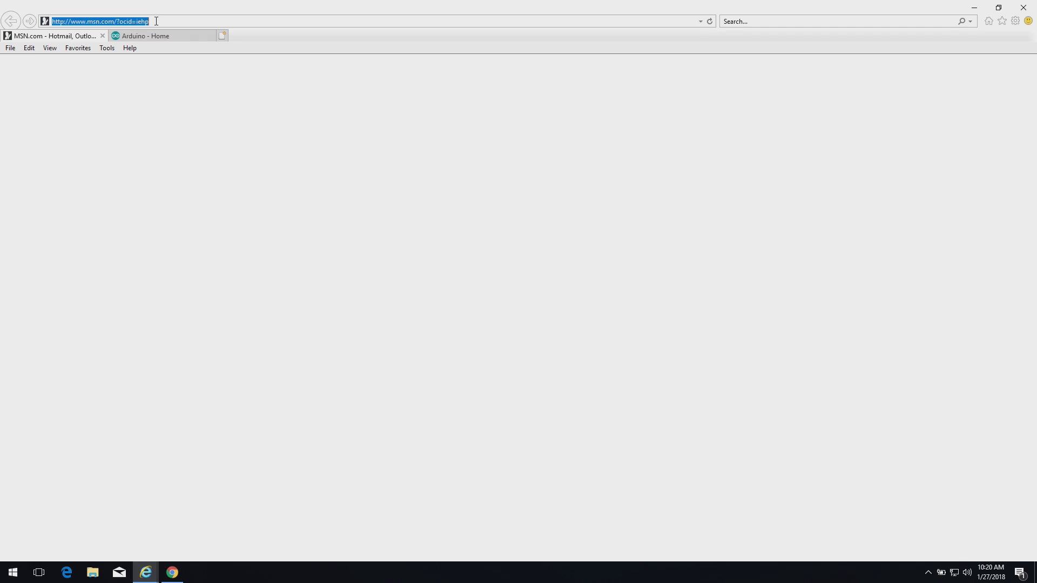
type("http")
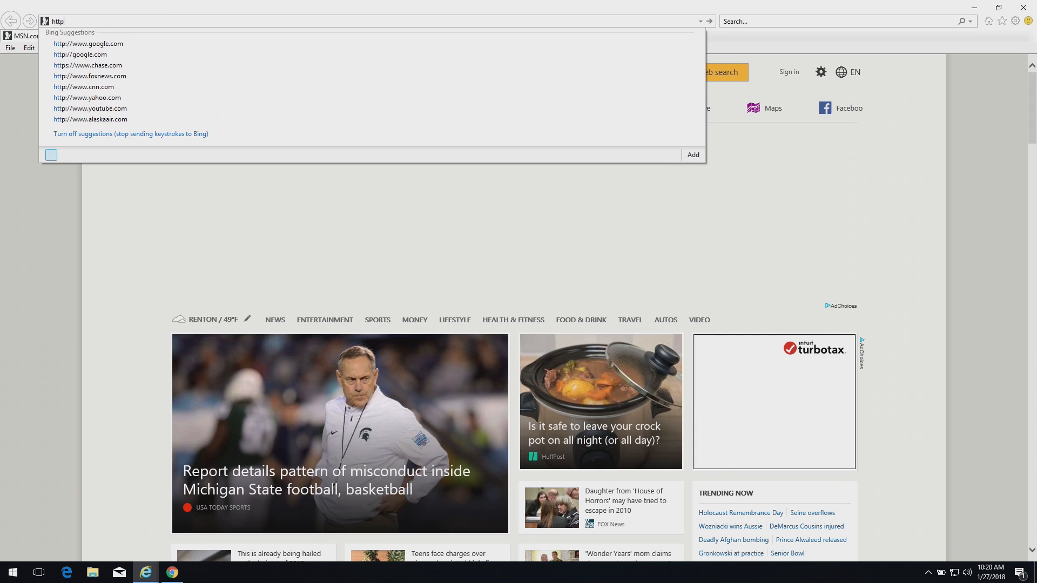
type("://web.mak")
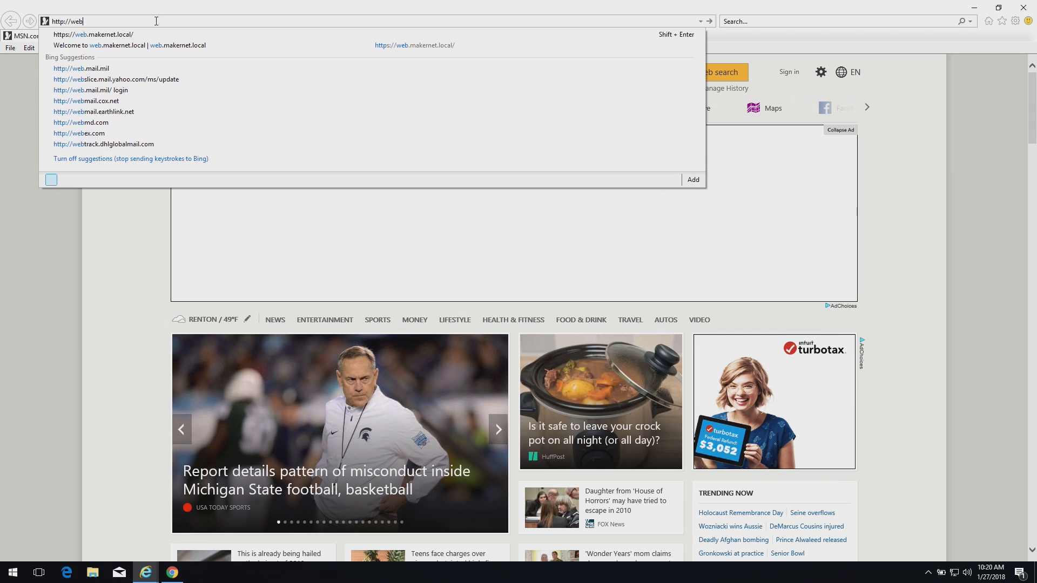
type("er")
key("Down")
key("Return")
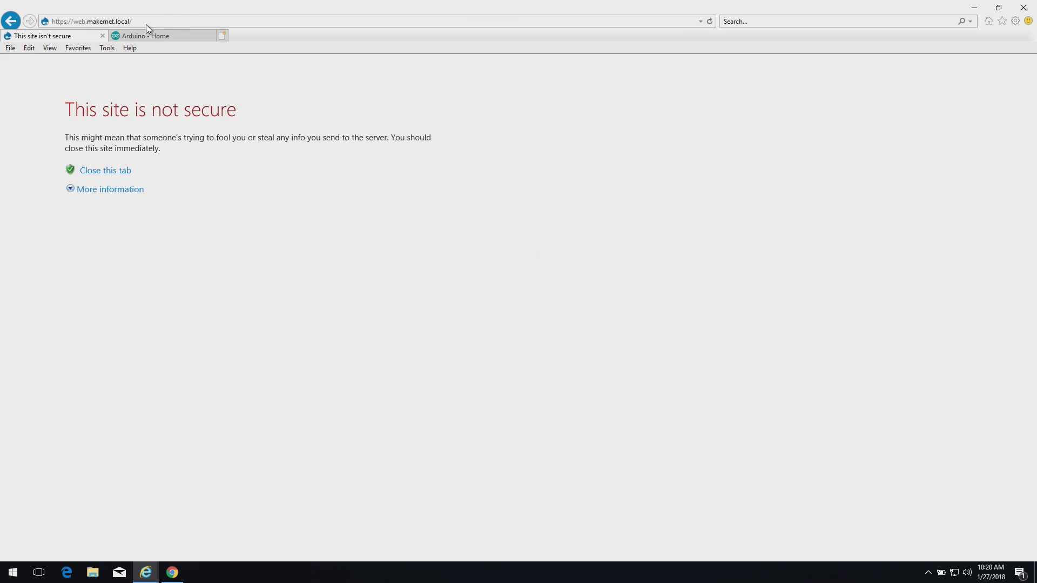
Change the address from https to http to reach the Drupal welcome page, then return to Chrome
left_click(130, 23)
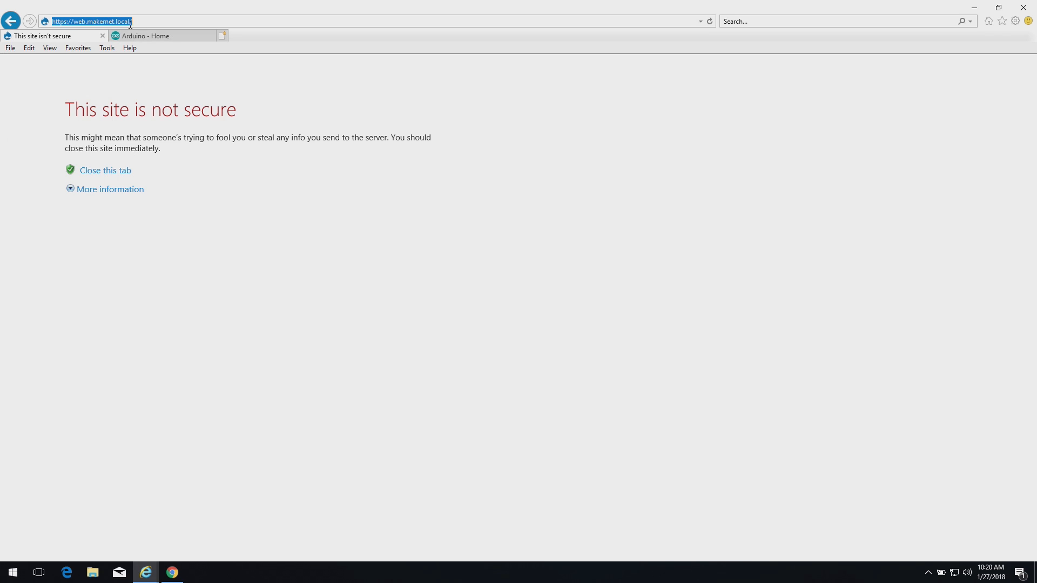
left_click(68, 22)
key("BackSpace")
key("Return")
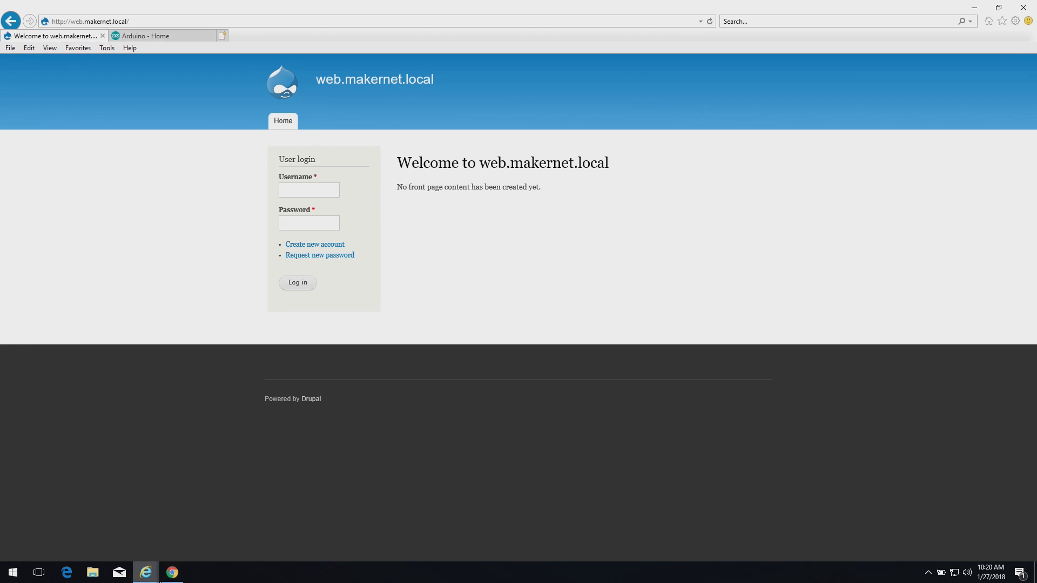
left_click(174, 574)
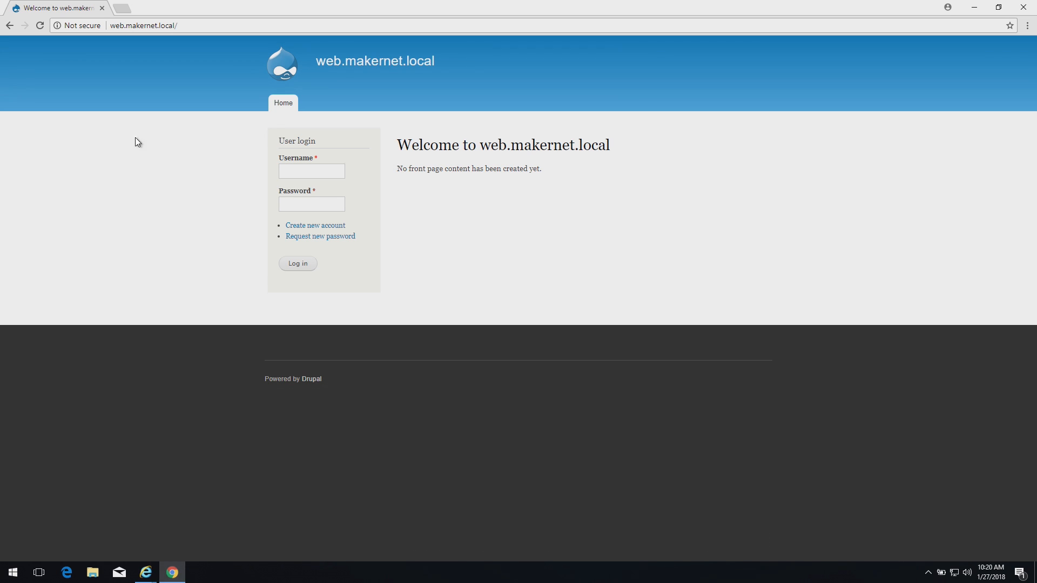
left_click(112, 25)
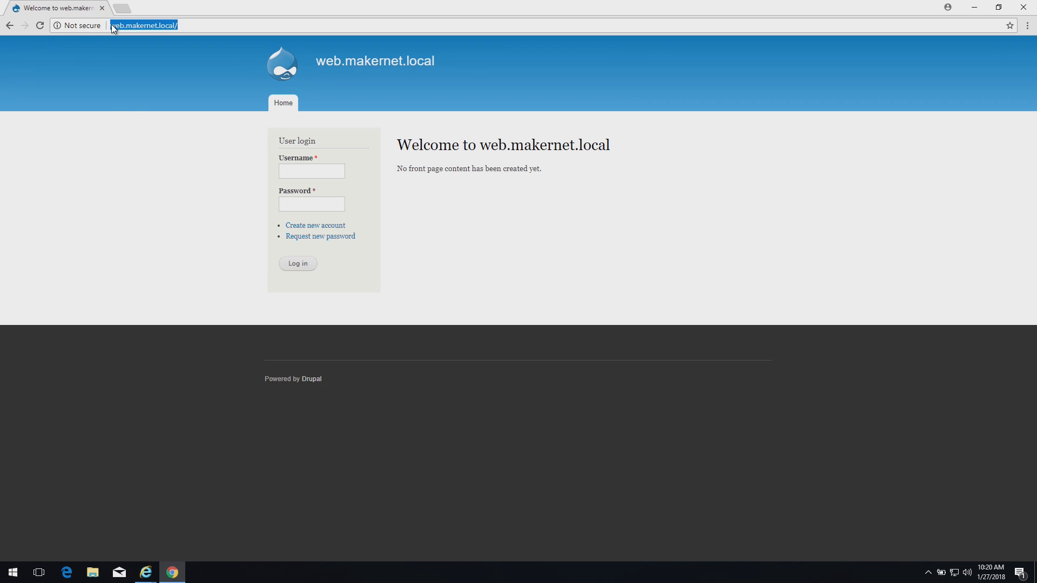
left_click(113, 25)
type("http")
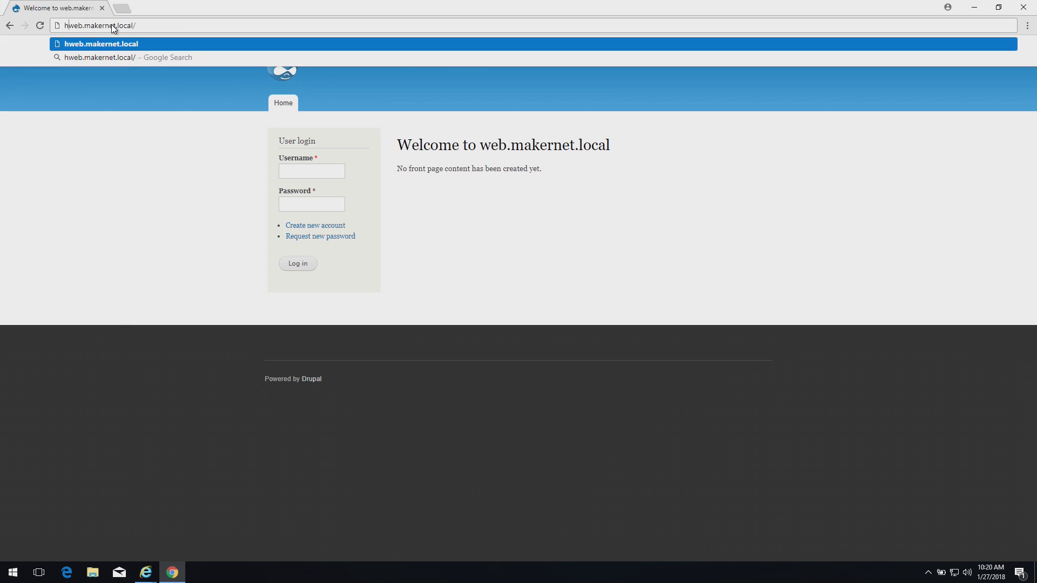
type("s:/")
key("Return")
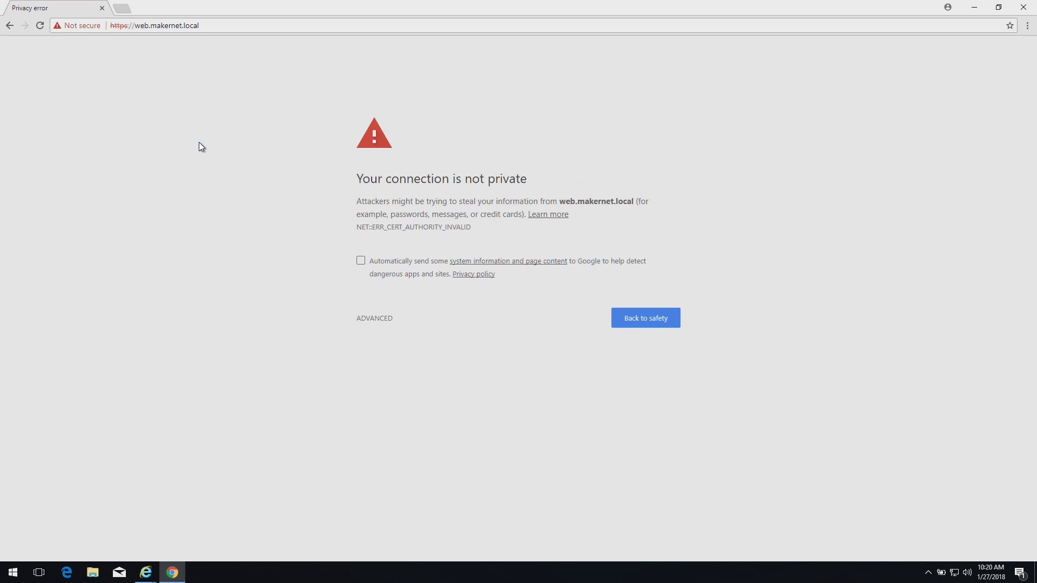
left_click(384, 320)
left_click(415, 403)
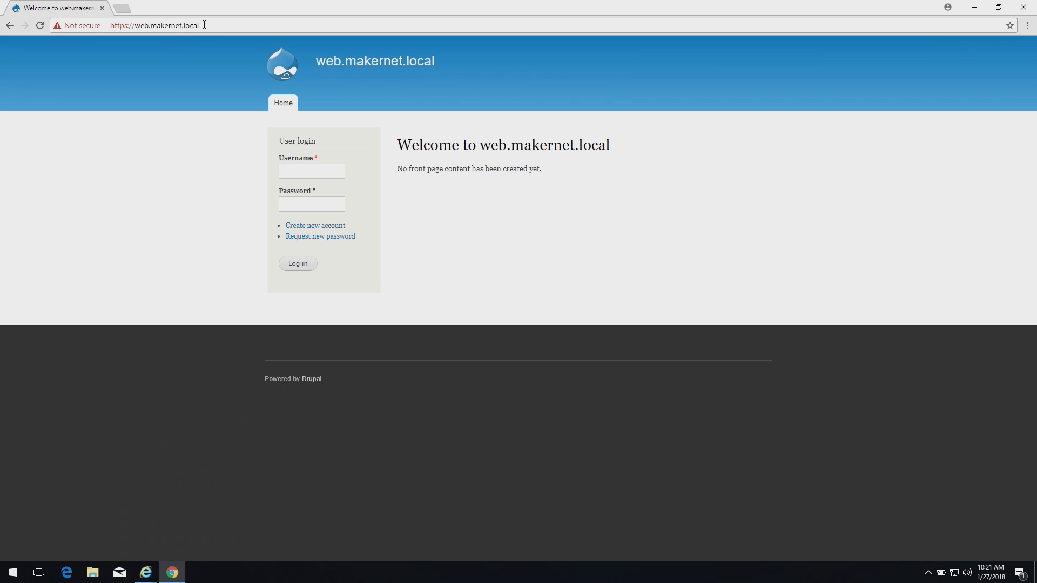
Close Chrome and Internet Explorer, closing all IE tabs
left_click(1027, 7)
left_click(1024, 7)
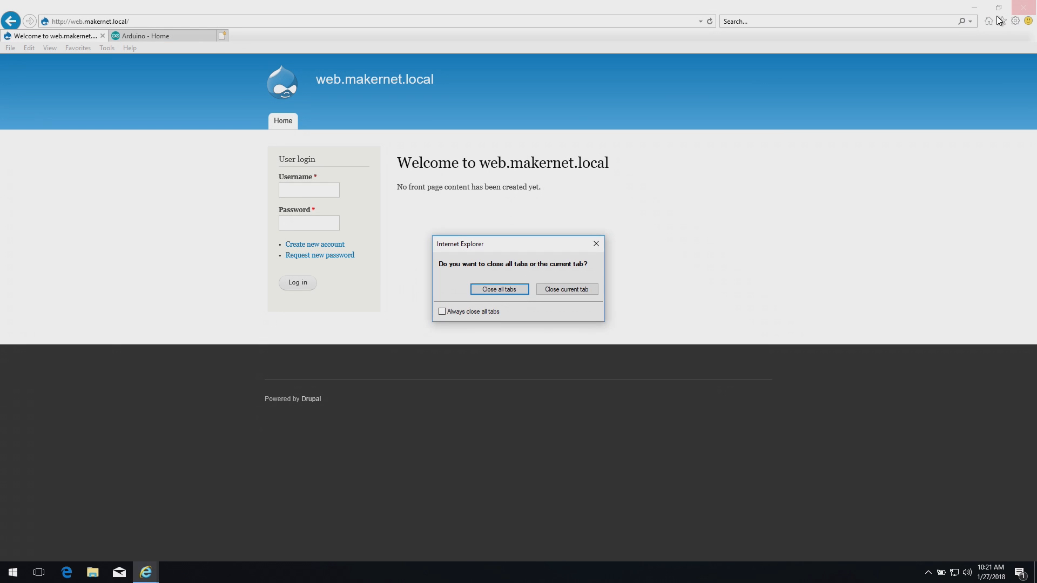
left_click(475, 289)
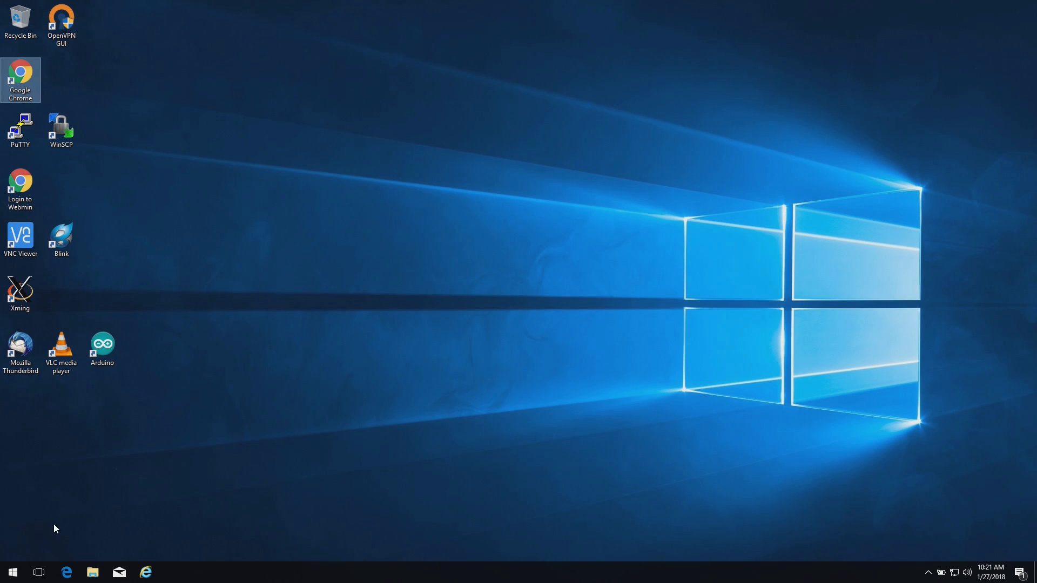
Run setup_xca-1.4.0.exe from the Downloads folder and allow it through UAC
left_click(102, 576)
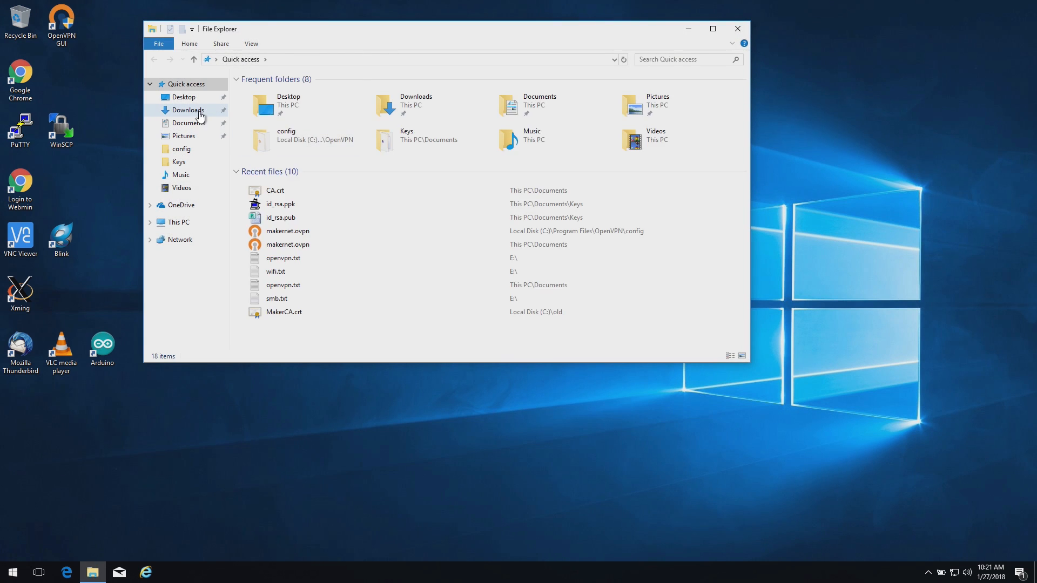
left_click(197, 110)
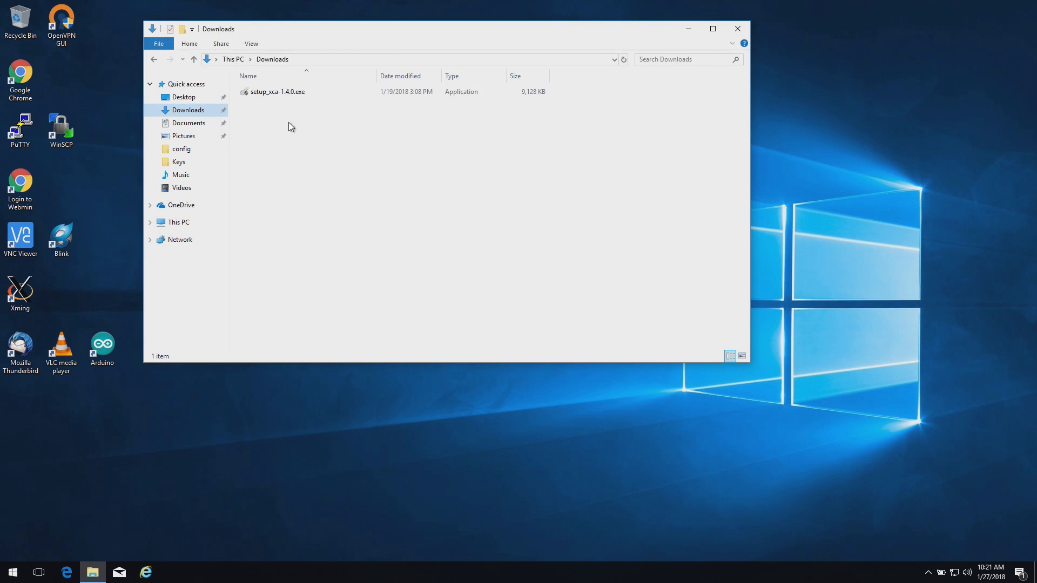
left_click(283, 94)
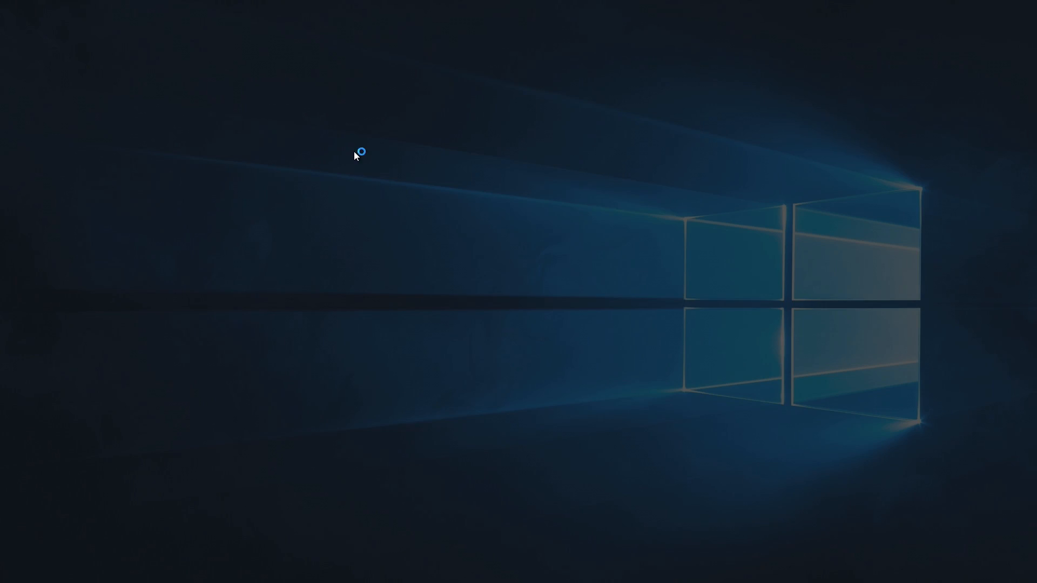
left_click(450, 356)
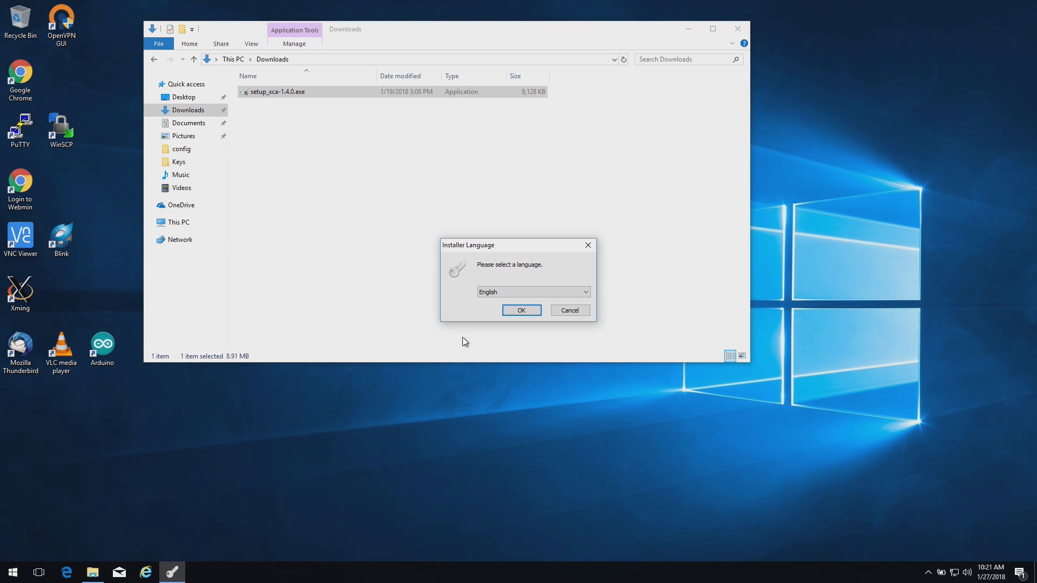
Install XCA 1.4.0 in English with default components and location, then launch XCA
left_click(520, 312)
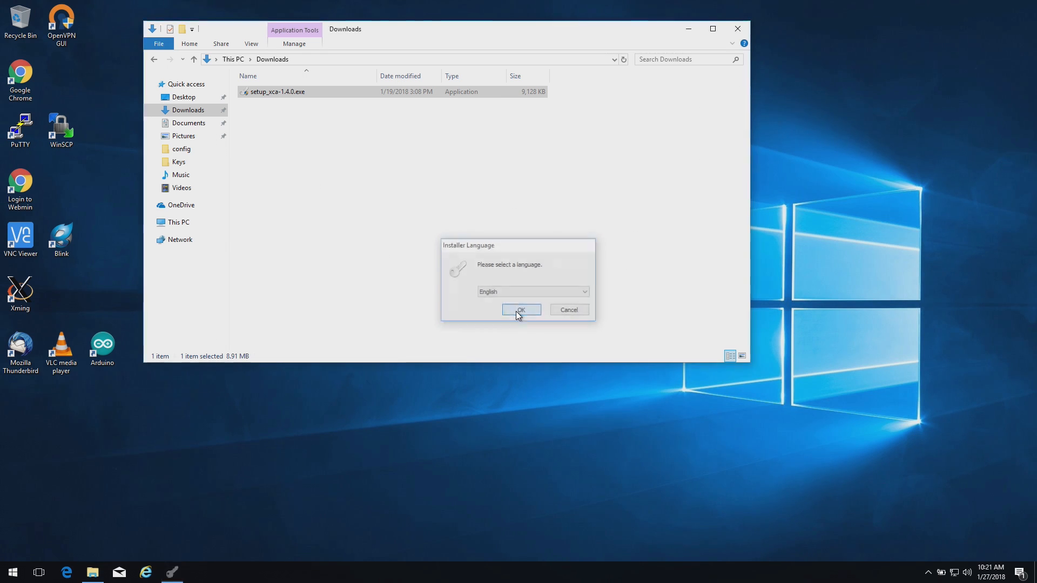
left_click(572, 371)
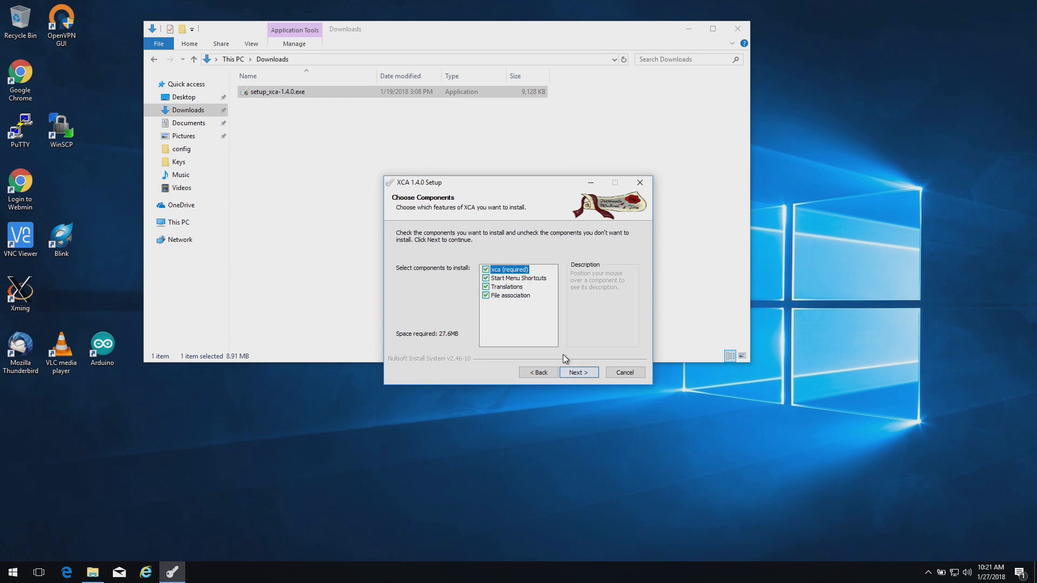
left_click(576, 371)
left_click(575, 372)
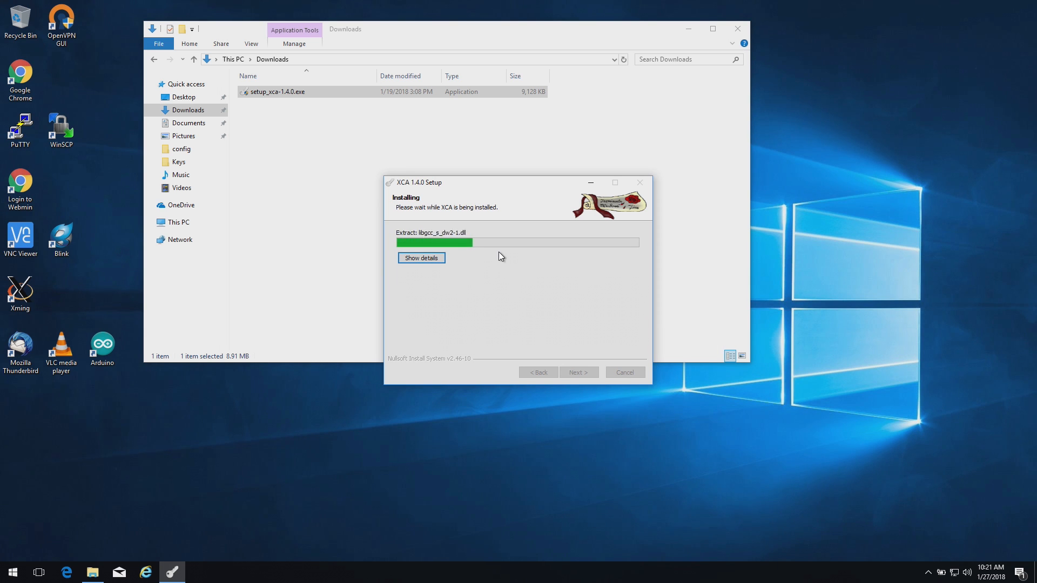
left_click(203, 125)
left_click(497, 377)
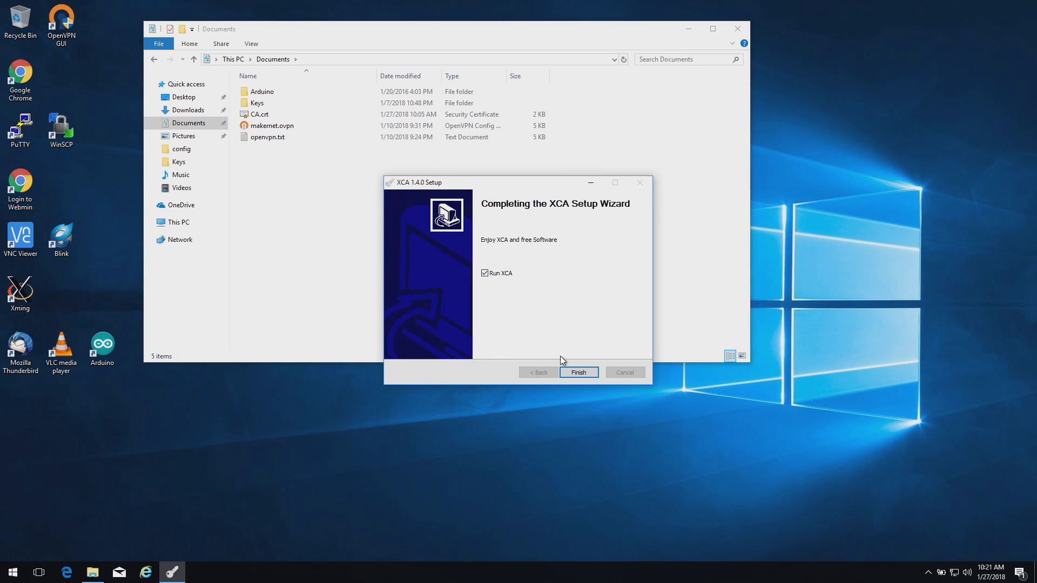
left_click(579, 373)
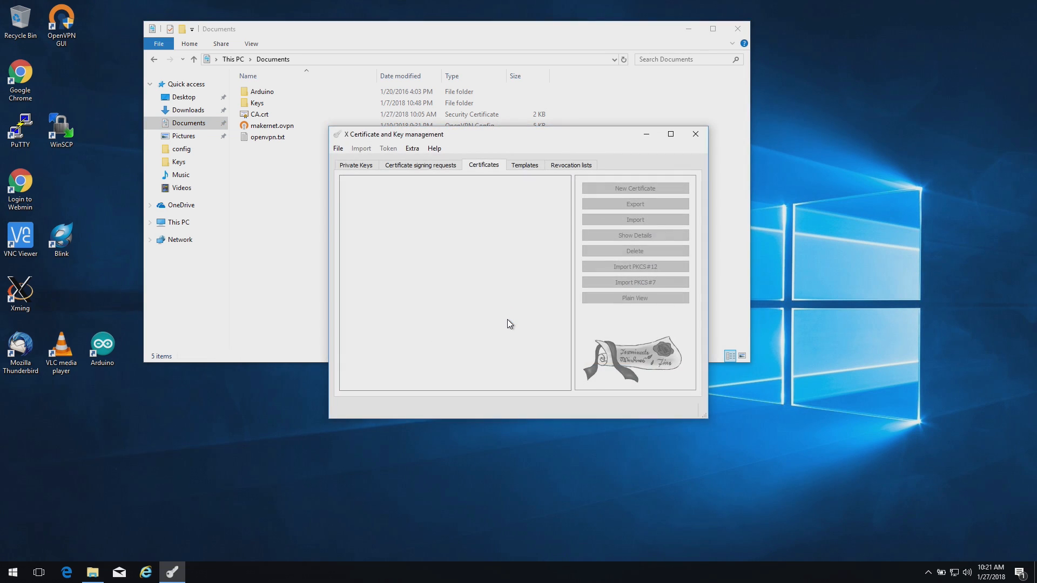
Browse the Private Keys, signing requests, Certificates and Templates lists, then choose File > New DataBase
left_click(370, 166)
left_click(427, 165)
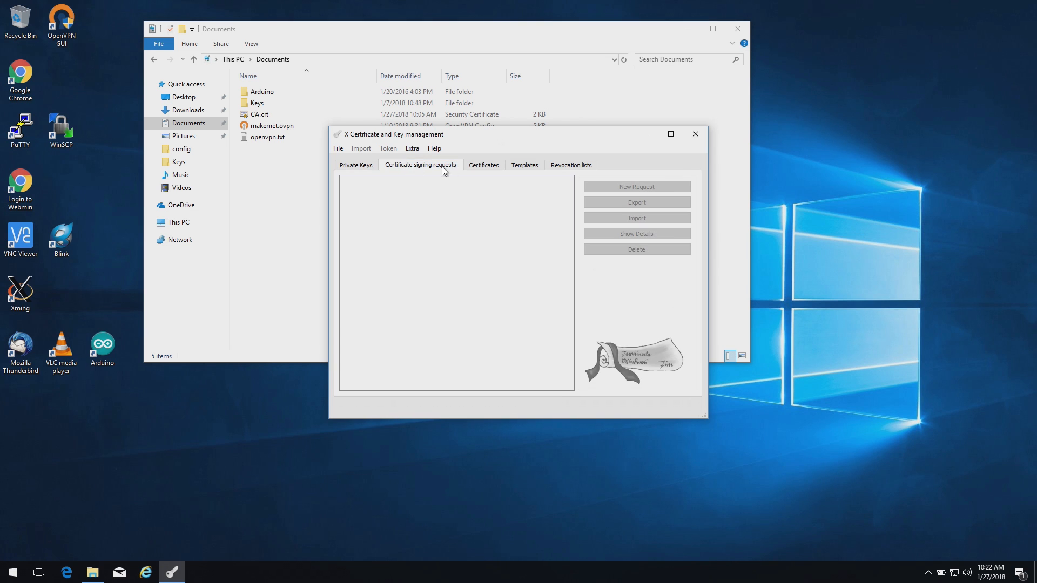
left_click(483, 167)
left_click(523, 167)
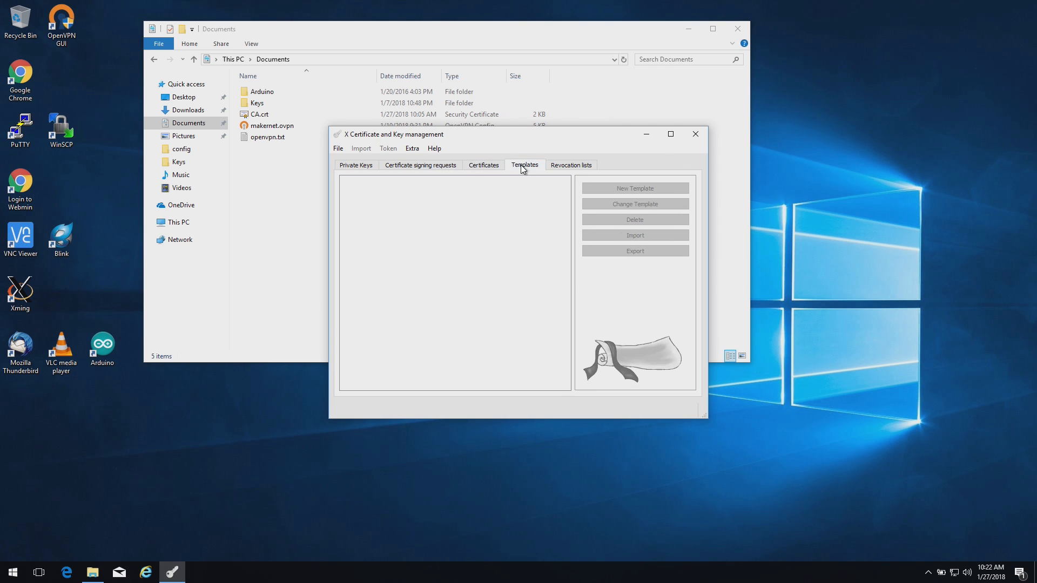
left_click(338, 148)
left_click(349, 166)
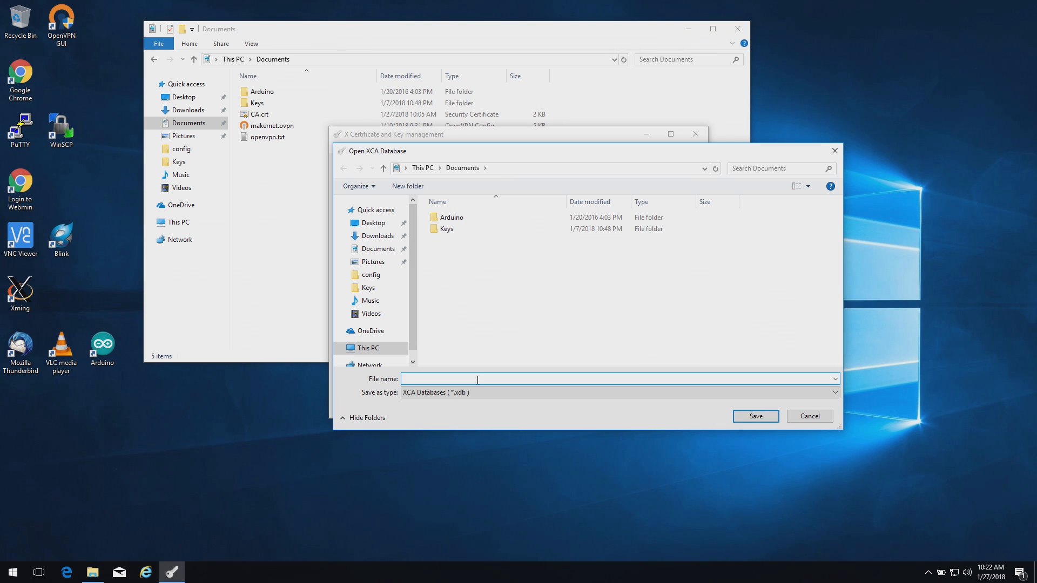
Save the new database as myca.xdb and protect it with a password
type("m")
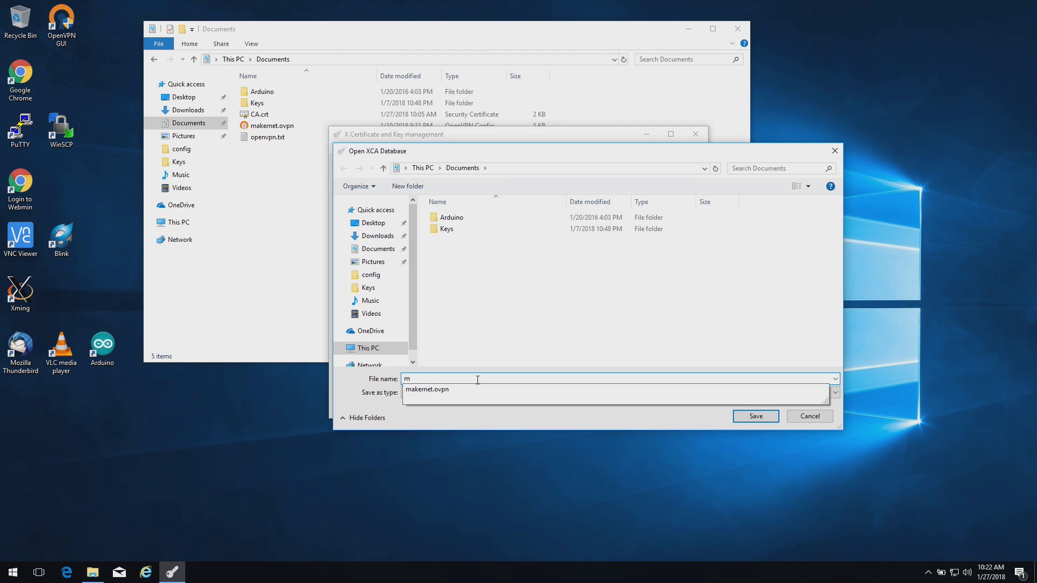
type("y")
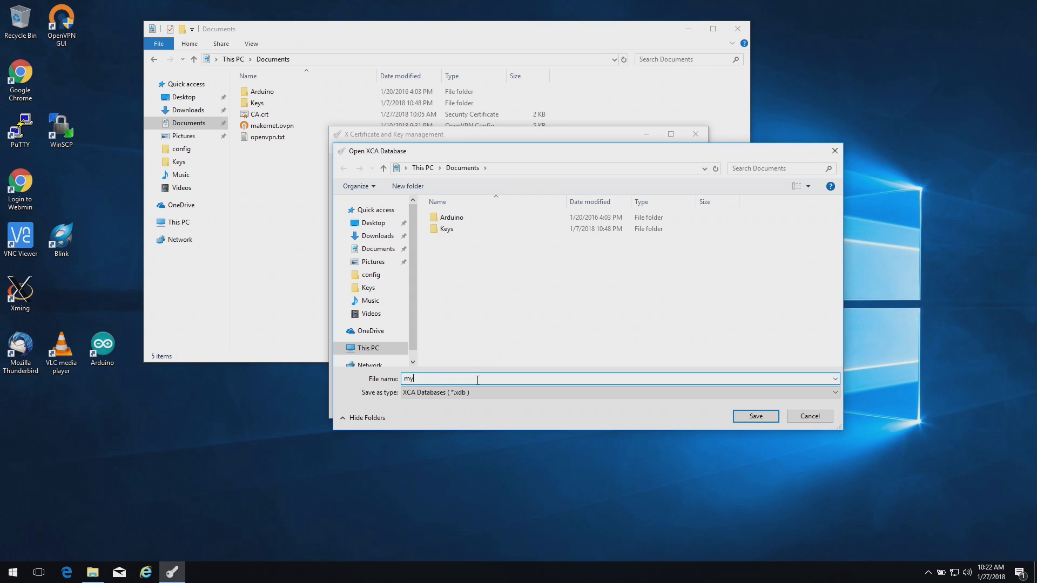
type("ca")
left_click(770, 418)
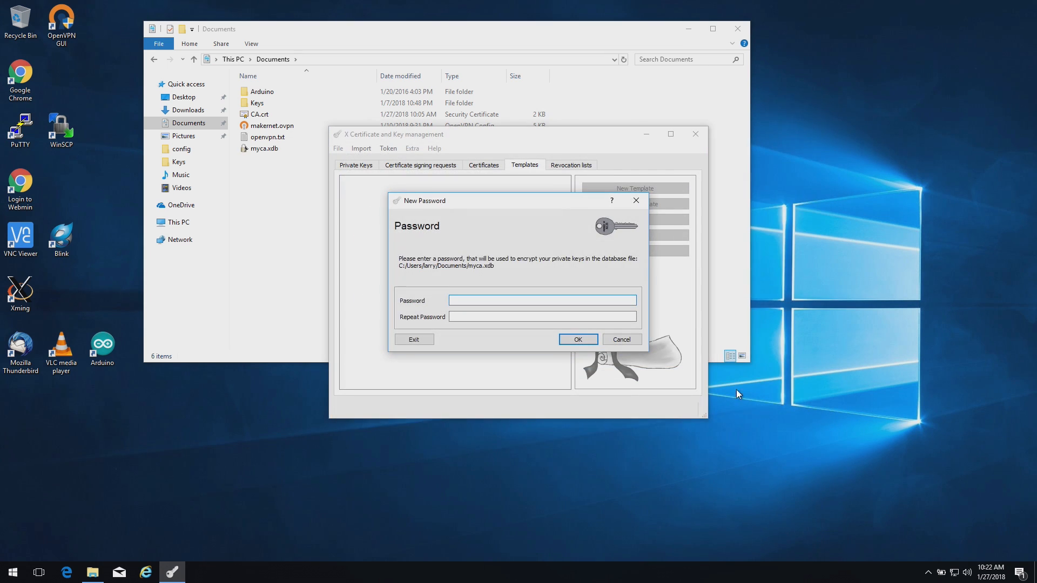
type("*********")
key("Tab")
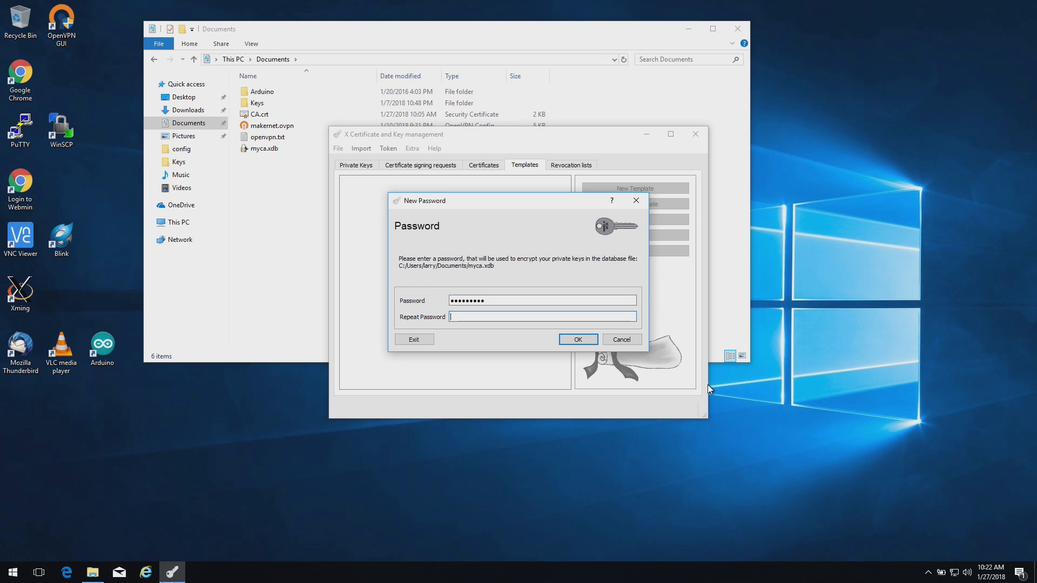
type("*********")
left_click(580, 341)
Look through the empty keys and requests lists, ending on Certificates
left_click(361, 165)
left_click(420, 166)
left_click(483, 164)
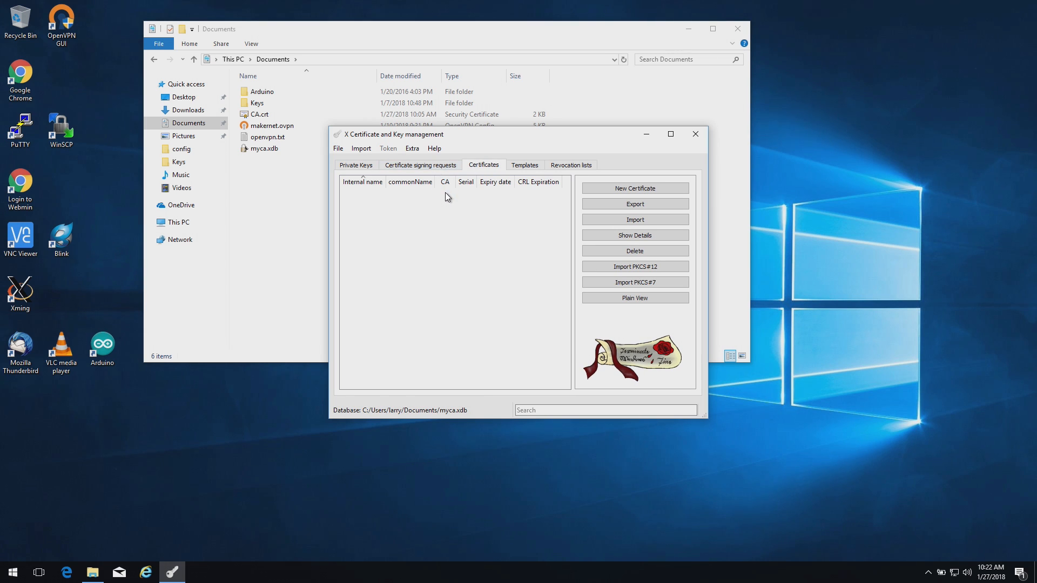
Start a new certificate and apply all settings from the CA template
left_click(365, 168)
left_click(477, 168)
left_click(611, 189)
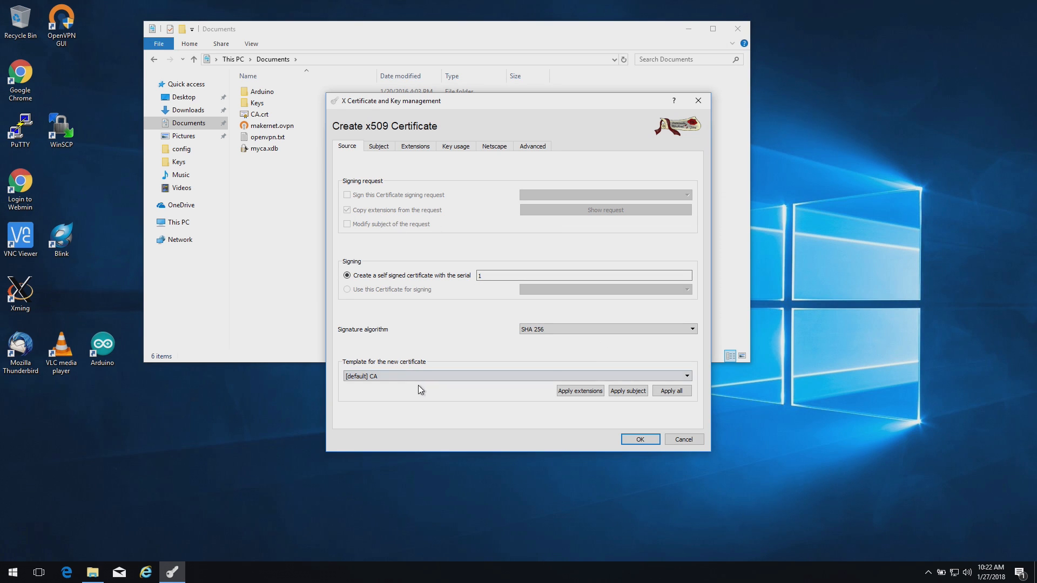
left_click(377, 378)
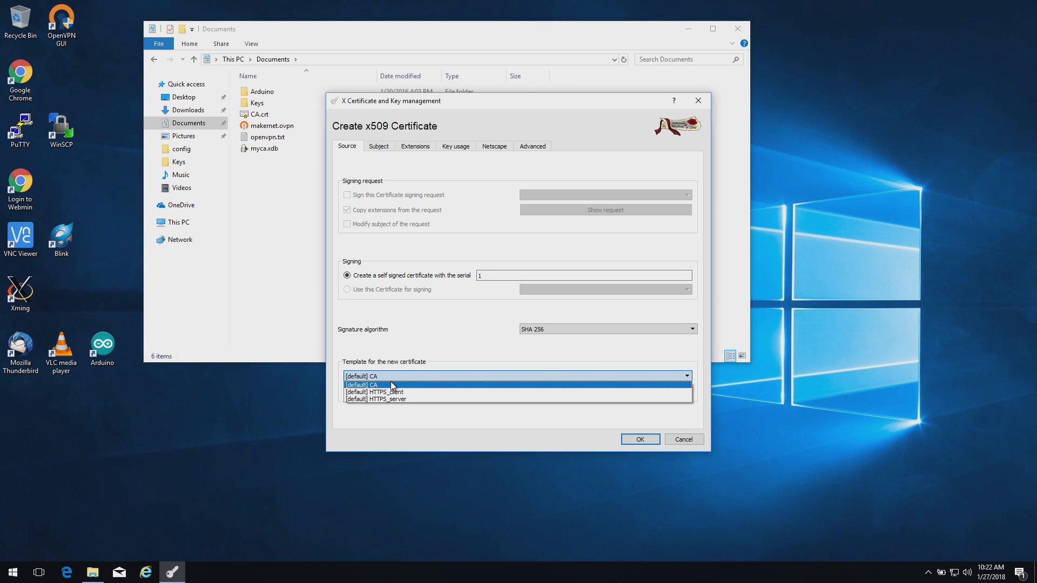
left_click(391, 382)
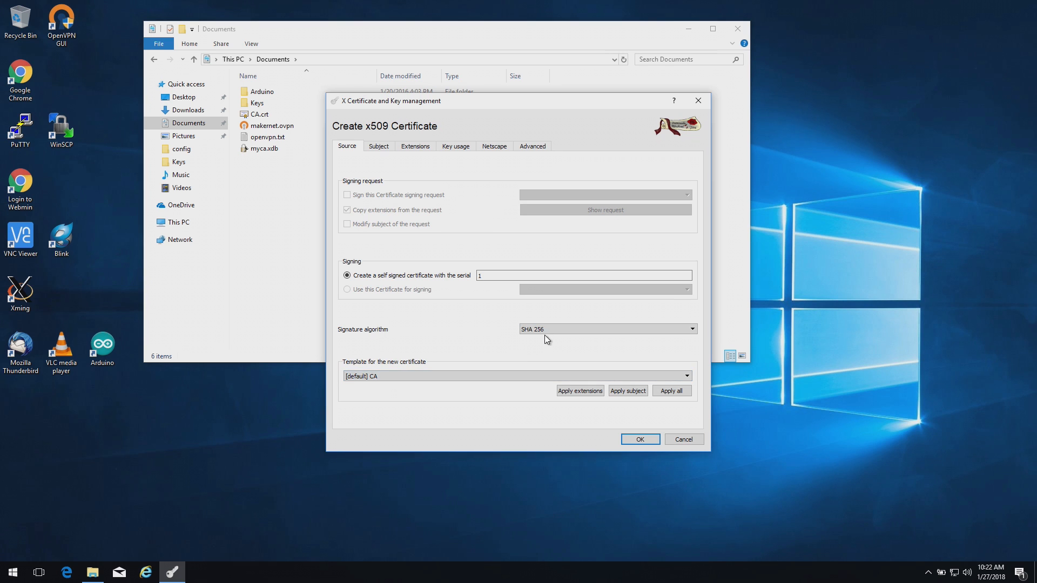
left_click(669, 390)
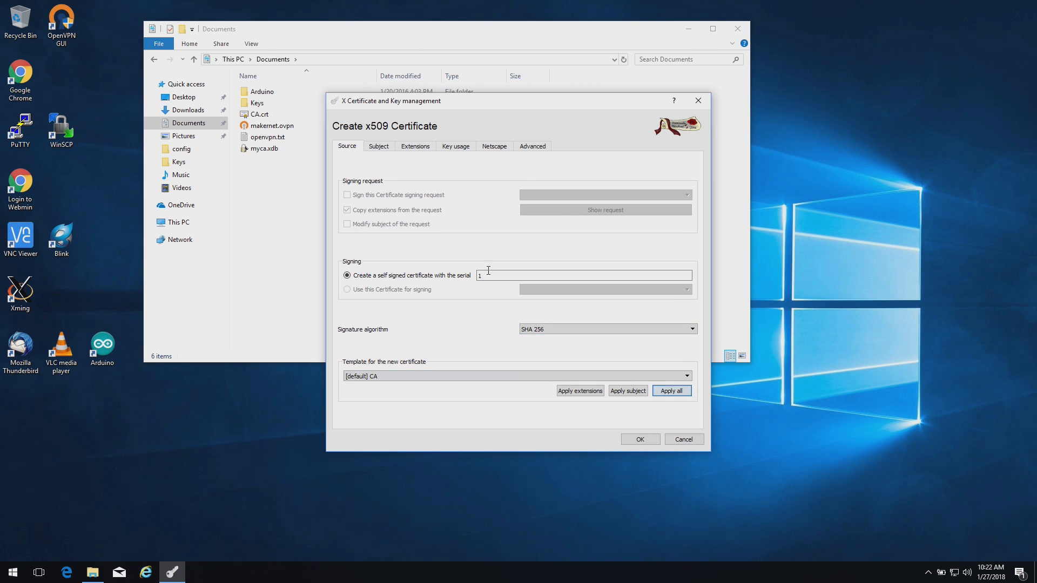
Enter subject internal name CA, country US, state Washington, locality Renton, organization Makernet Lab
left_click(379, 148)
left_click(416, 173)
type("CA")
key("Tab")
type("U")
key("Tab")
type("Washington")
key("Tab")
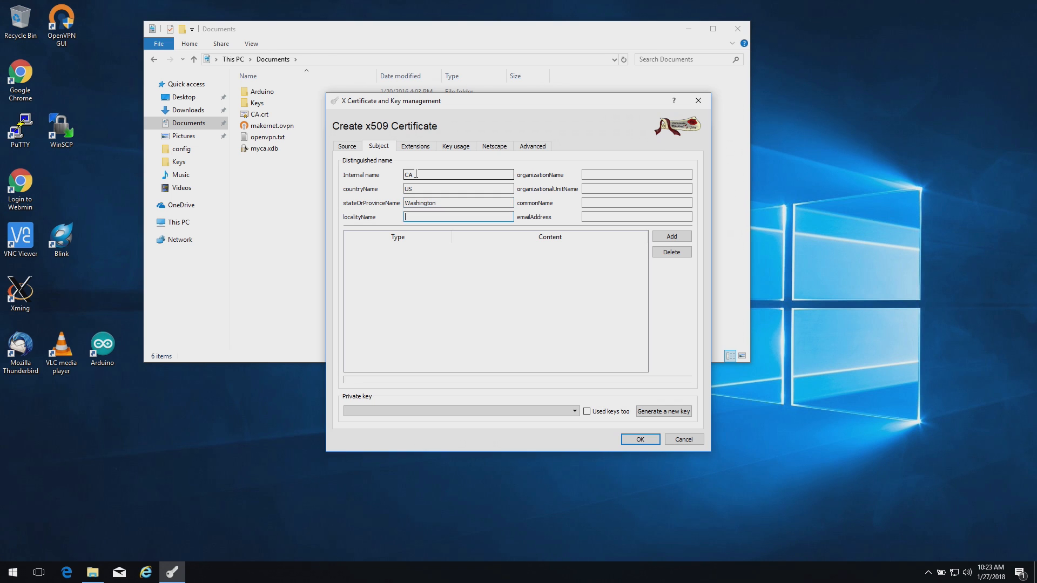
type("Renton")
key("Tab")
type("Makernet Lab")
Set organizational unit Internet Services and common name CA.makernet.local
key("Tab")
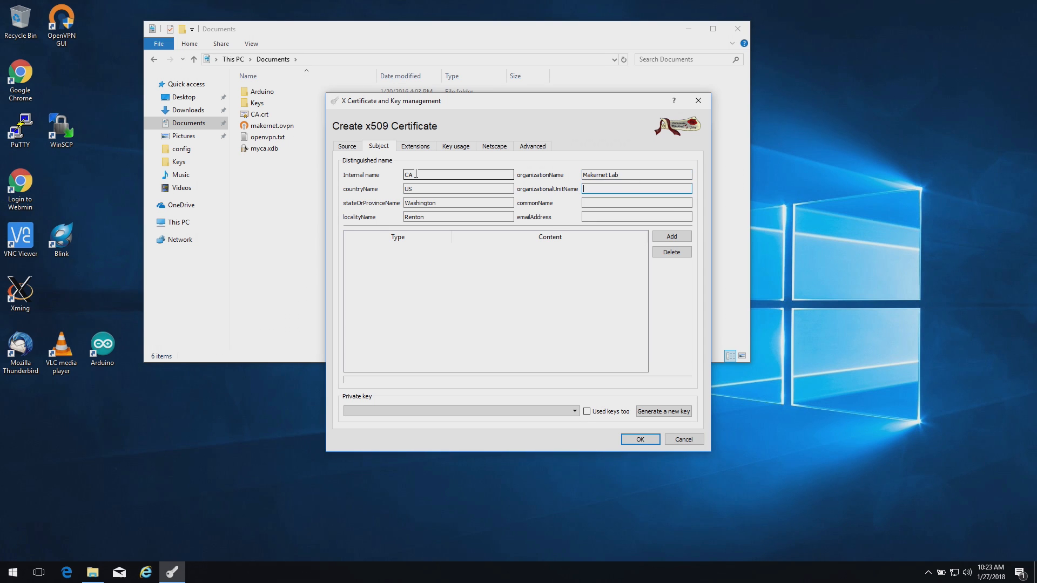
type("Internet Services")
key("Tab")
type("CA")
type("kernet.local")
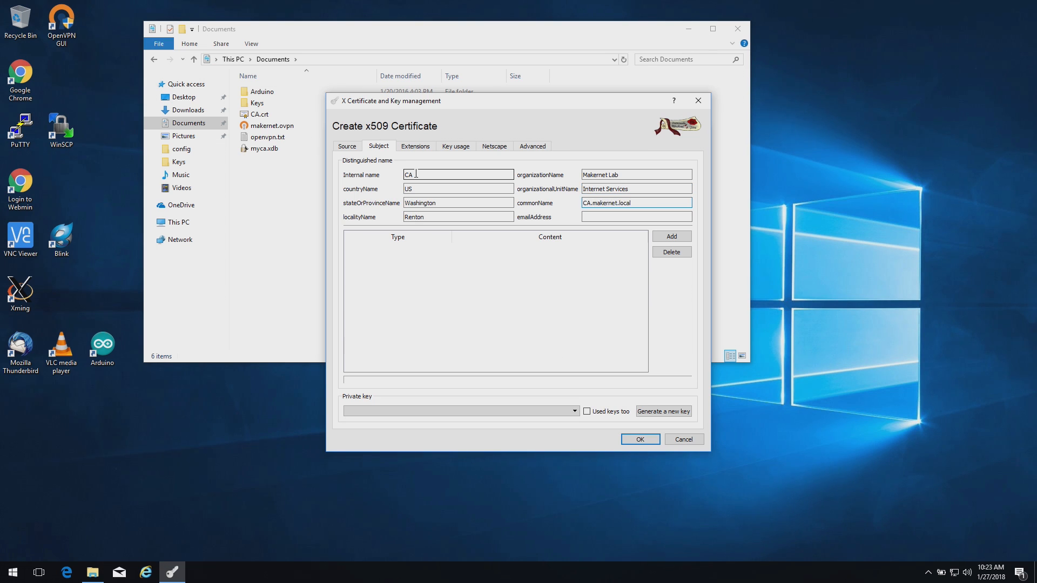
left_click(416, 175)
Add the contact's e-mail address and generate a new private key for the CA
left_click(626, 217)
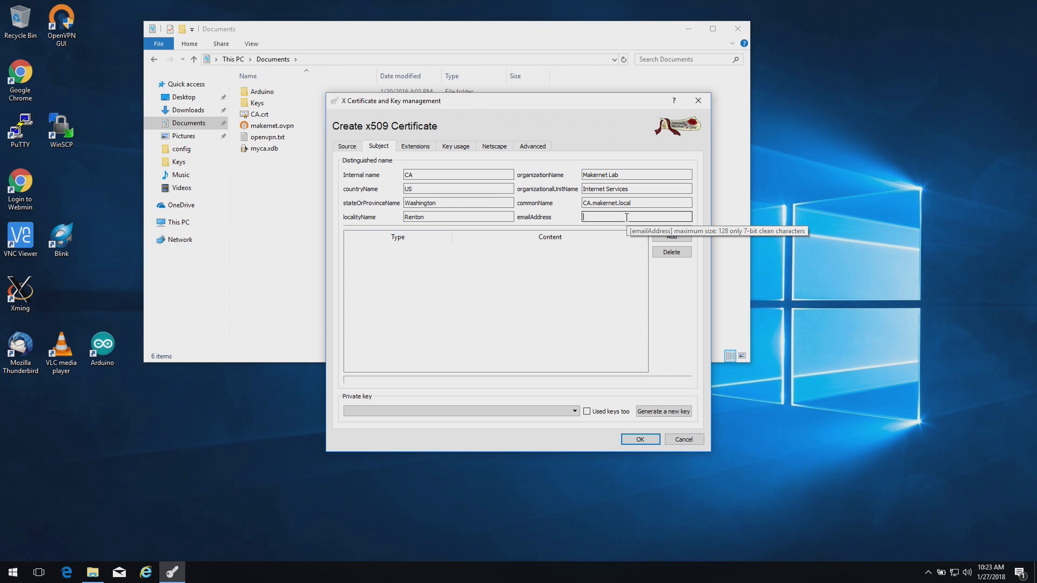
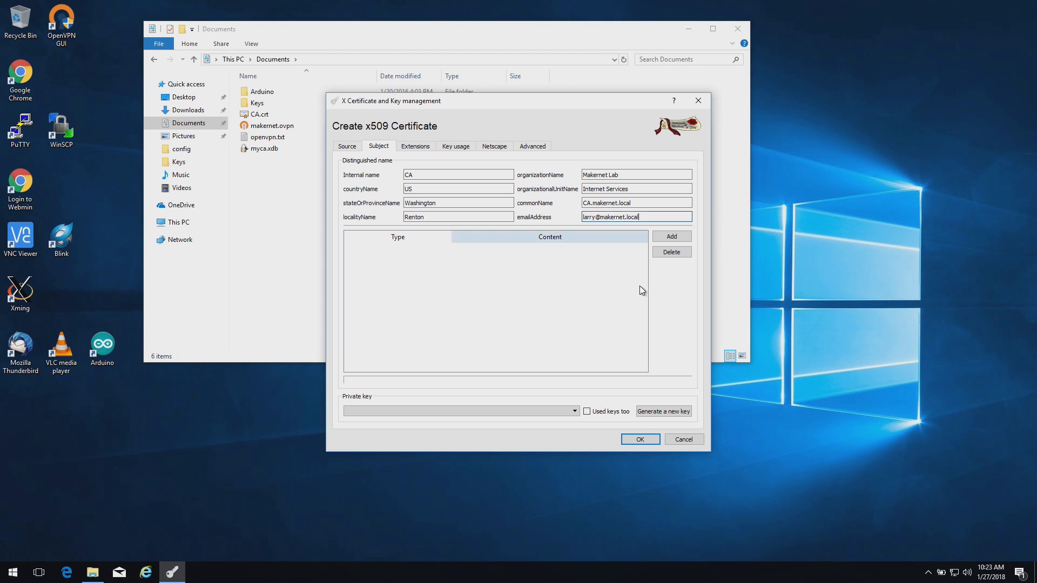
left_click(662, 411)
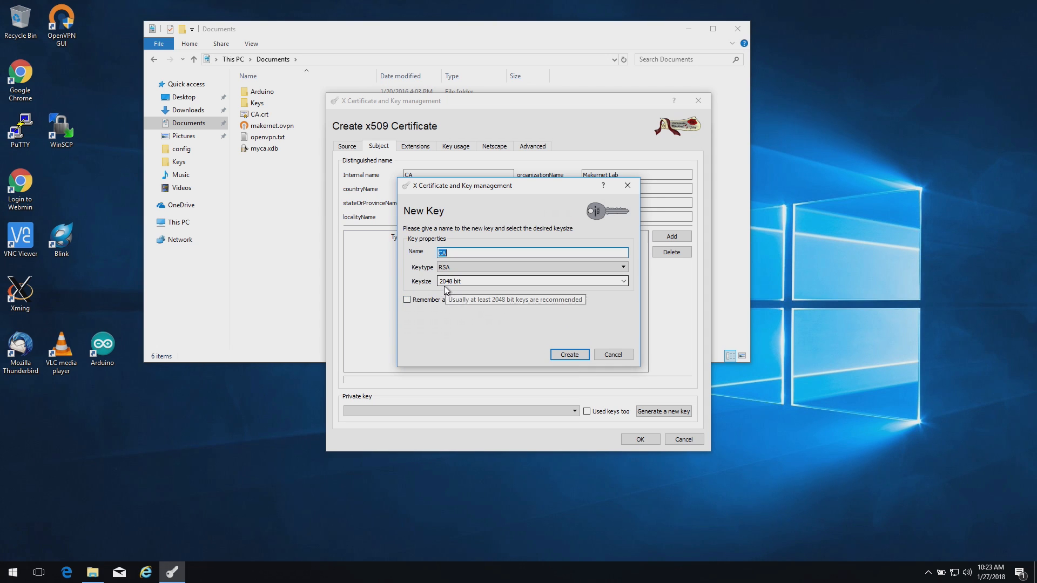
Create the 2048-bit RSA key CA, review extensions, and create the self-signed CA certificate
left_click(570, 355)
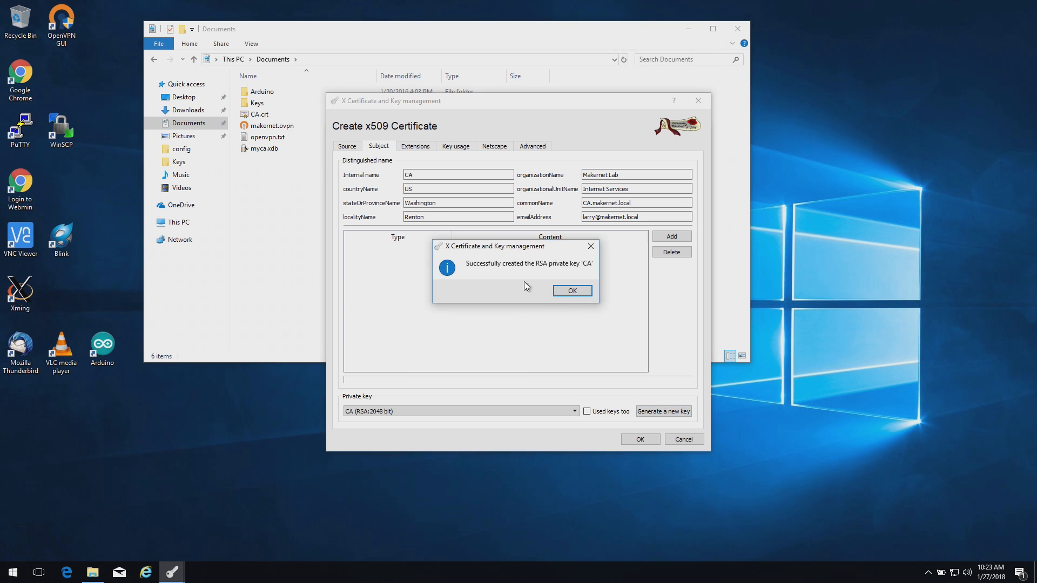
left_click(570, 291)
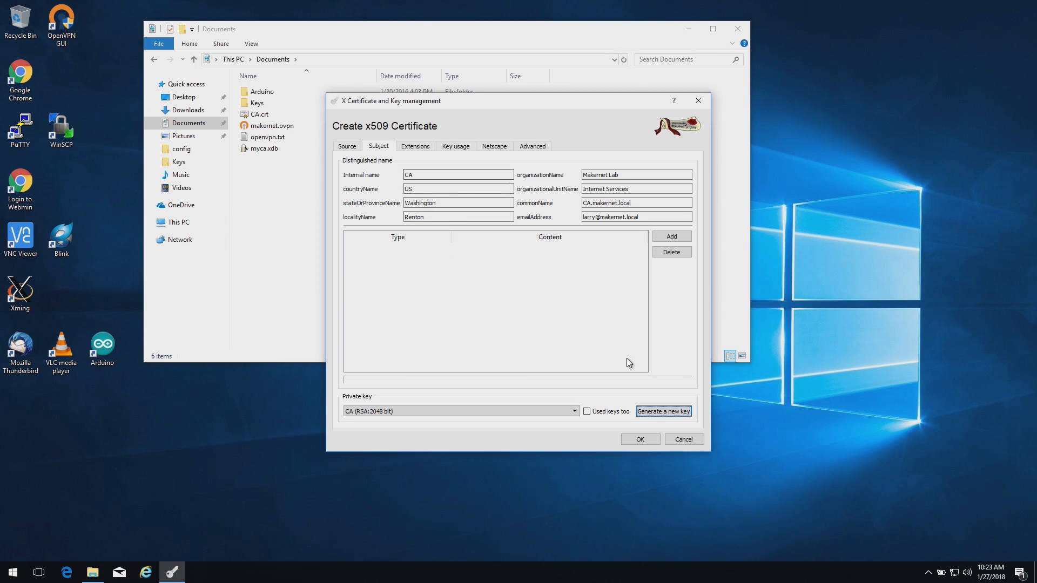
left_click(416, 148)
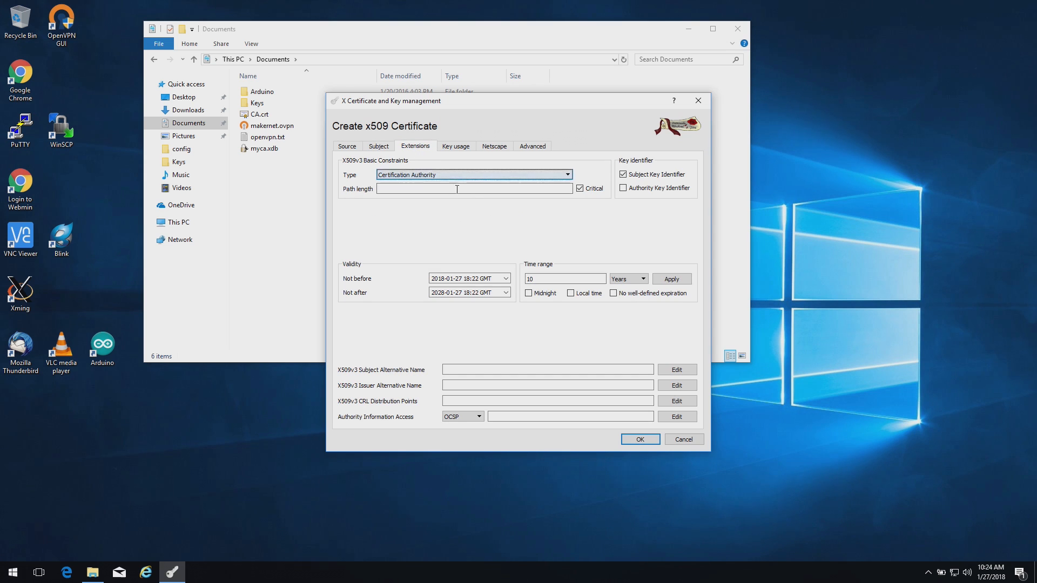
left_click(639, 441)
left_click(553, 295)
left_click(406, 195)
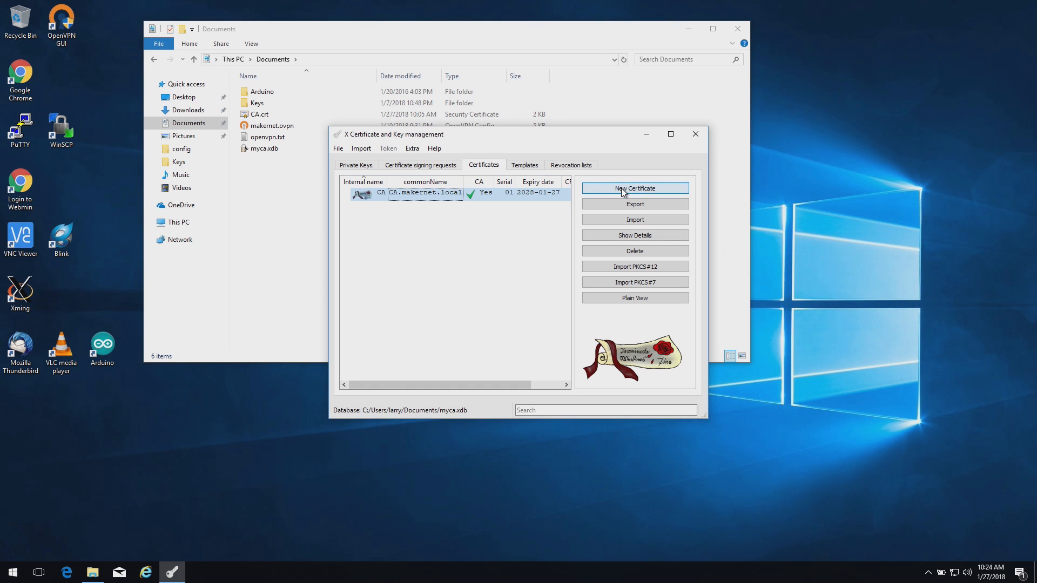
Start a CA-signed certificate with all HTTPS_server template settings applied, ready for its subject details
left_click(484, 197)
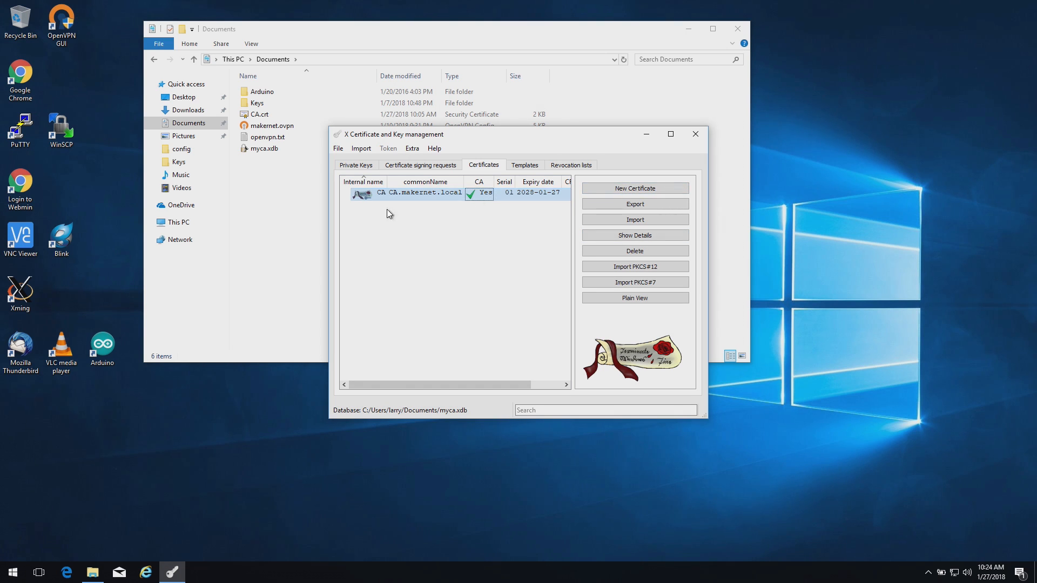
left_click(623, 189)
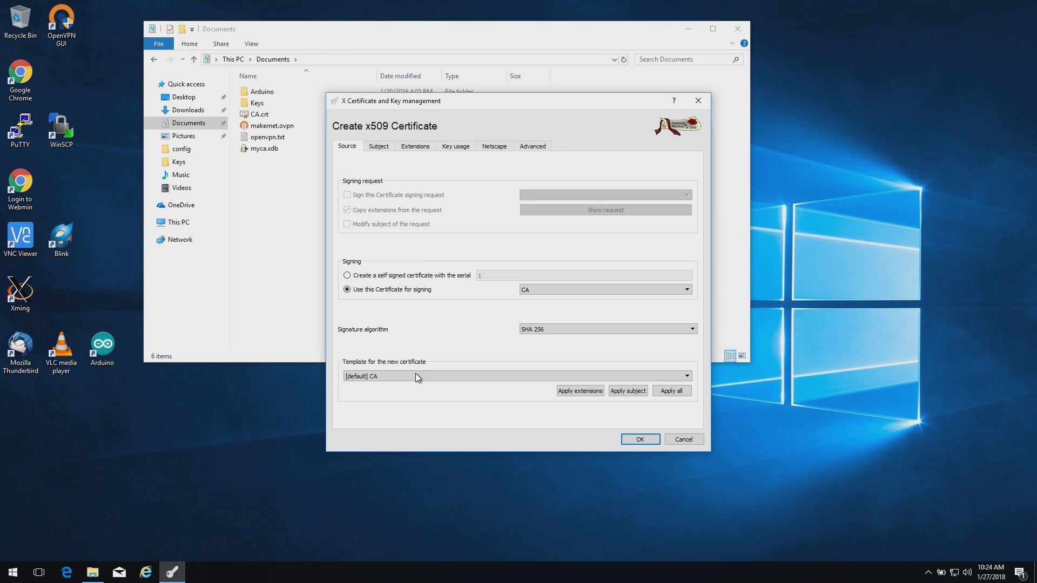
left_click(416, 377)
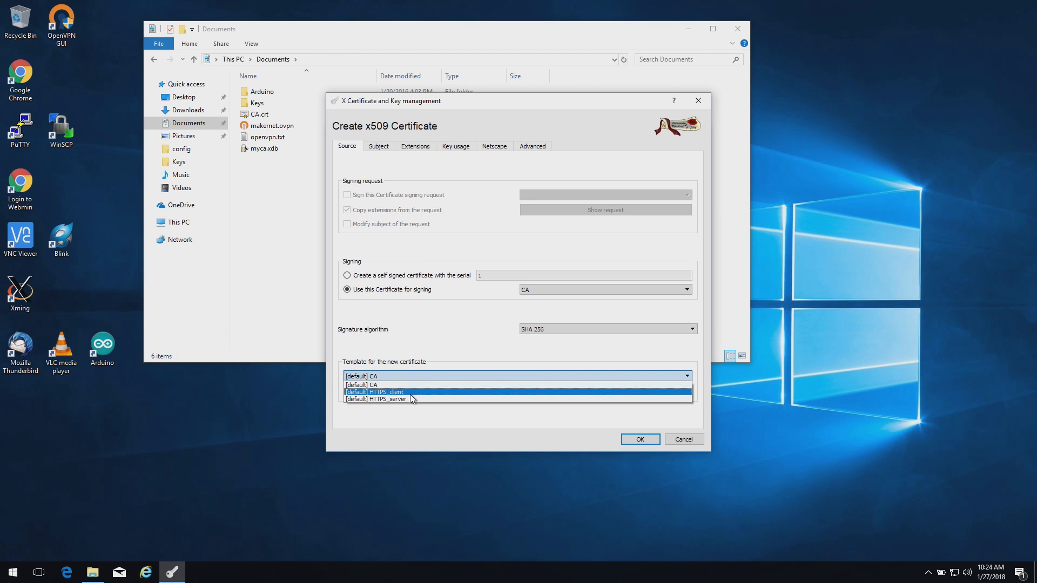
left_click(410, 398)
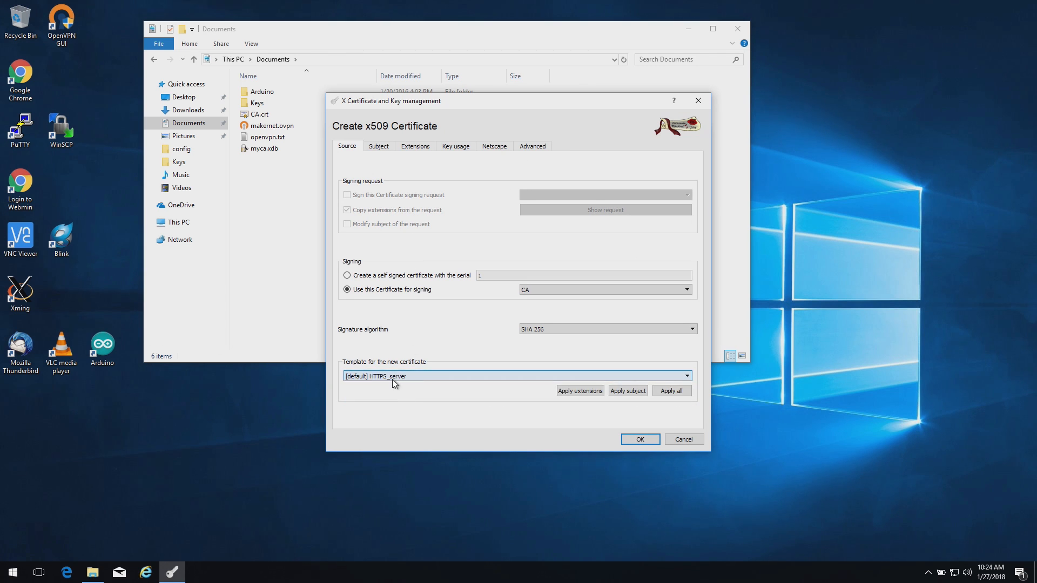
left_click(671, 391)
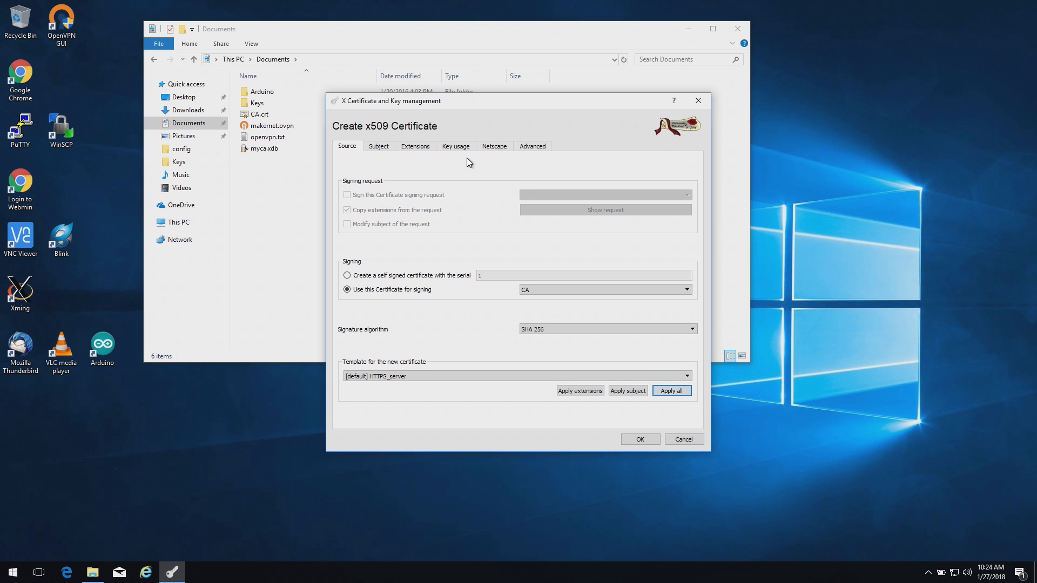
left_click(375, 151)
left_click(413, 174)
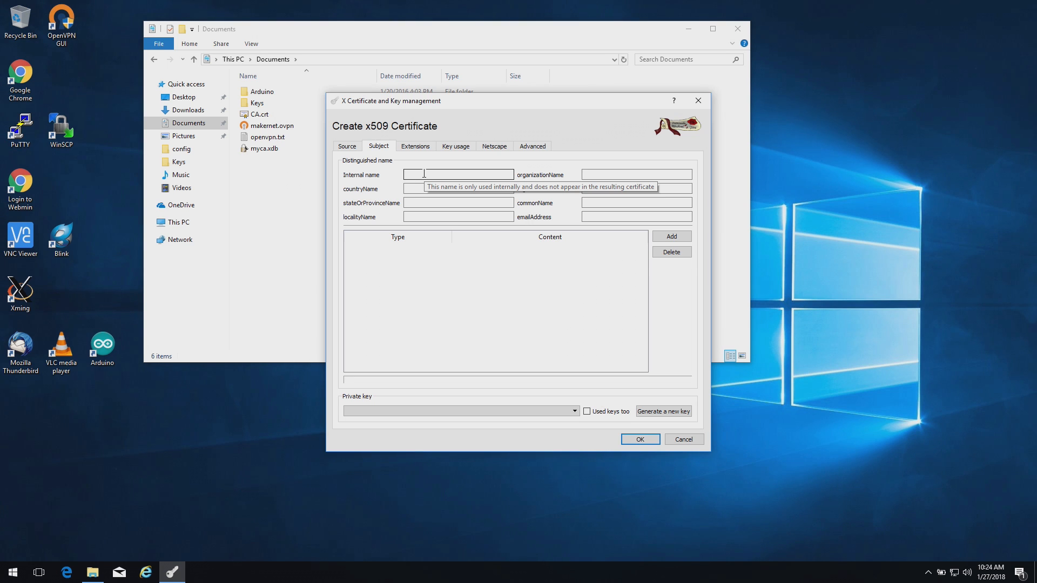
Enter internal name web.makernet.local, country US, state Washington, locality Renton, organization Makernet Lab
type("web.makernet.local")
key("Tab")
type("US")
key("Tab")
type("Wash")
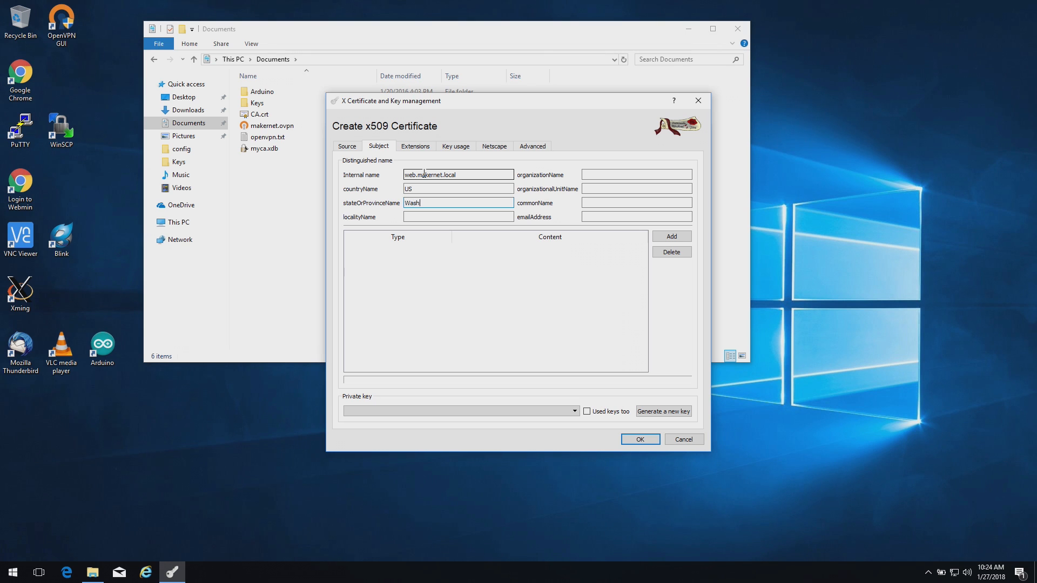
type("ingtonRenton")
key("Tab")
type("Makernet Lab")
key("Tab")
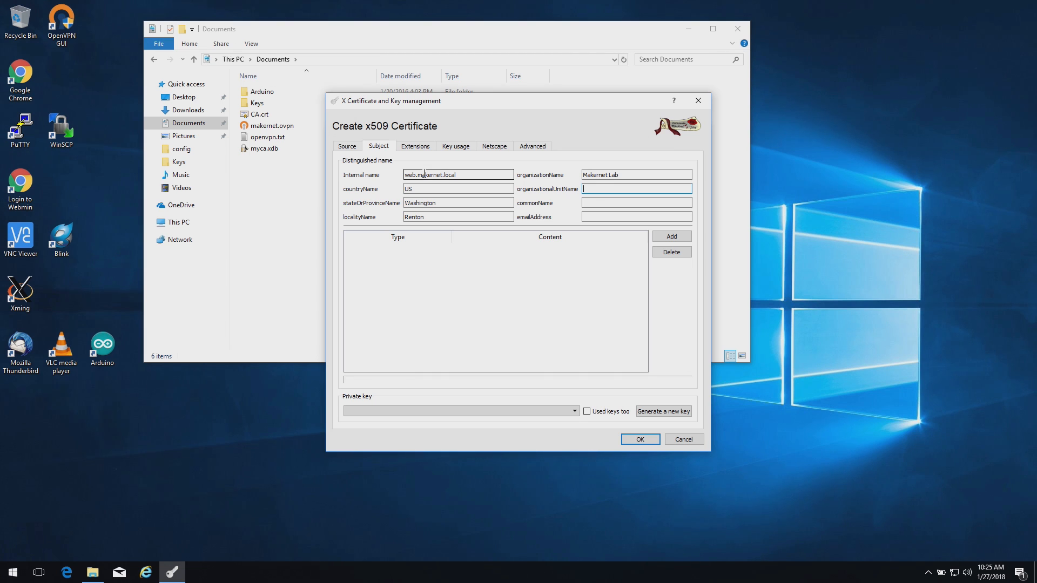
Enter unit Internet Services, common name web.makernet.local, and the contact e-mail address
type("Interne")
type("t Serivce")
key("BackSpace")
key("BackSpace")
key("BackSpace")
type("vices")
key("Tab")
type("web.mak")
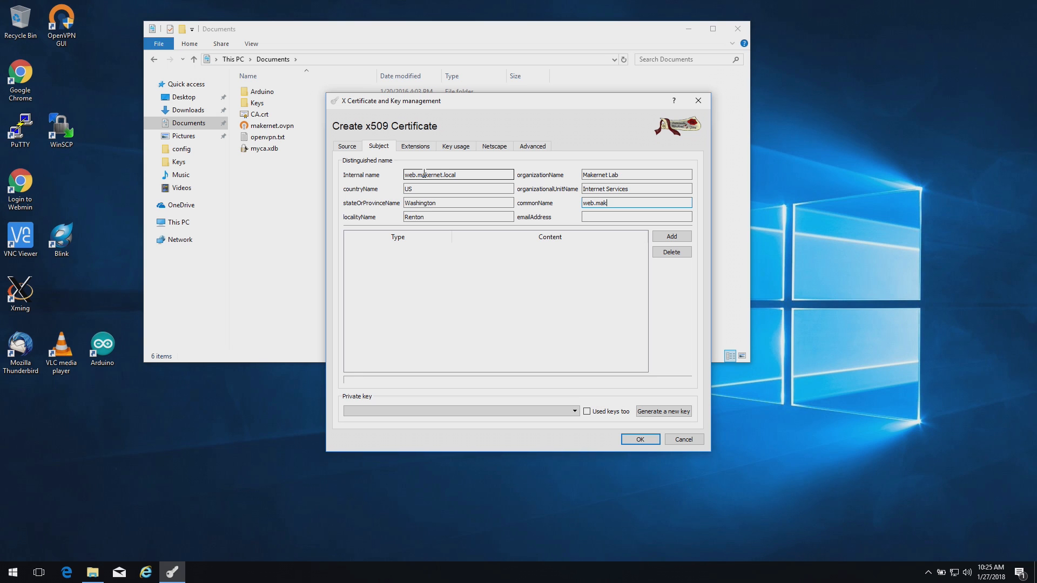
type("ername.")
key("BackSpace")
key("BackSpace")
key("BackSpace")
key("BackSpace")
type("a")
type("b.loc")
key("BackSpace")
key("BackSpace")
key("BackSpace")
key("BackSpace")
key("BackSpace")
type("net.local")
key("Tab")
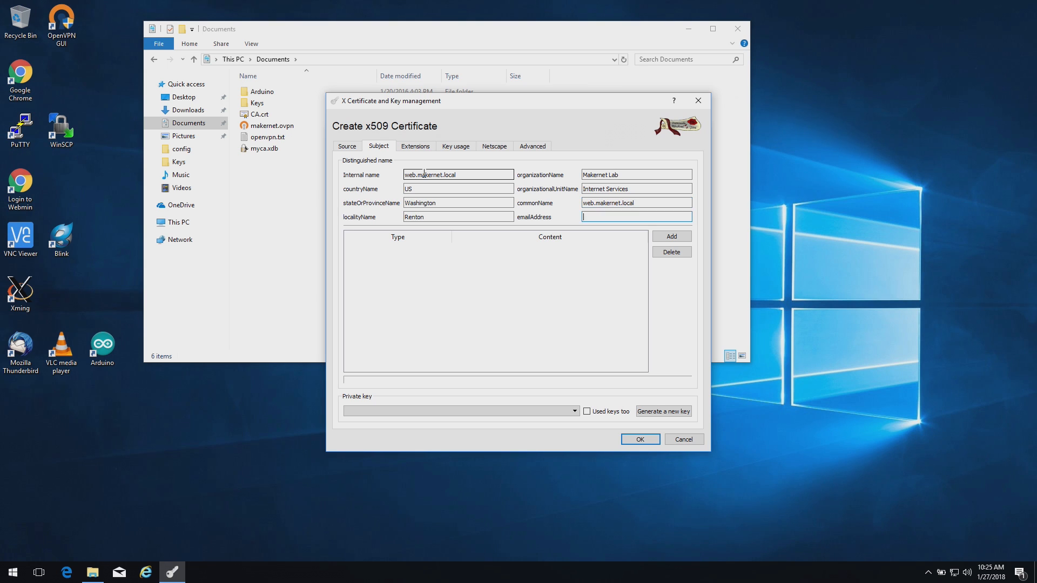
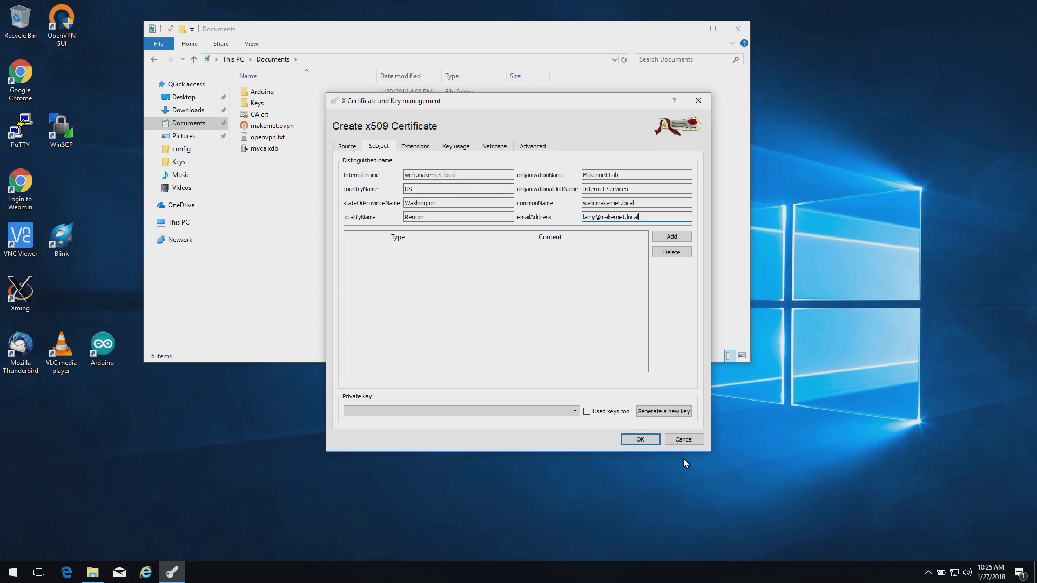
Generate the 2048-bit RSA key web.makernet.local, then edit the Subject Alternative Name extension
left_click(667, 412)
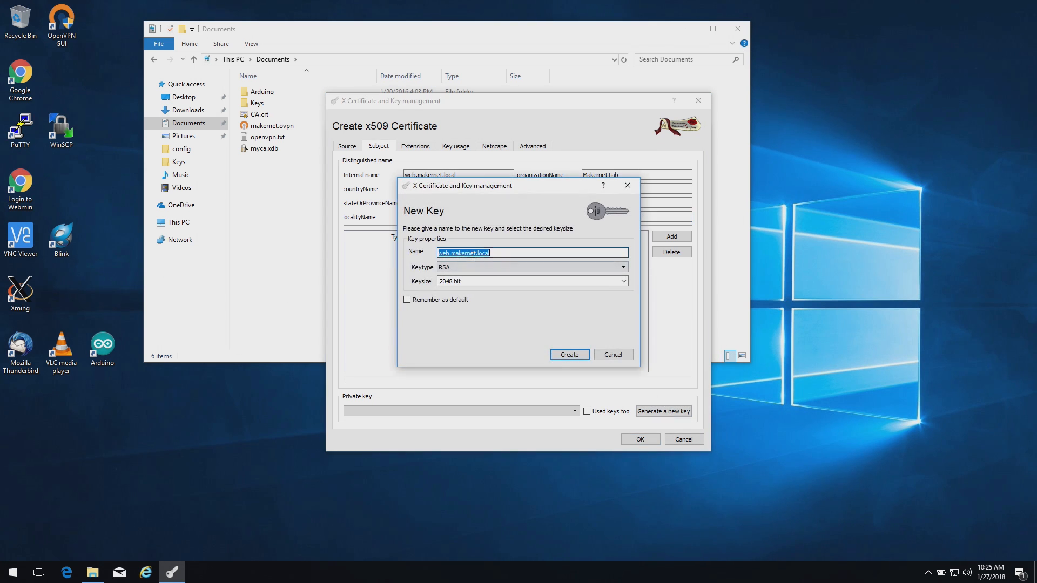
left_click(567, 355)
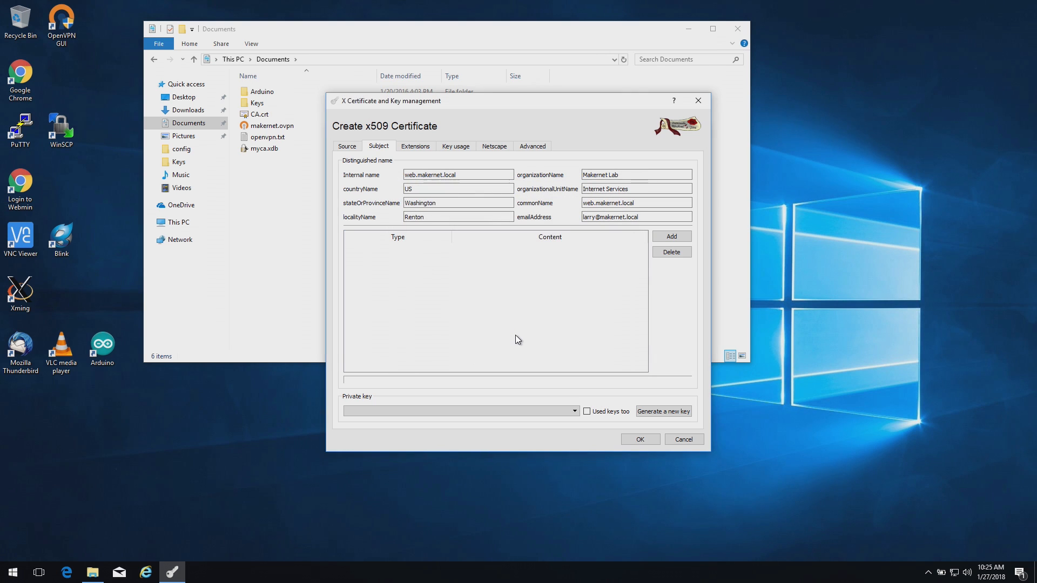
left_click(588, 292)
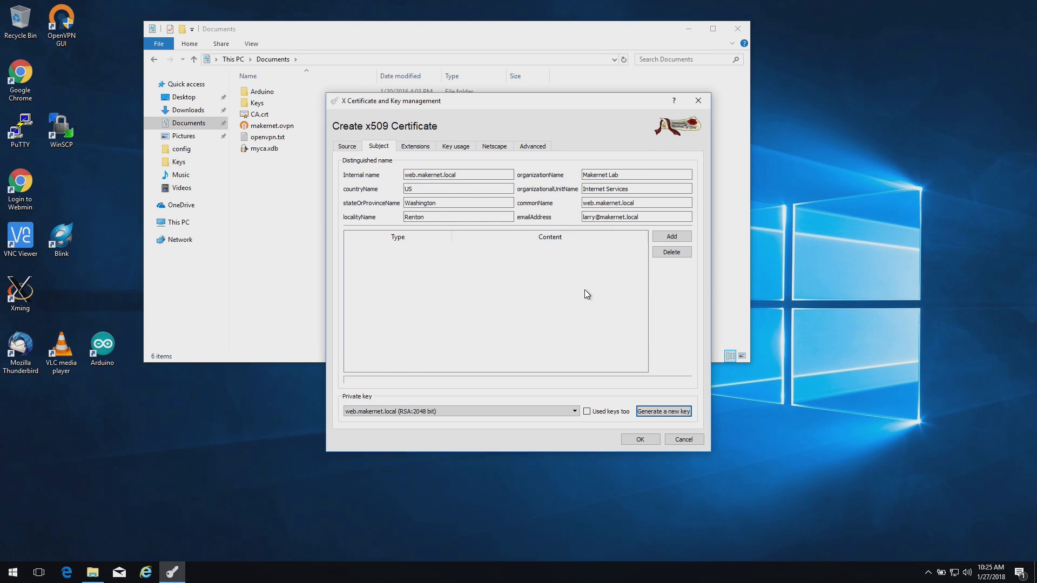
left_click(423, 147)
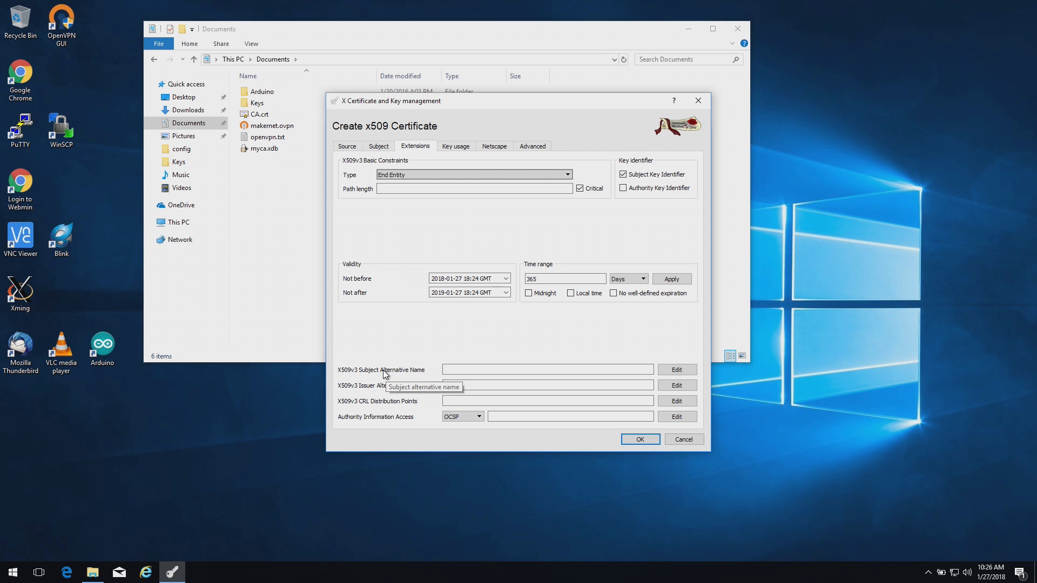
left_click(674, 372)
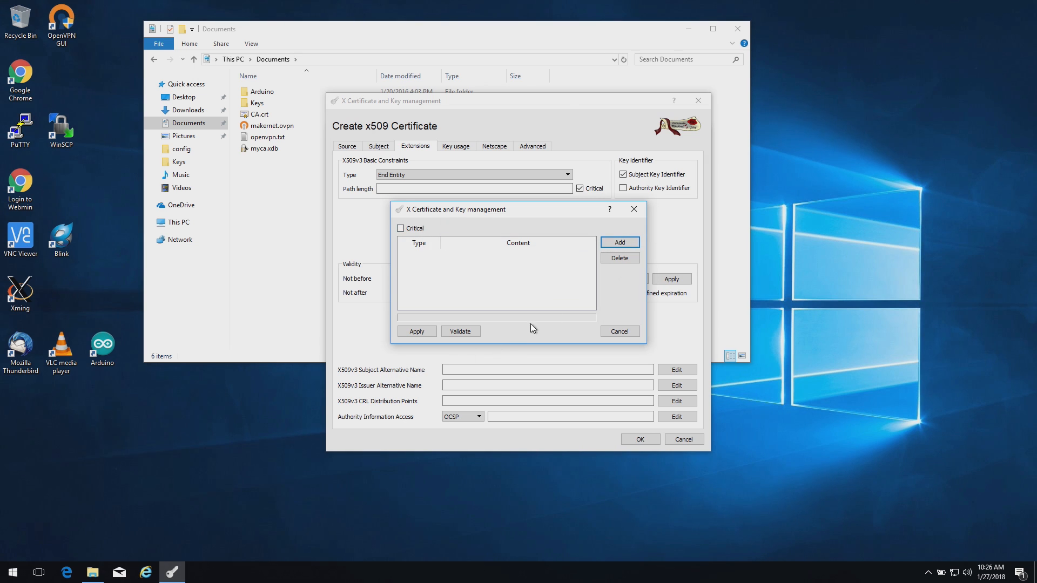
Add a DNS-type alternative name entry web.makernet.local and apply it
left_click(619, 242)
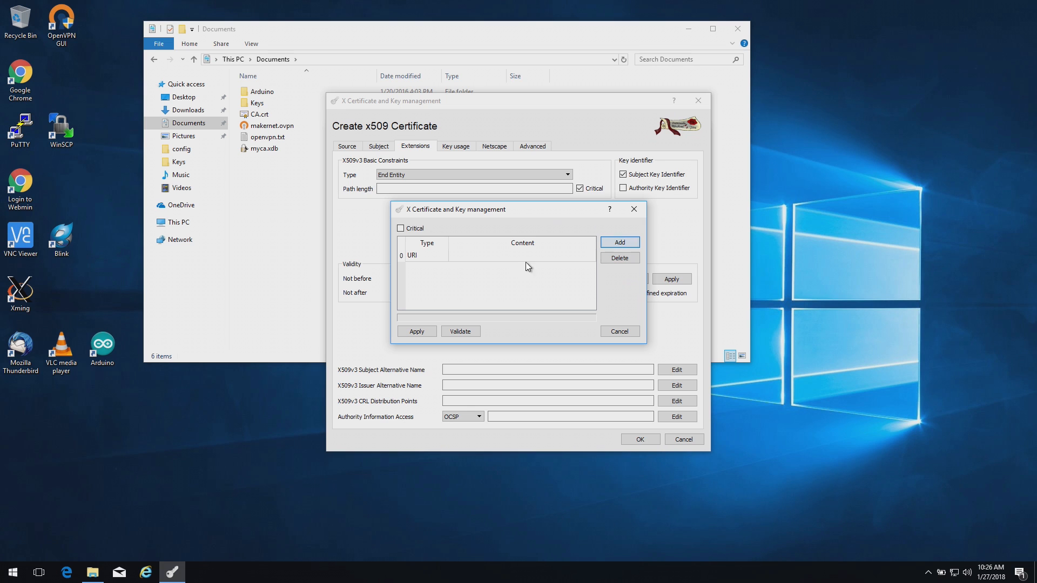
left_click(438, 257)
left_click(441, 256)
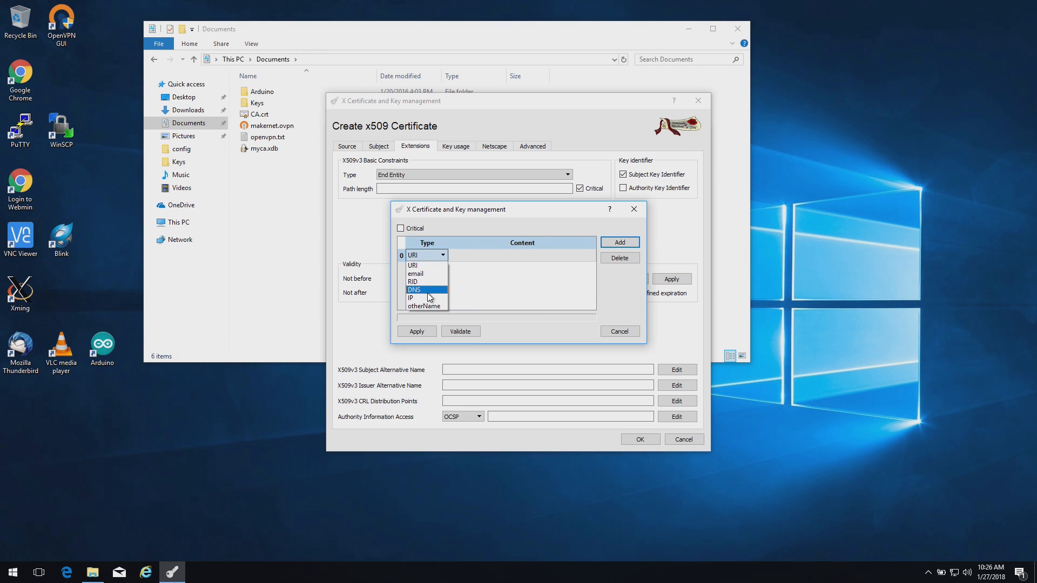
left_click(472, 257)
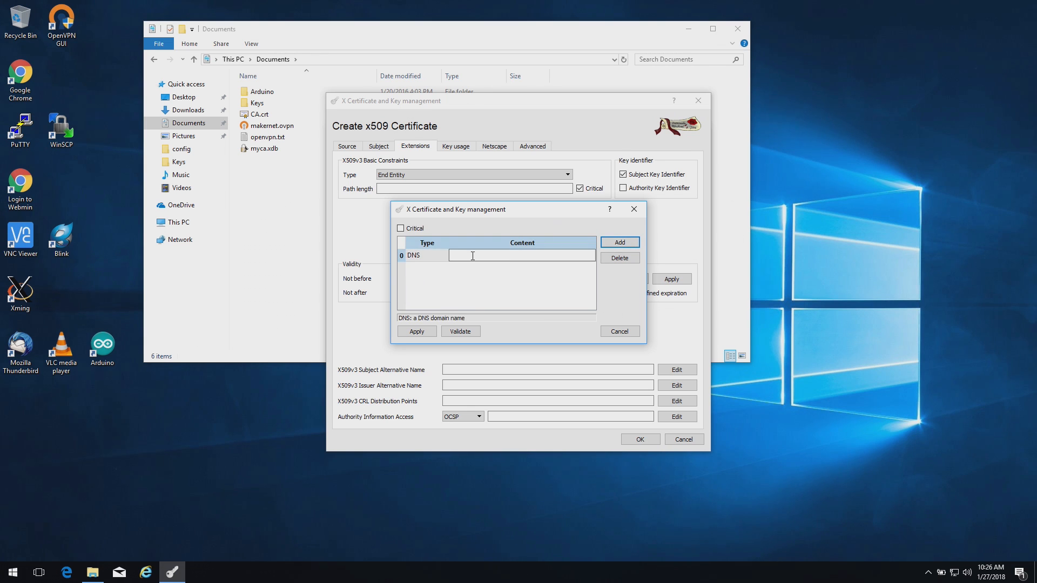
type("web.mak")
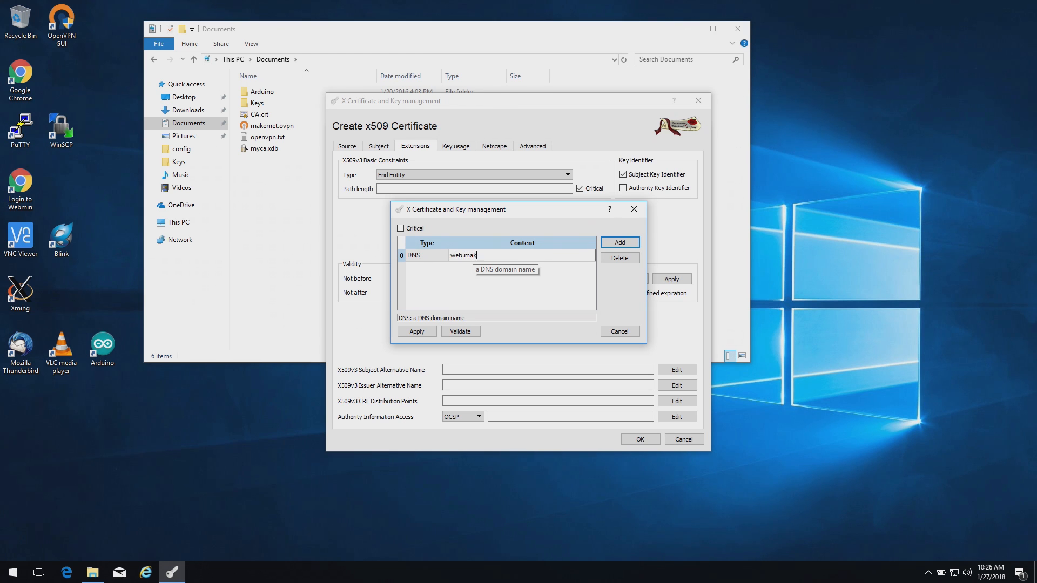
type("ernet.local")
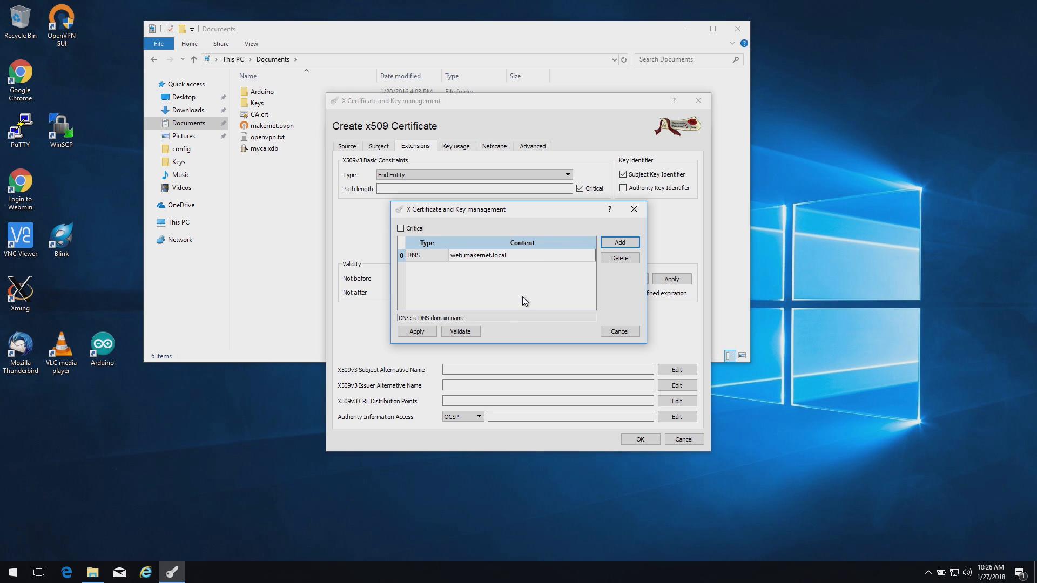
left_click(422, 332)
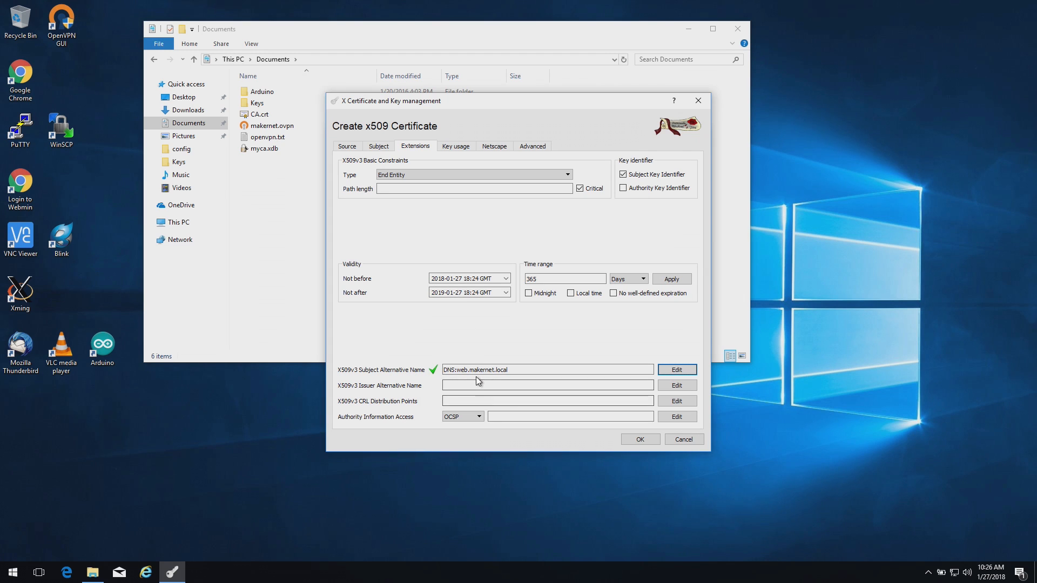
Review the subject and source settings, then create the web.makernet.local certificate
left_click(382, 148)
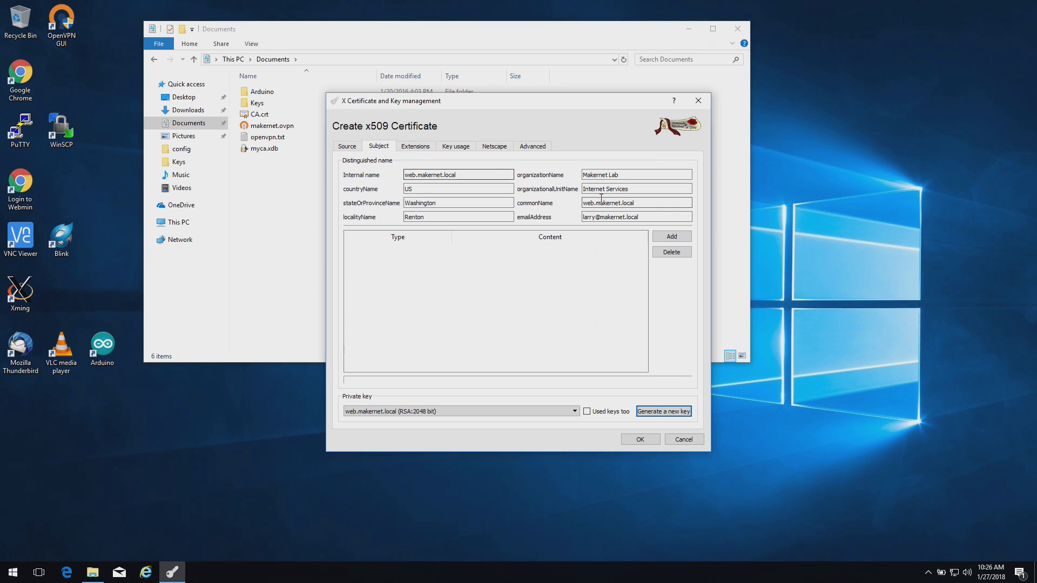
left_click(353, 147)
left_click(382, 147)
left_click(642, 439)
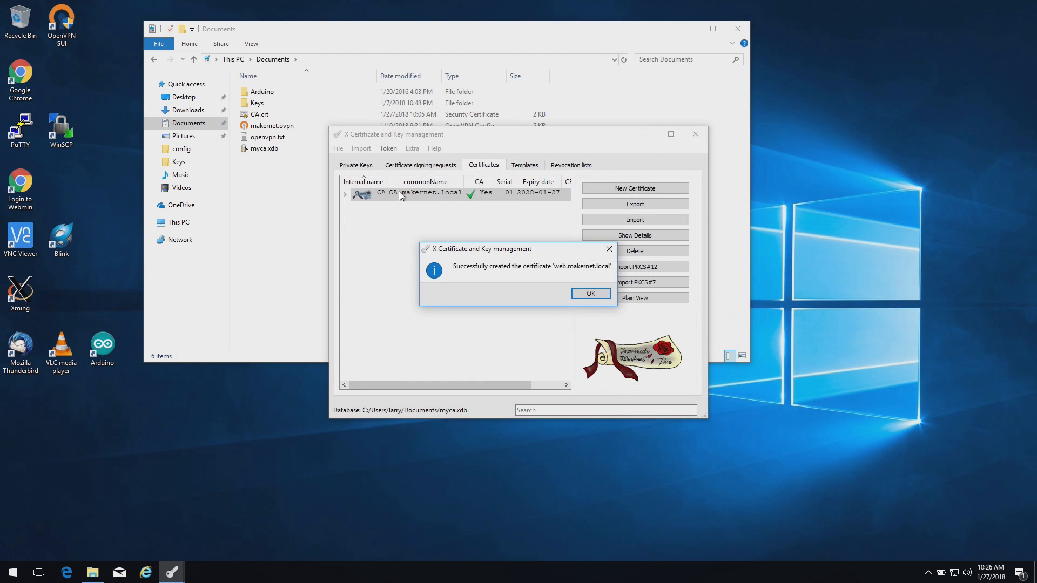
left_click(589, 293)
Expand the CA node and select the web.makernet.local certificate beneath it
left_click(352, 198)
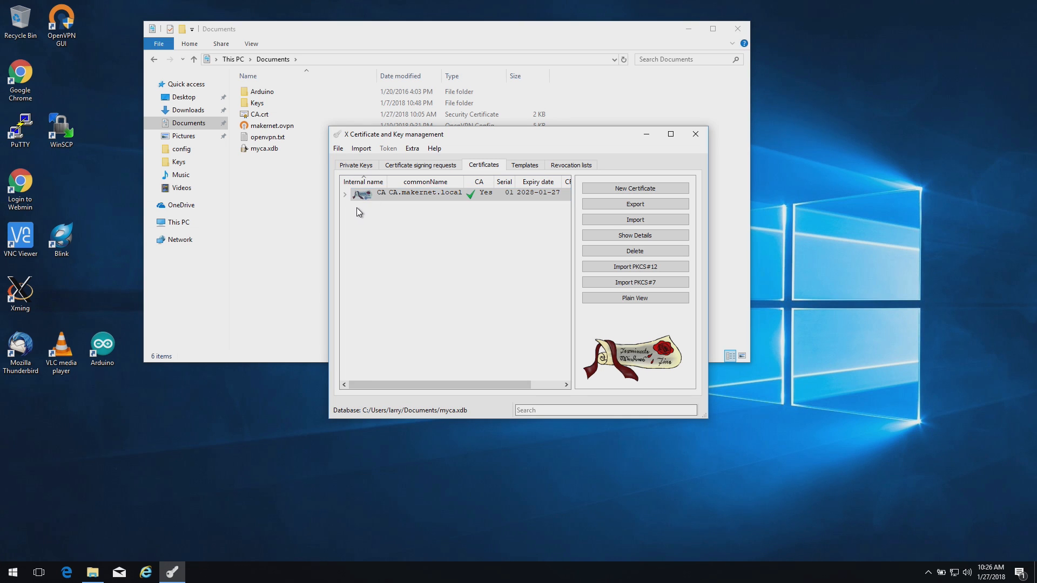
left_click(344, 194)
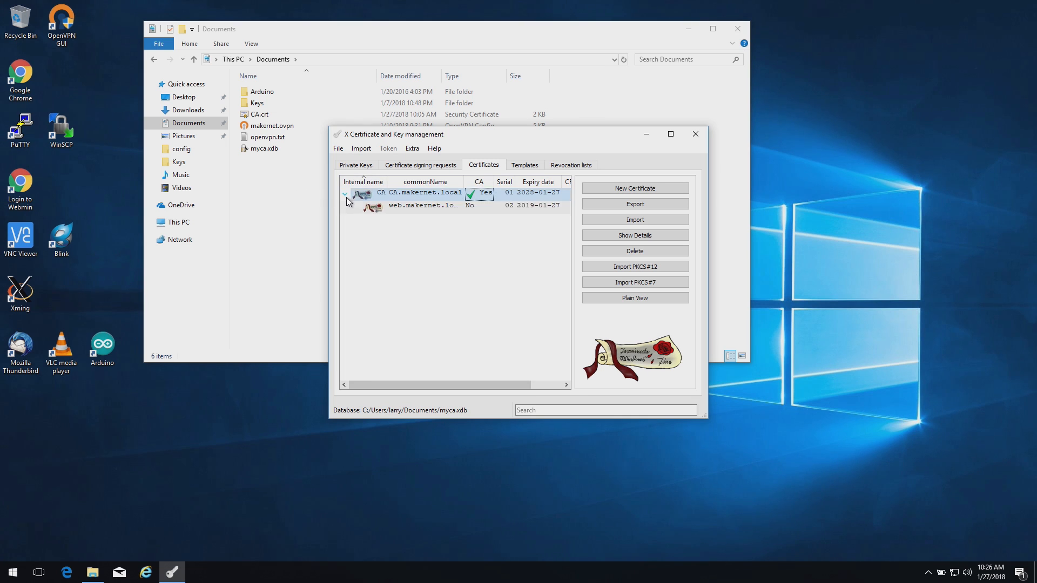
left_click(394, 205)
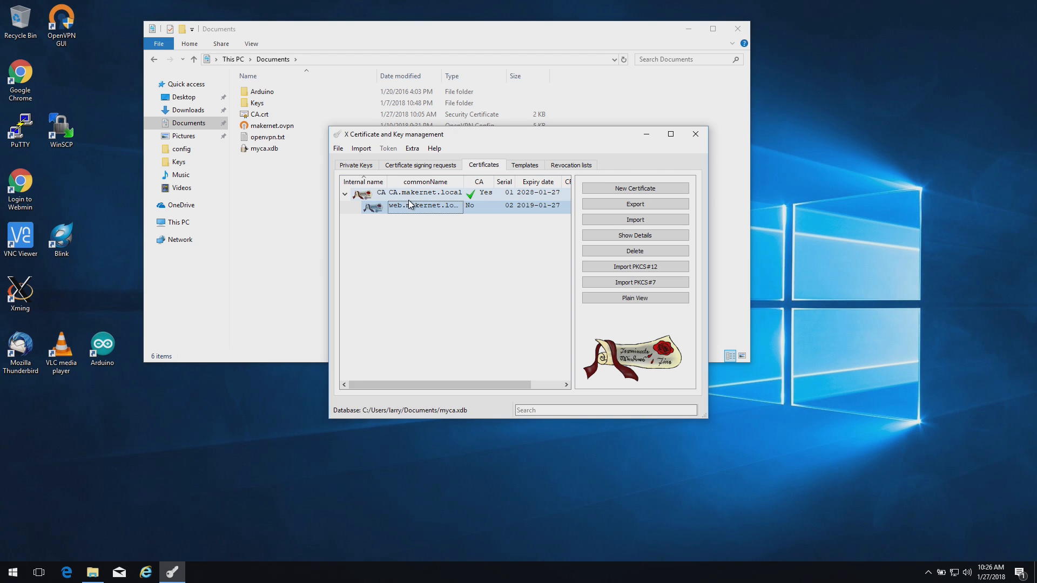
Export the CA certificate to Documents as CA.crt, overwriting the existing file
right_click(420, 196)
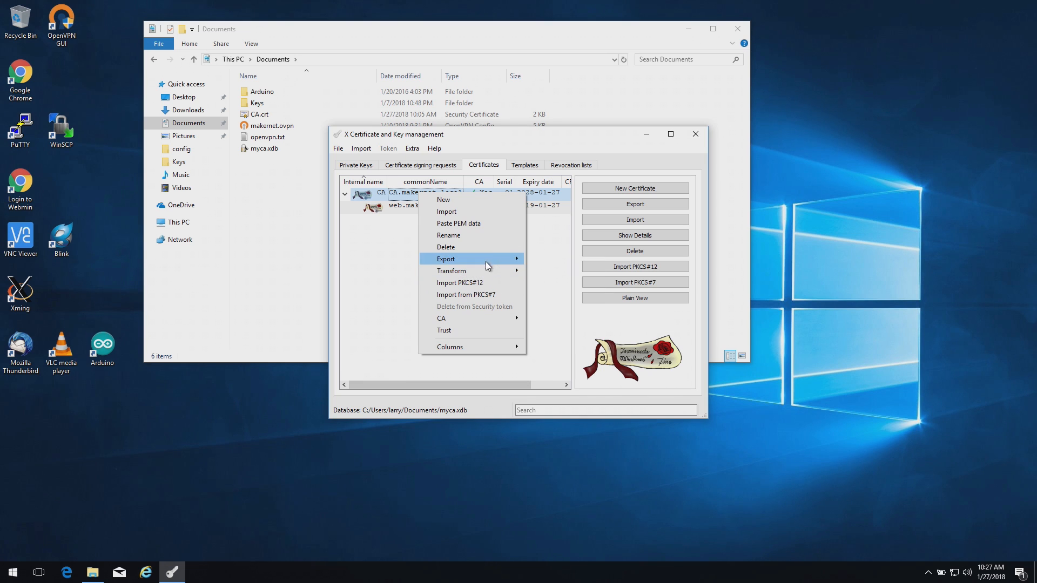
left_click(560, 275)
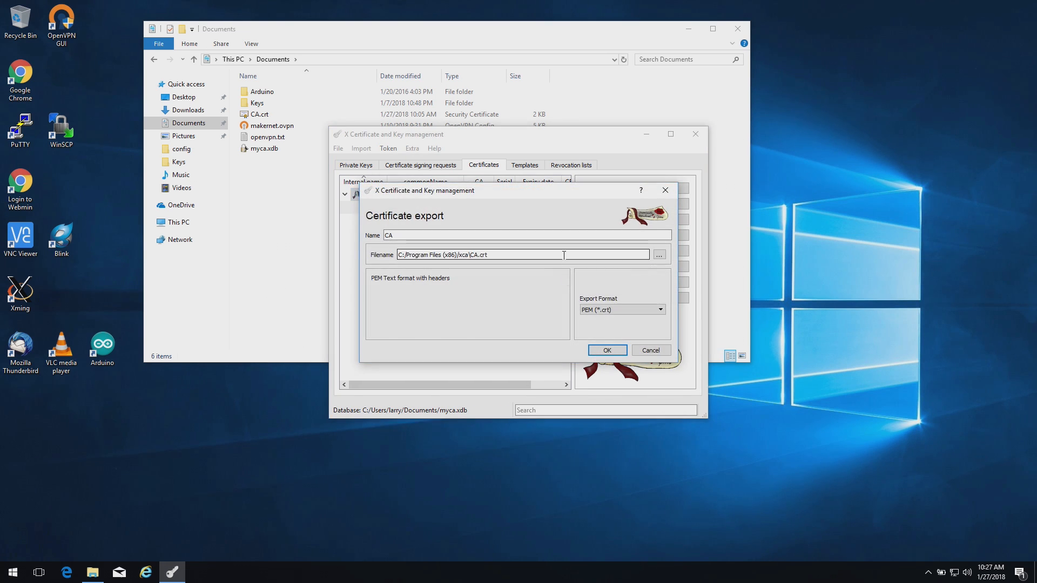
left_click(660, 254)
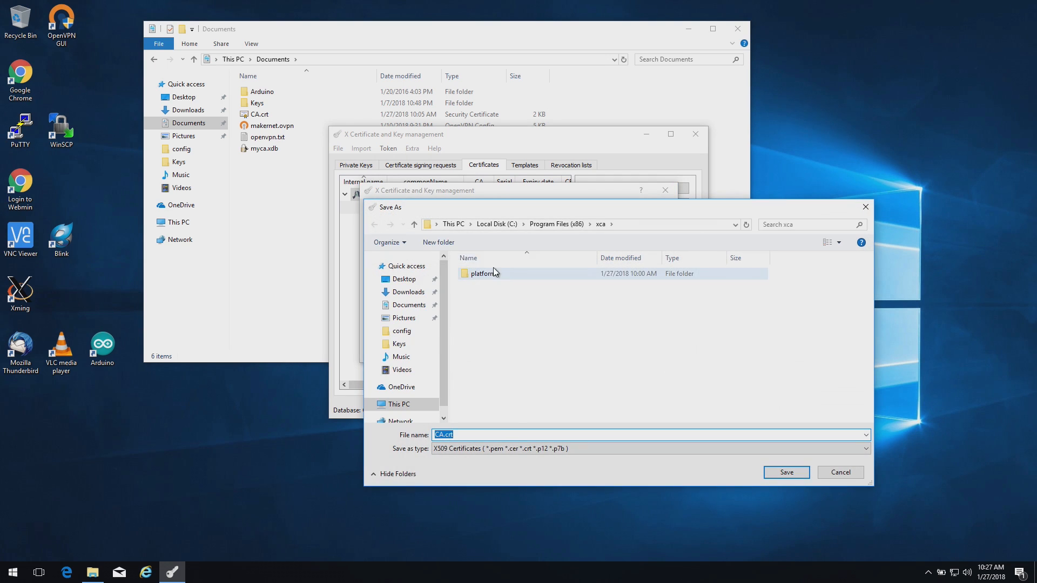
left_click(411, 307)
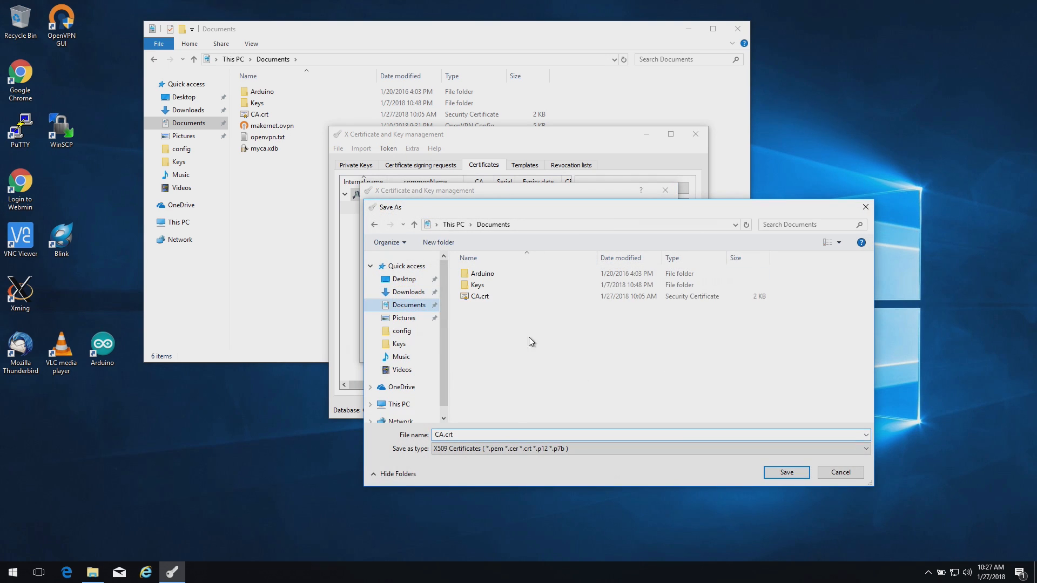
left_click(785, 471)
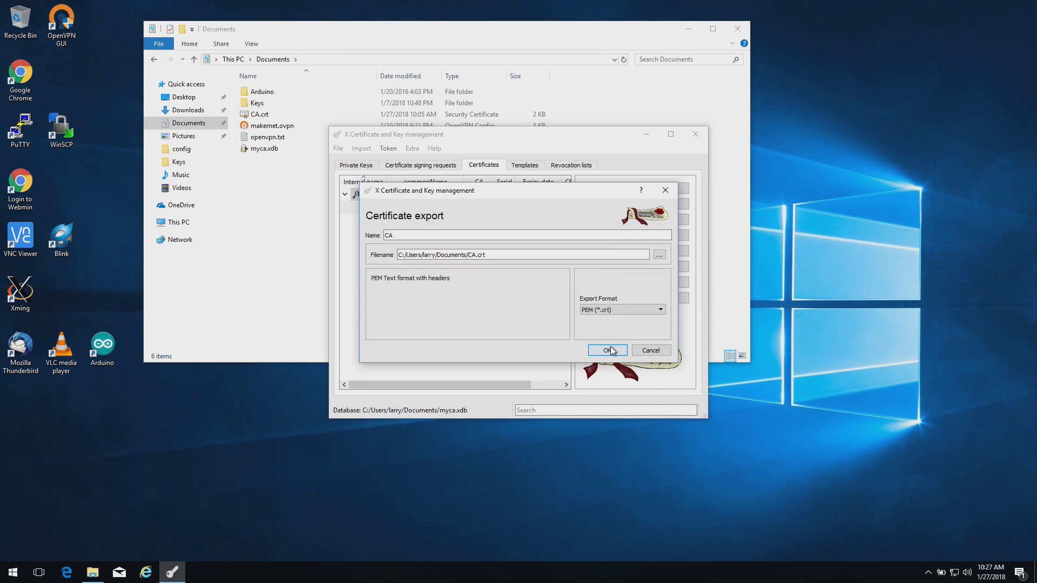
left_click(608, 350)
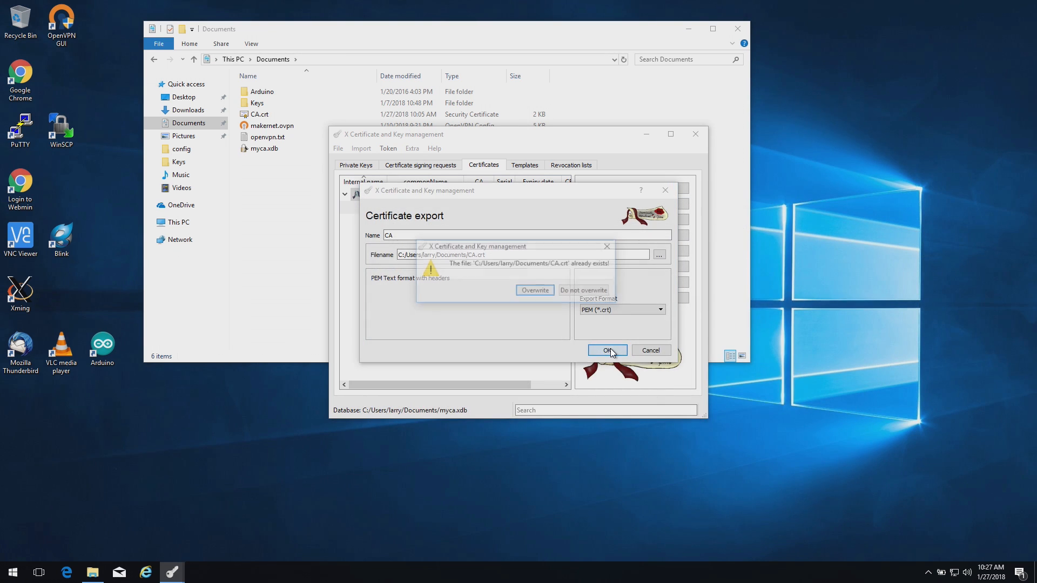
left_click(542, 292)
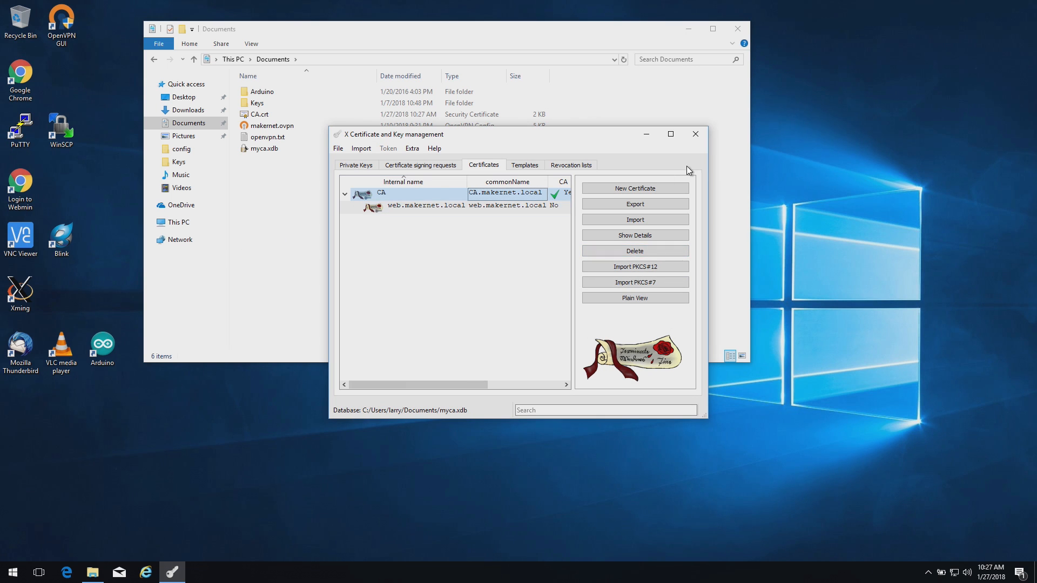
left_click(290, 216)
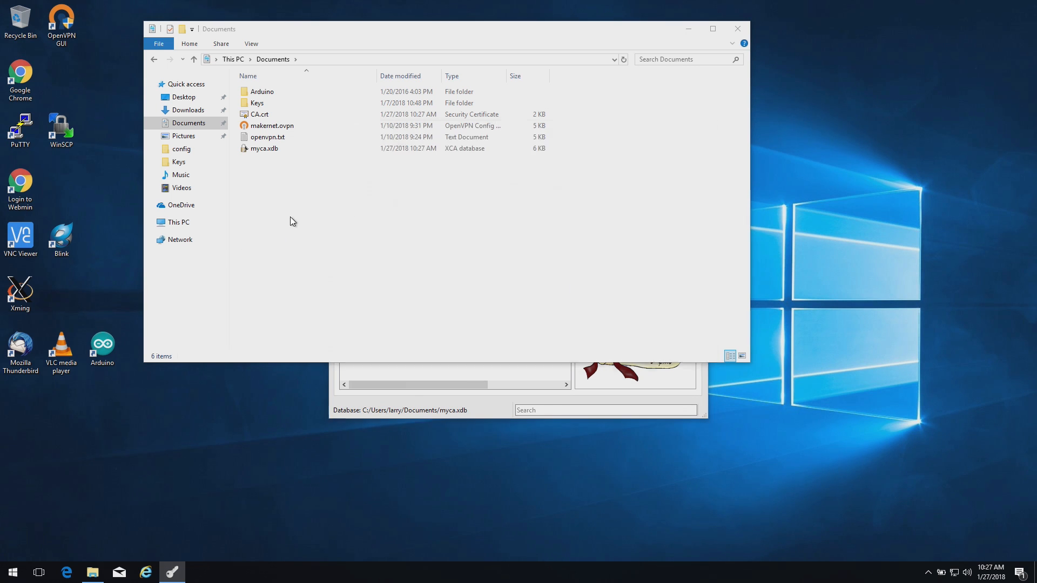
Install CA.crt into the Trusted Root Certification Authorities store and accept the security warning
double_click(266, 117)
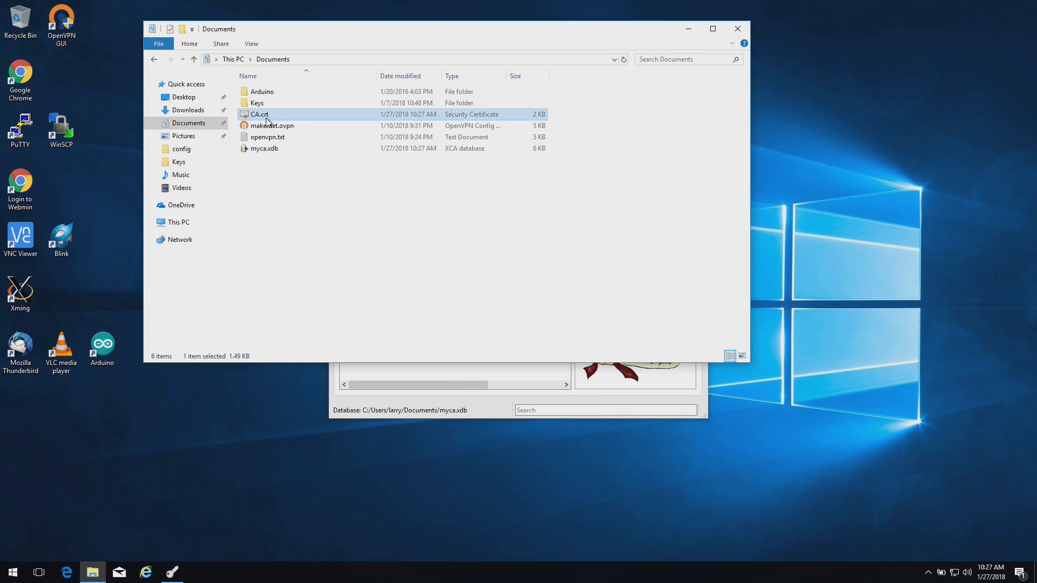
left_click(129, 238)
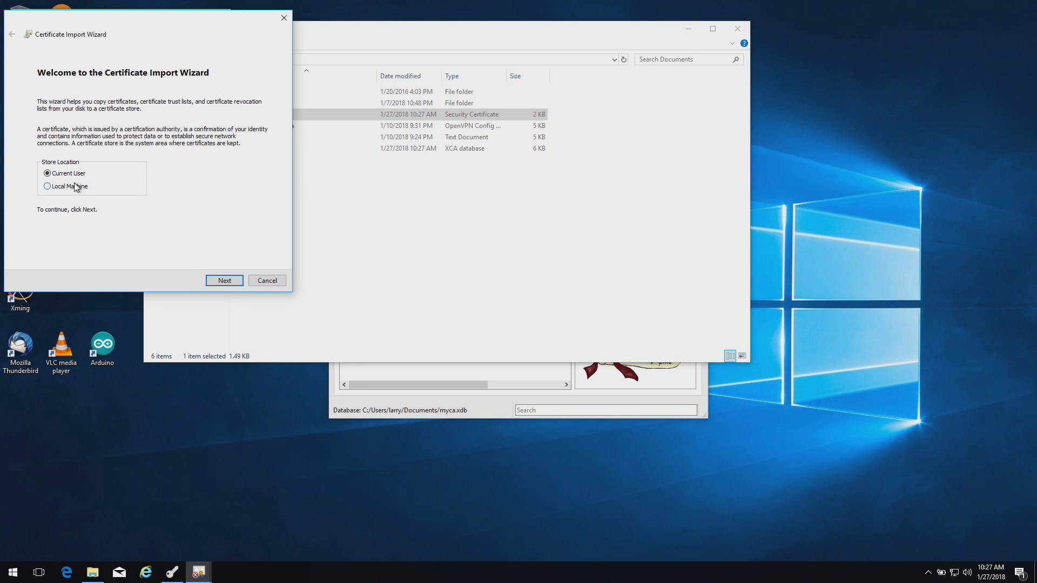
left_click(226, 281)
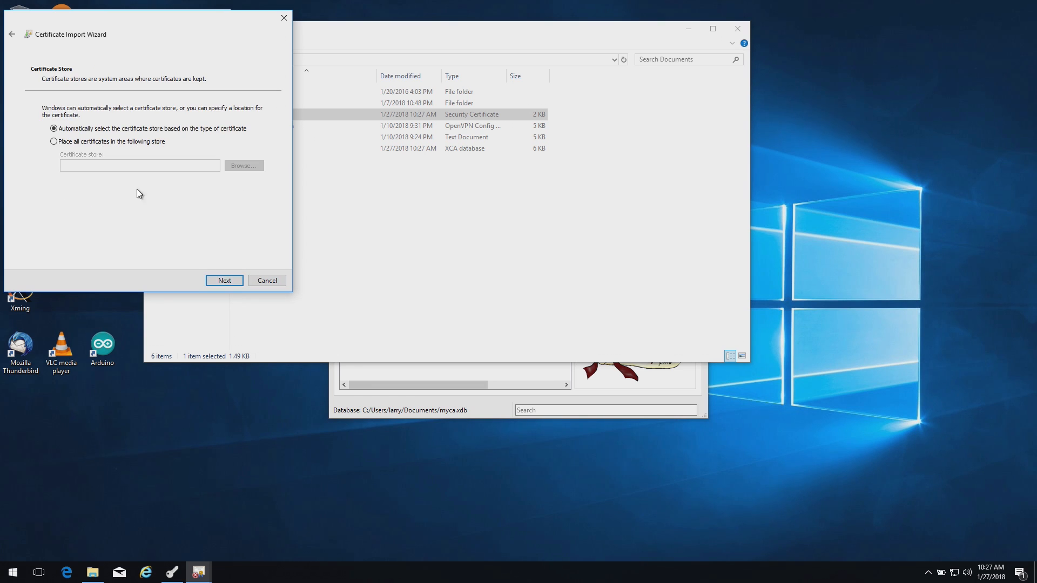
left_click(115, 143)
left_click(237, 166)
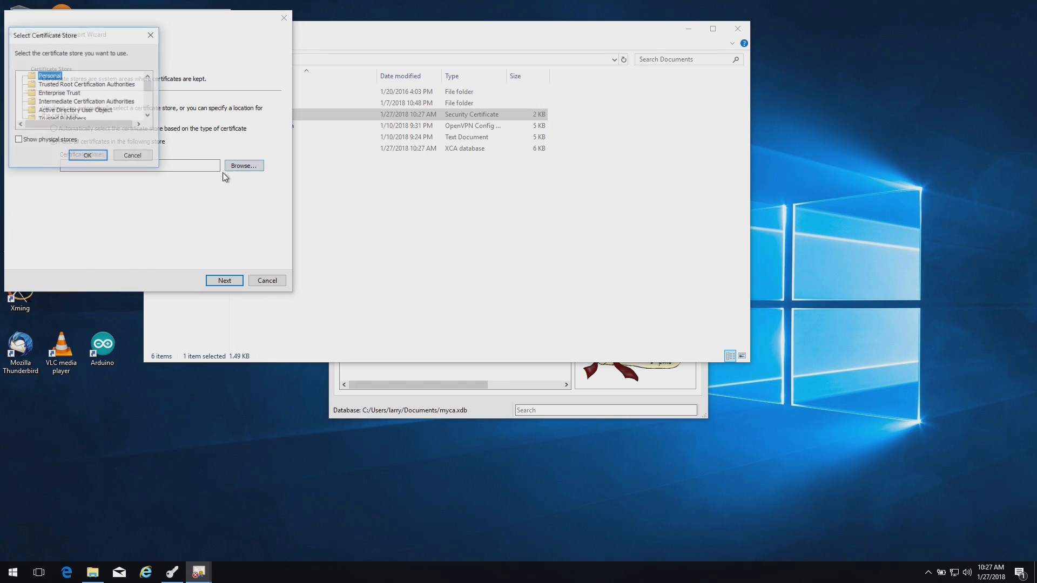
left_click(84, 84)
left_click(95, 156)
left_click(224, 280)
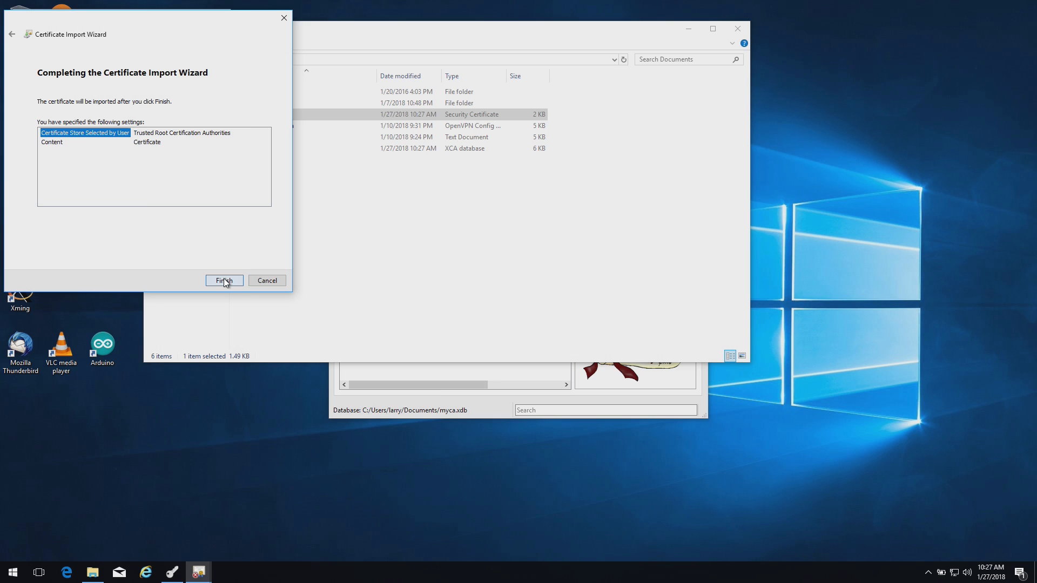
left_click(224, 281)
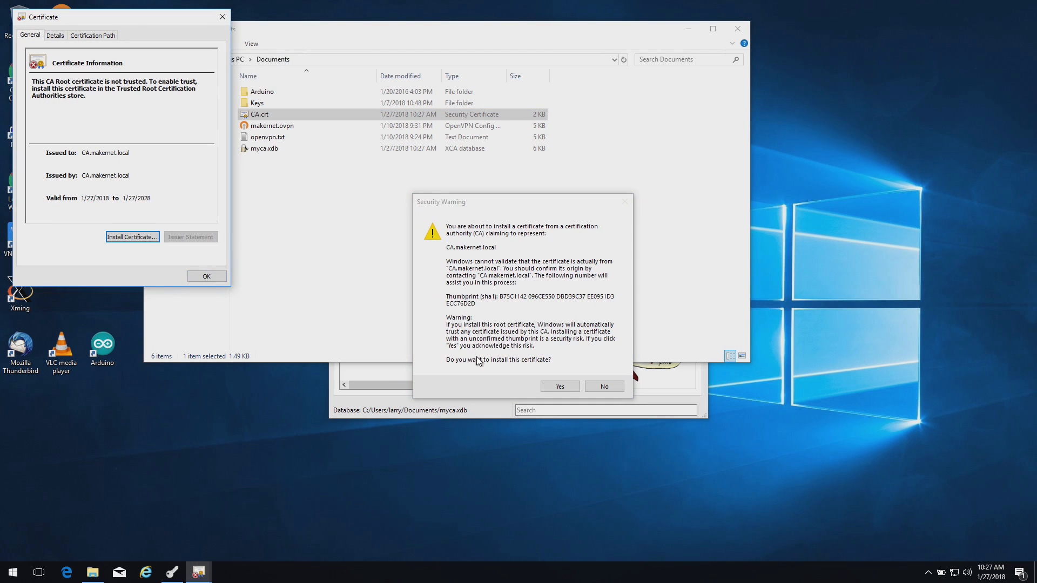
left_click(560, 386)
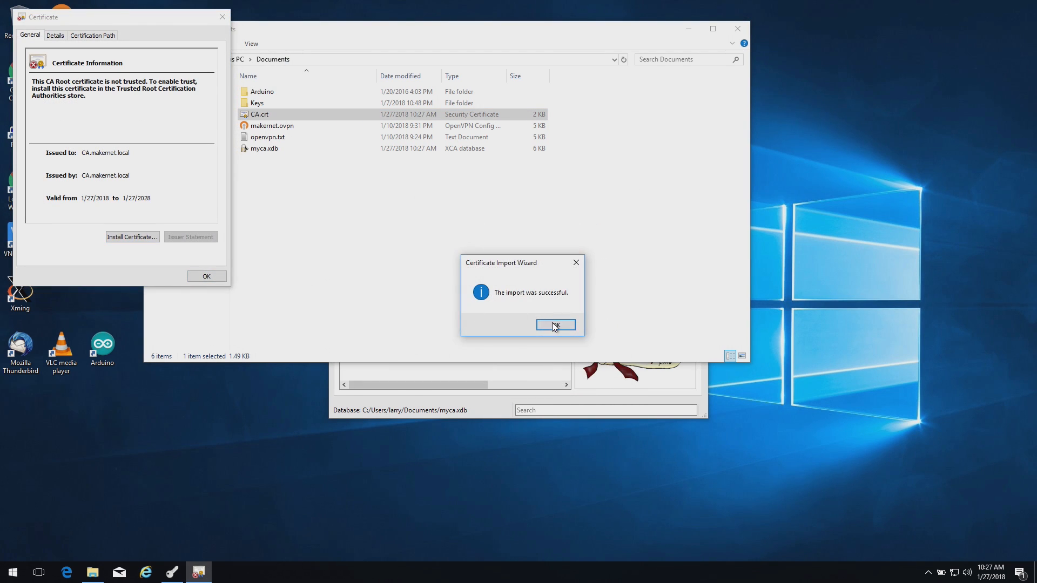
left_click(555, 325)
key("Return")
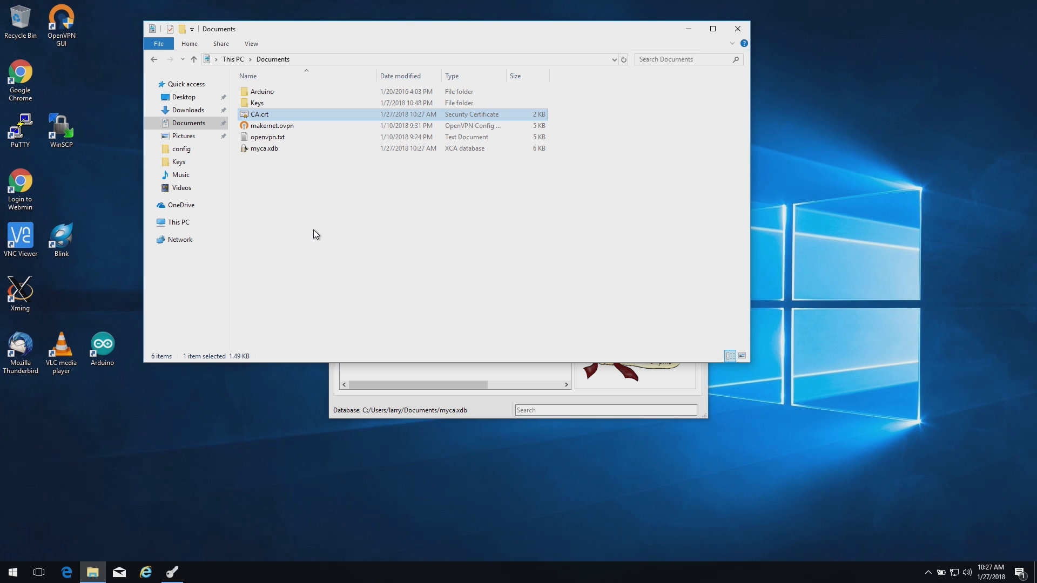
Export the web.makernet.local certificate to Documents as web.makernet.local.crt
left_click(416, 384)
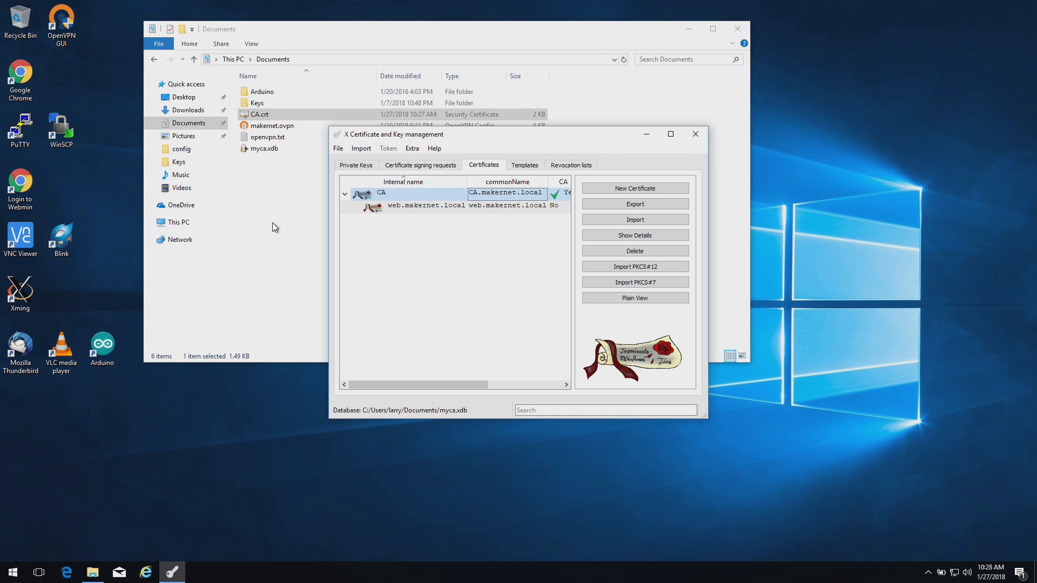
left_click(423, 208)
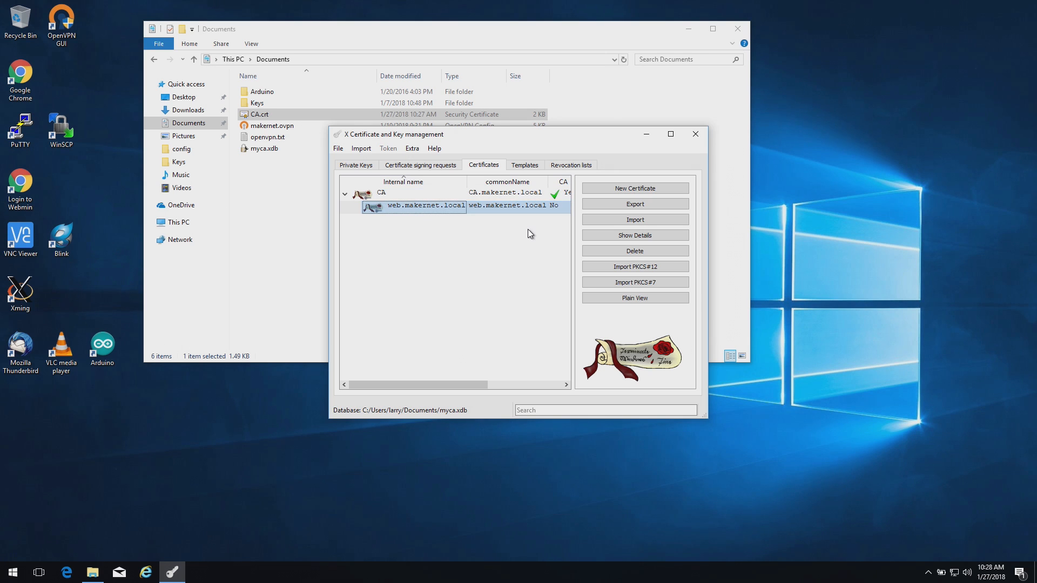
left_click(628, 204)
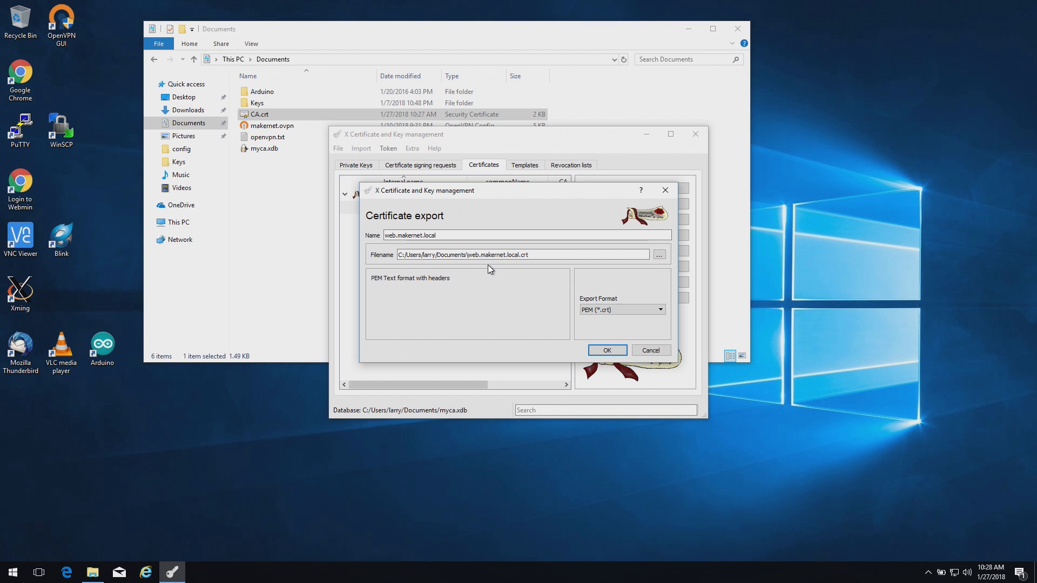
left_click(468, 254)
key("BackSpace")
type("/")
left_click(609, 350)
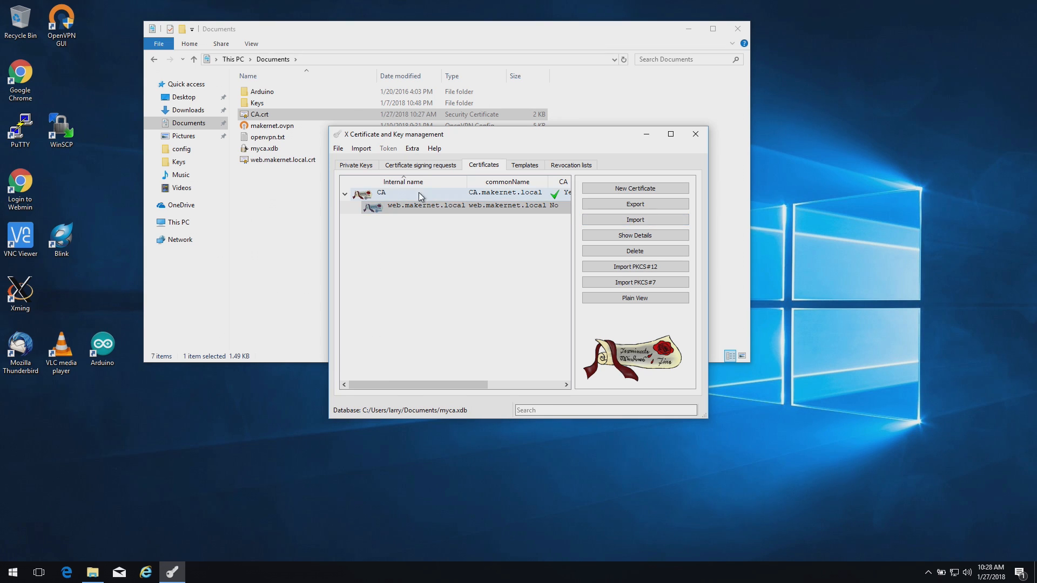
Export the web.makernet.local private key as web.makernet.local.pem in PEM format
left_click(356, 165)
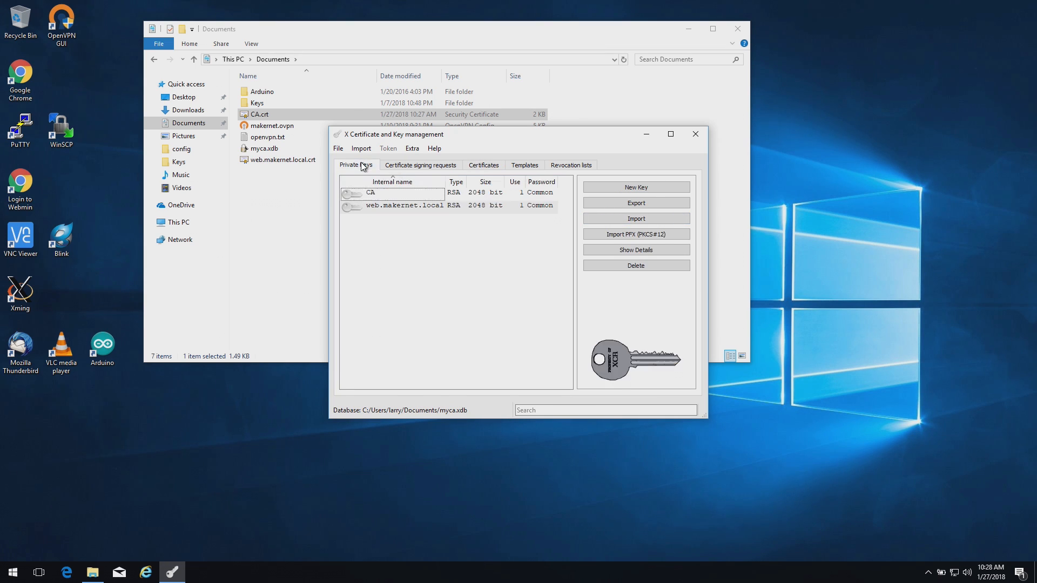
left_click(455, 206)
left_click(633, 204)
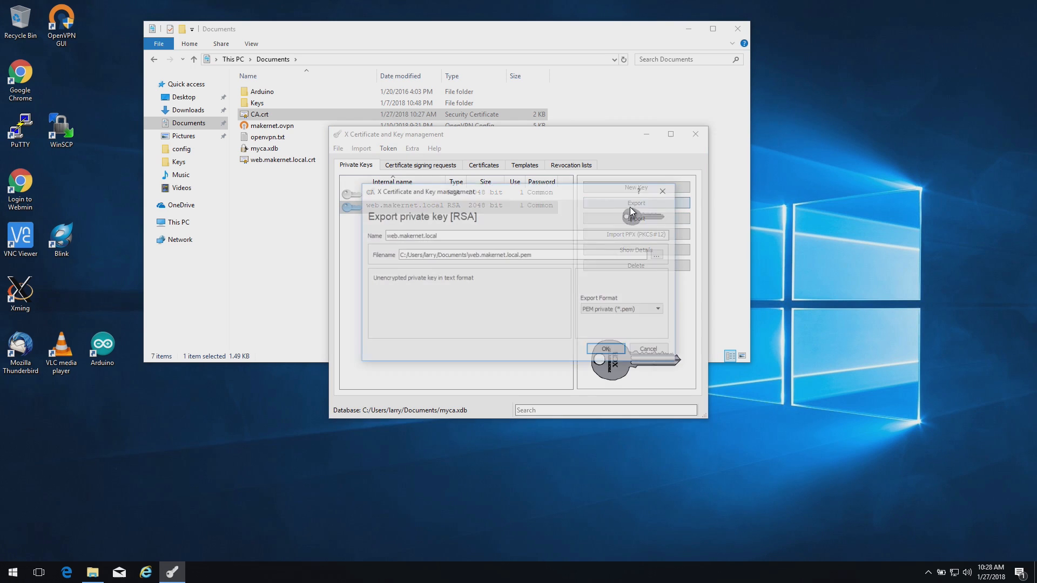
left_click(467, 260)
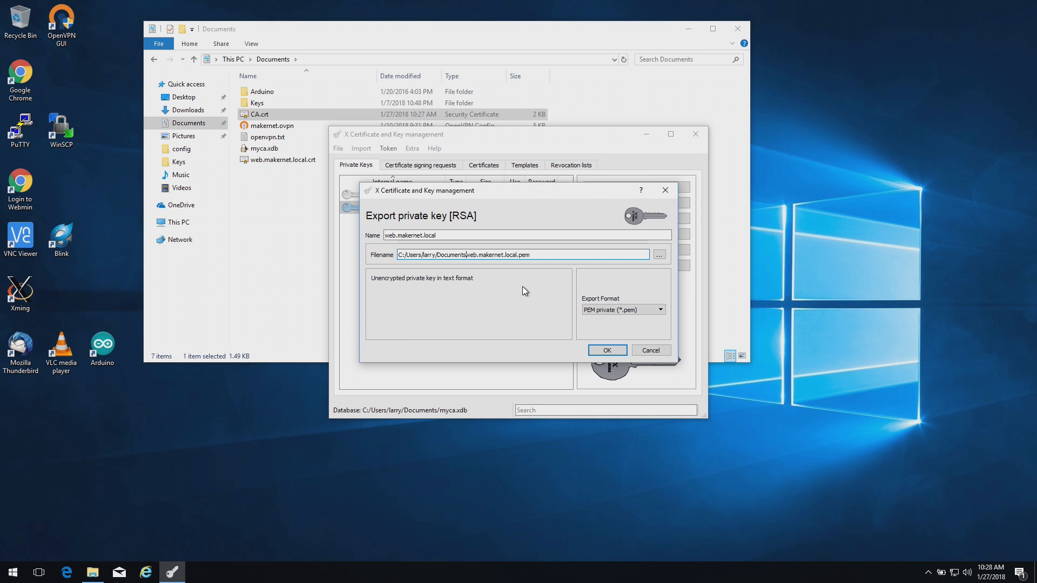
left_click(609, 351)
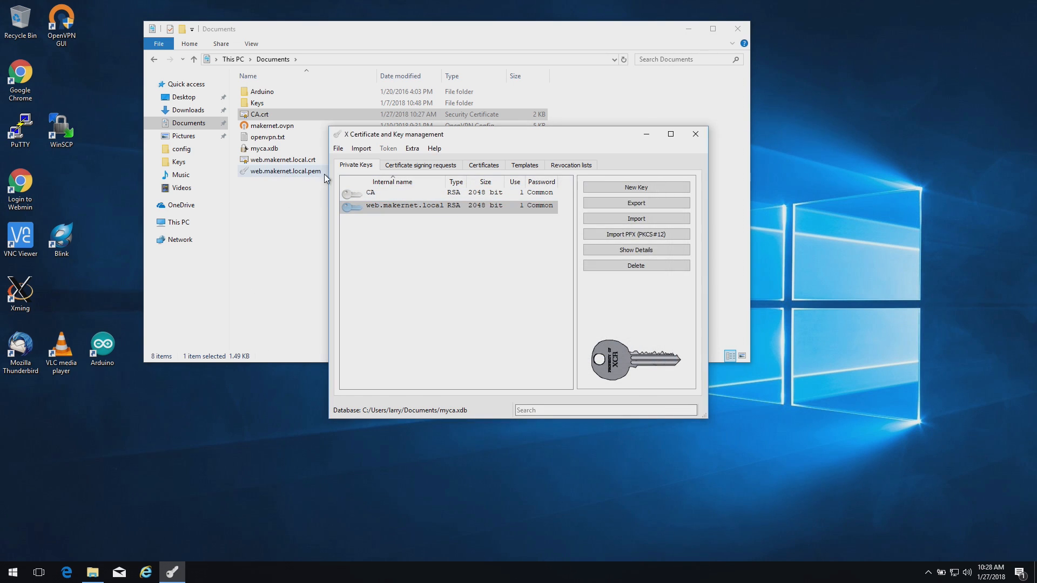
Close XCA and open web.makernet.local.crt in WordPad, moving its window higher
left_click(700, 138)
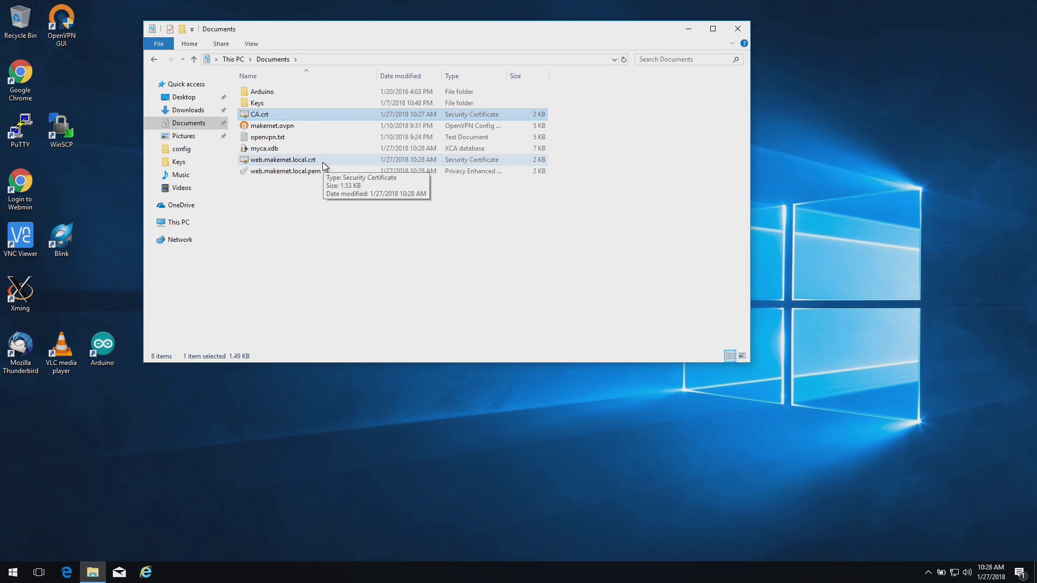
left_click(305, 165)
right_click(305, 164)
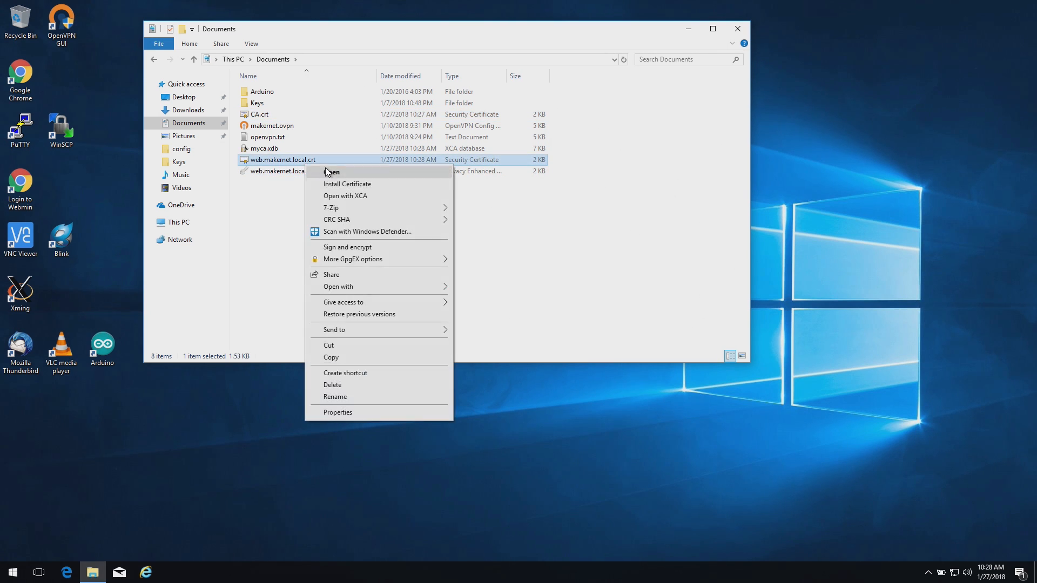
mouse_move(375, 284)
left_click(479, 310)
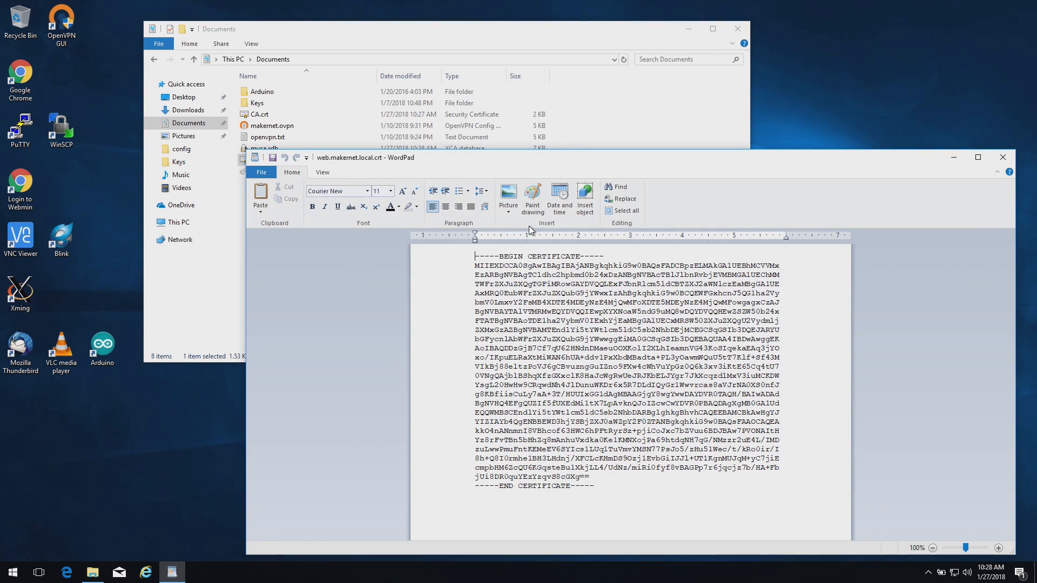
left_click_drag(591, 160, 632, 86)
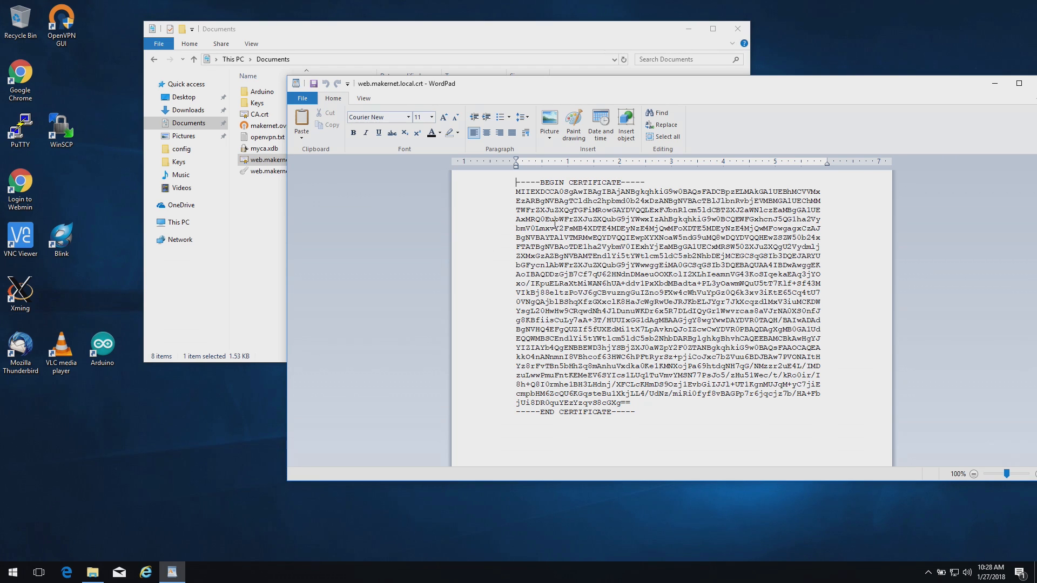
Open web.makernet.local.crt in Notepad without making it the default app, then close it
left_click(260, 187)
right_click(303, 166)
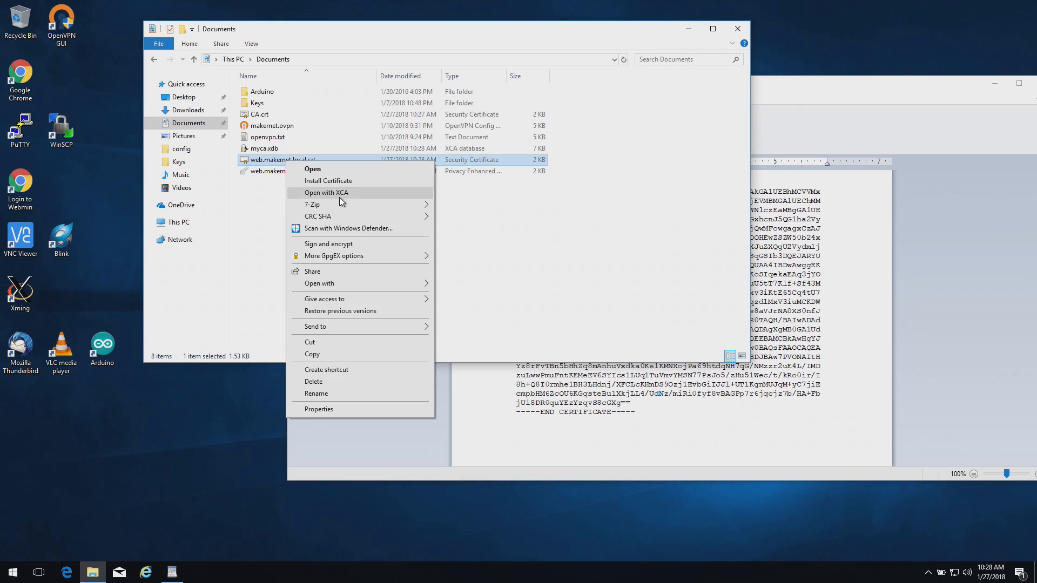
mouse_move(378, 283)
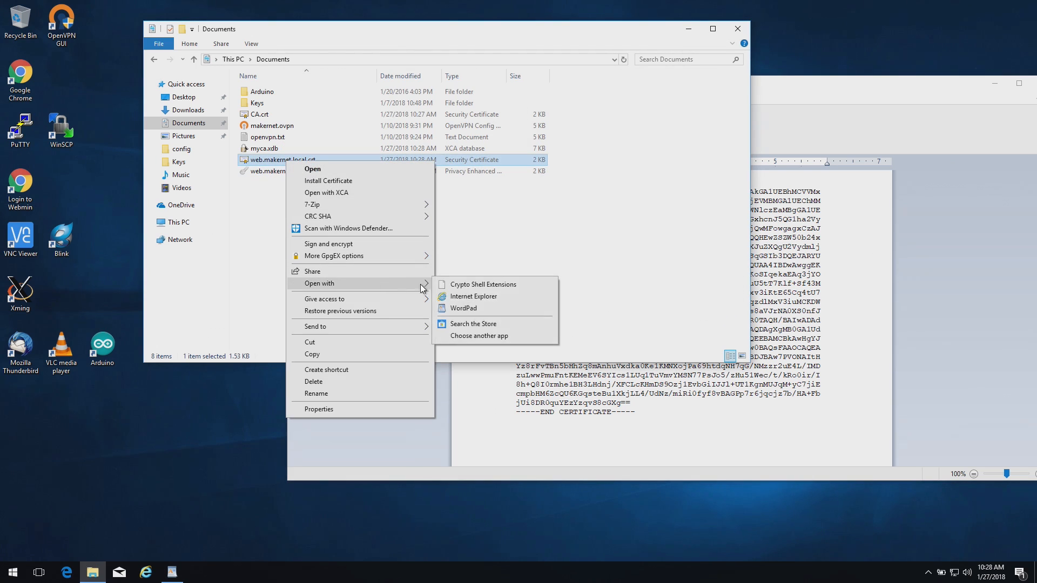
left_click(481, 336)
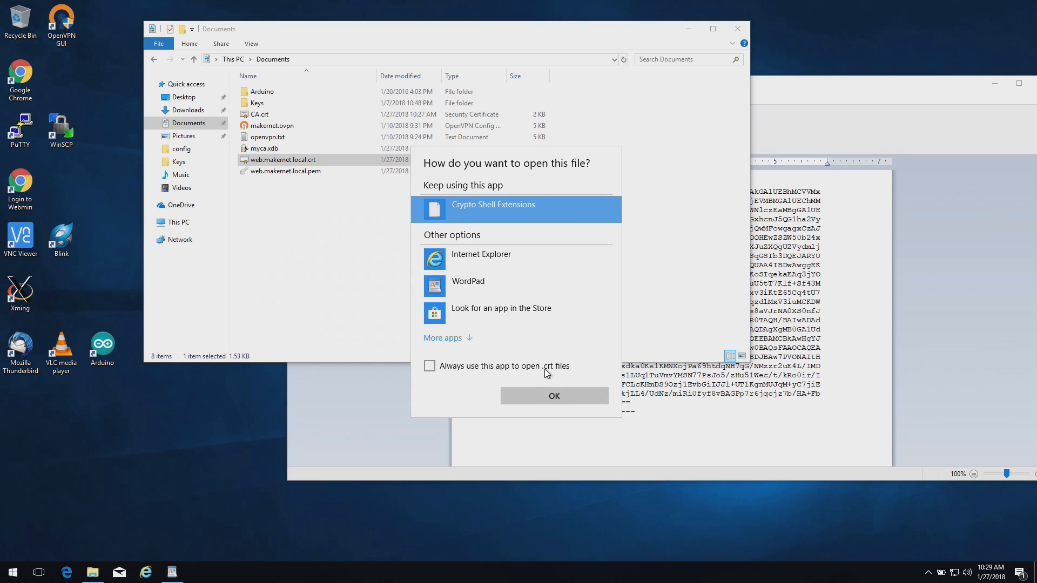
left_click(529, 370)
left_click(530, 371)
left_click(457, 344)
scroll(495, 342, "down", 4)
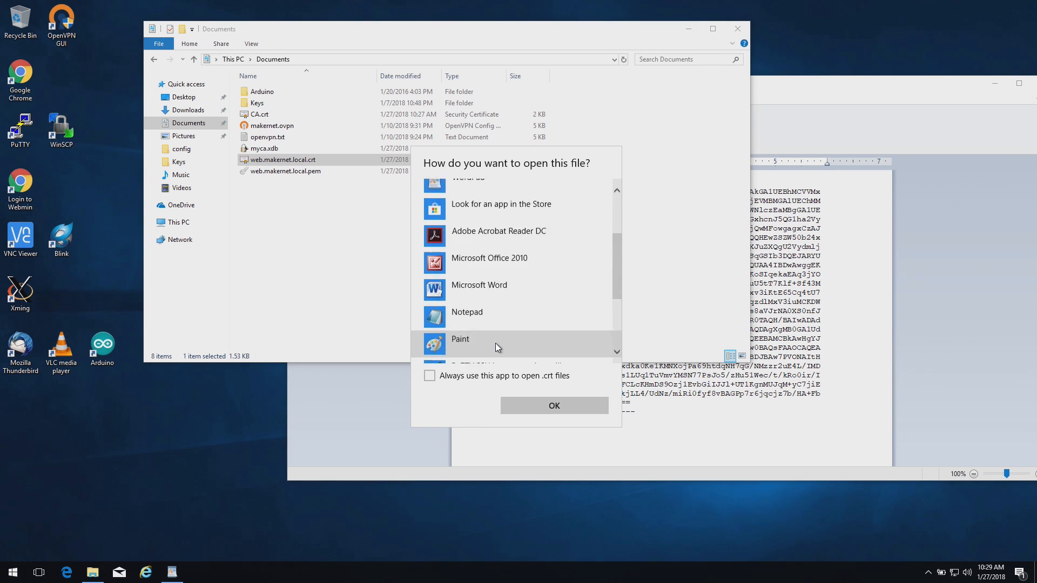
double_click(482, 277)
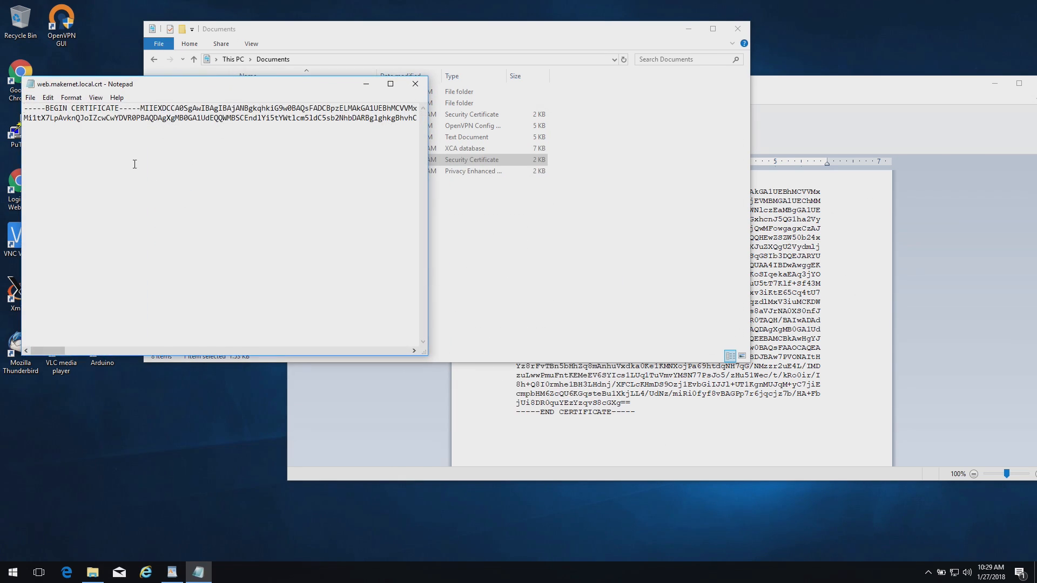
left_click(415, 83)
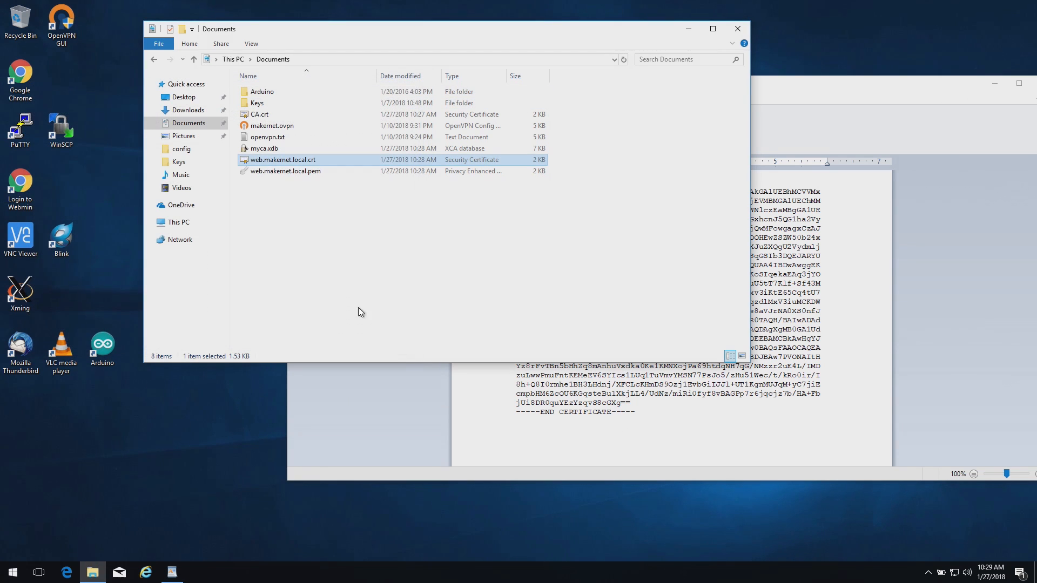
Open web.makernet.local.pem in WordPad beside the certificate window, then launch PuTTY
right_click(328, 173)
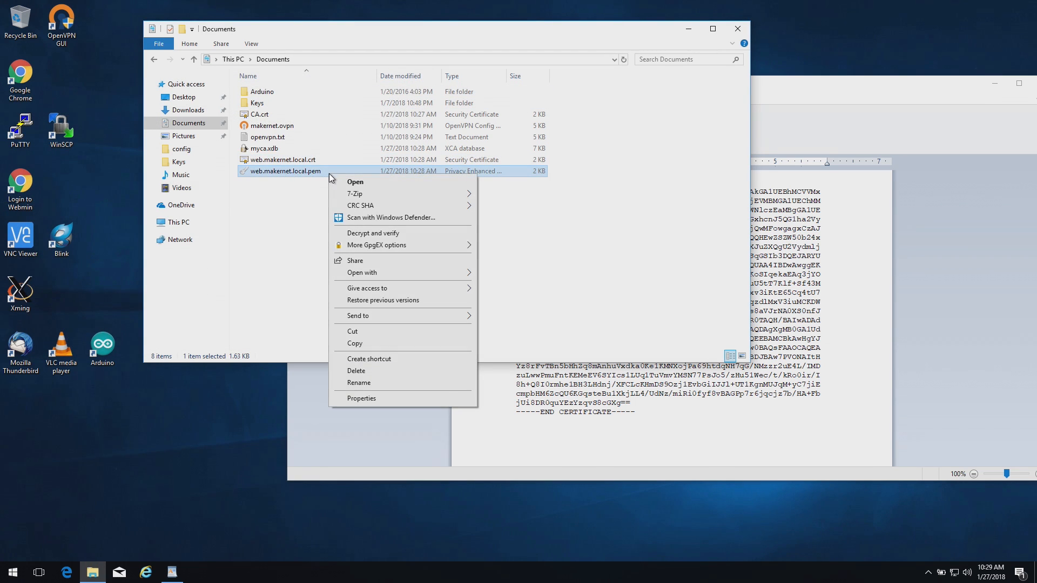
mouse_move(398, 271)
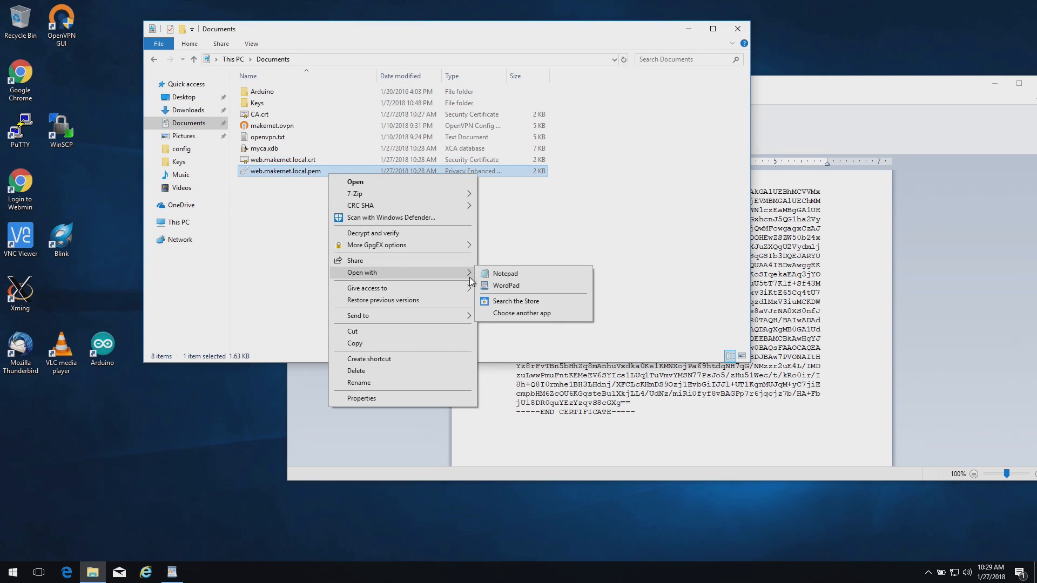
left_click(533, 285)
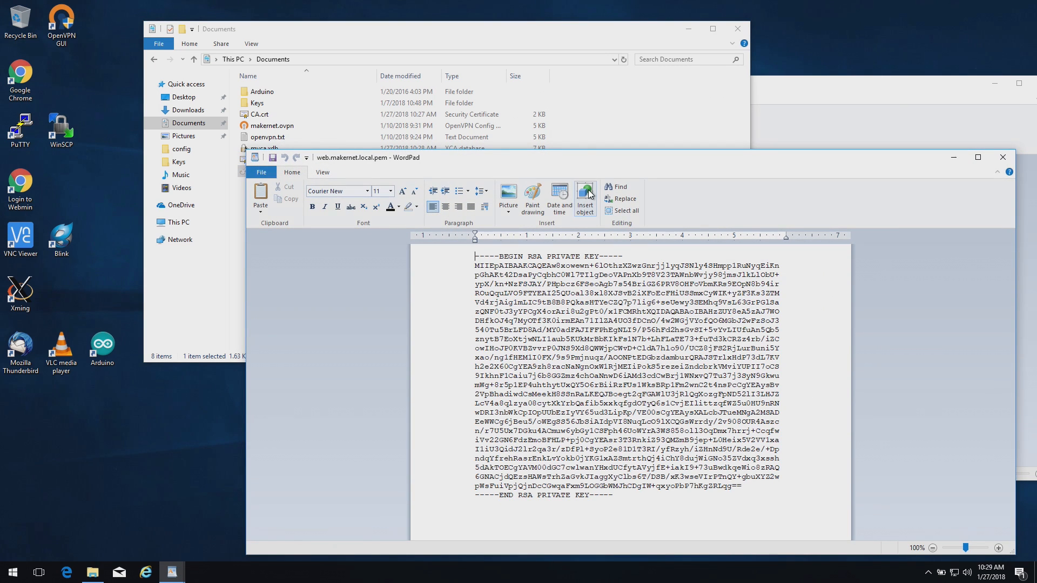
left_click_drag(607, 161, 382, 20)
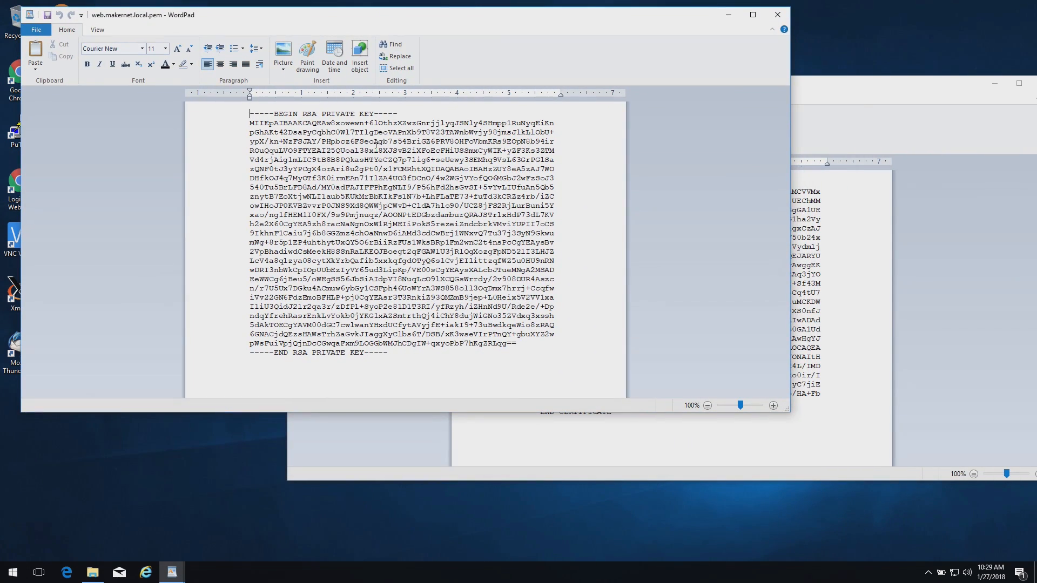
left_click(861, 145)
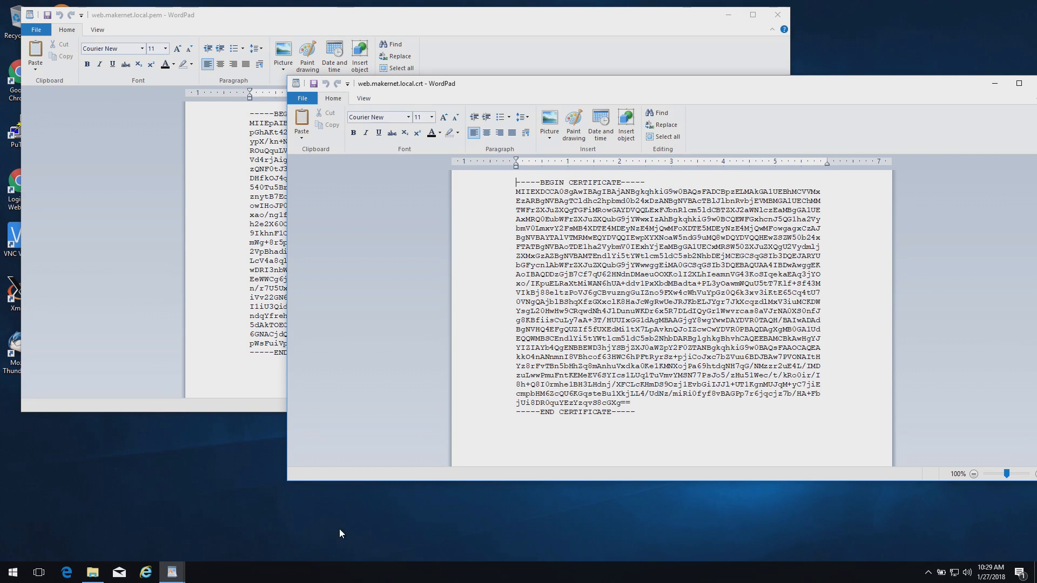
double_click(16, 139)
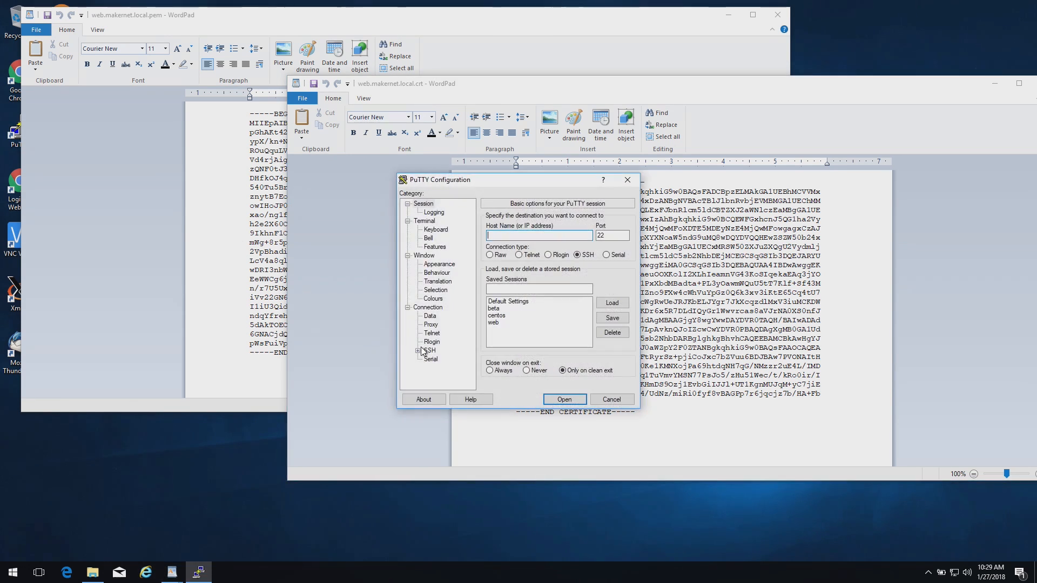
Connect to the saved web session, become root with sudo su -, and list /etc/pki/tls
double_click(493, 322)
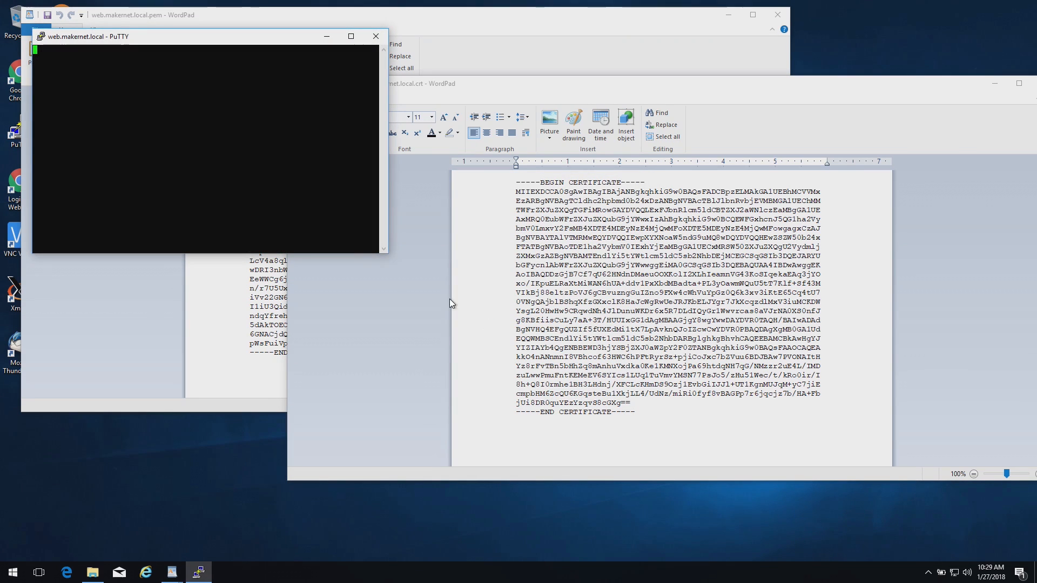
left_click_drag(184, 36, 533, 247)
type("sudo su -")
key("Return")
type("cd /et")
key("Tab")
type("pki/tls")
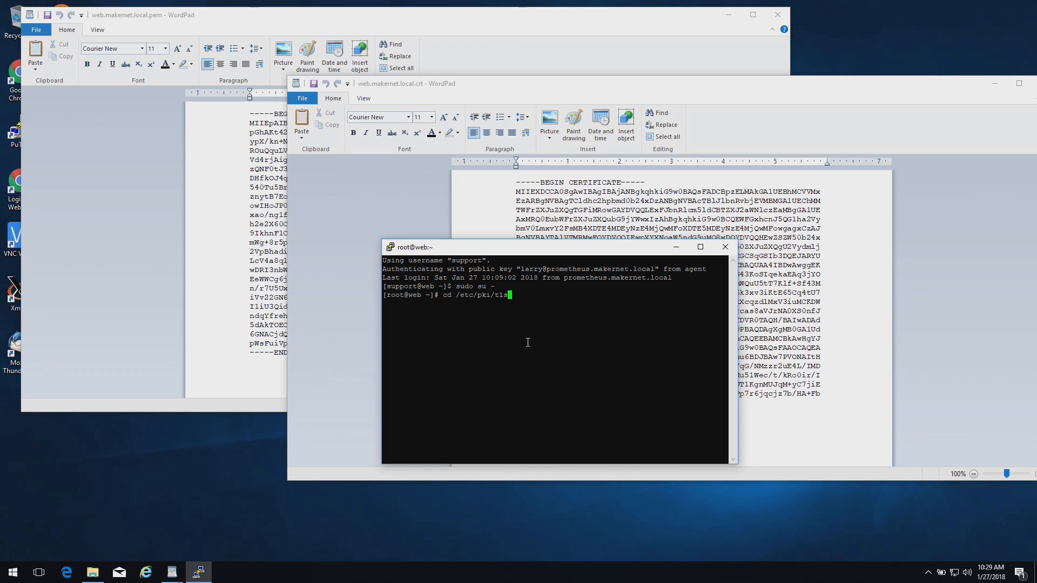
key("Return")
type("ls")
key("Return")
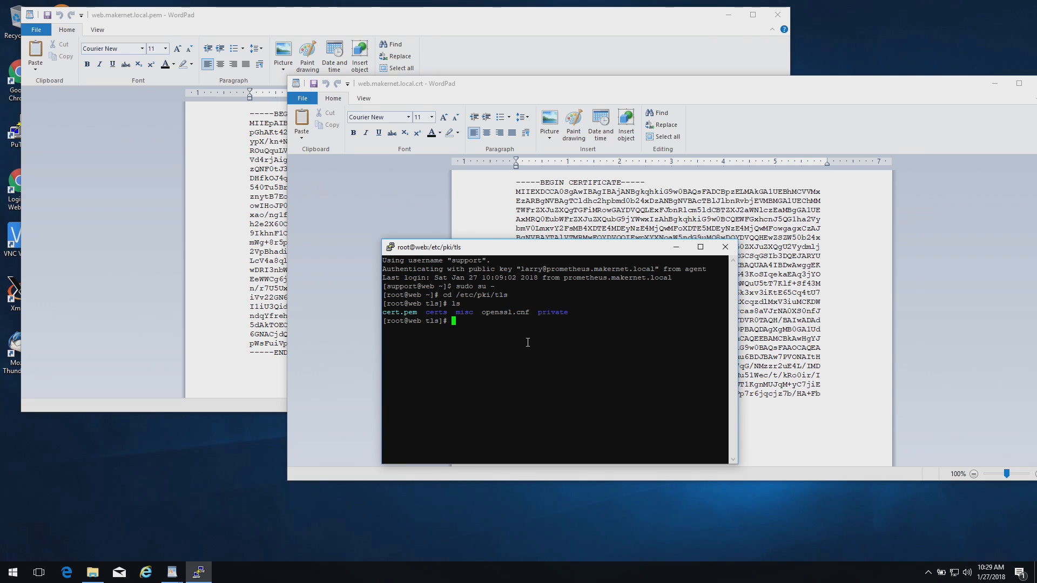
Open /etc/pki/tls/private/server.key in vi, delete its old key, and enter insert mode
type("cd pri")
type("va")
type("ls")
key("Return")
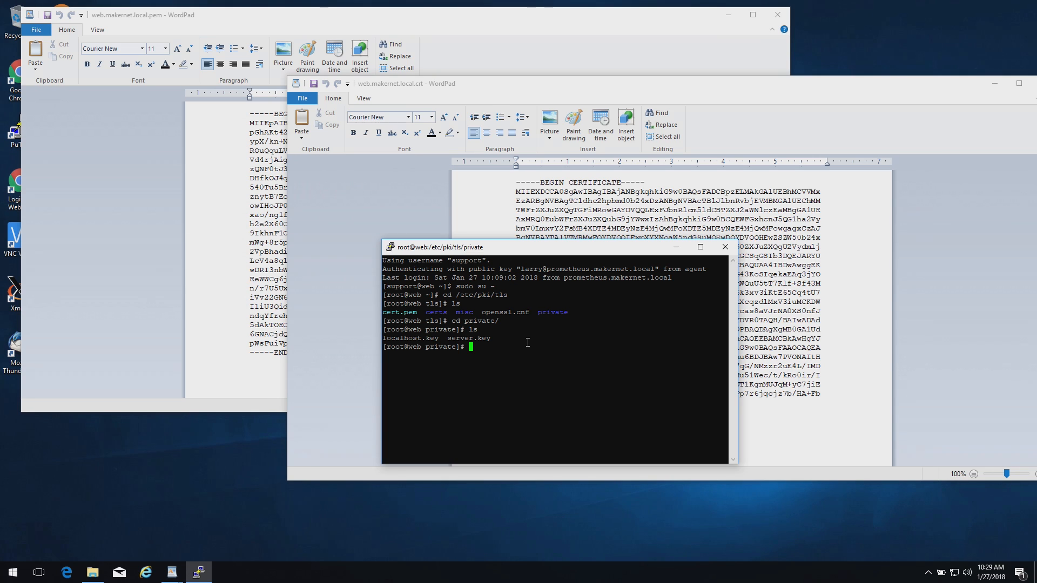
type("vi server.key")
key("Return")
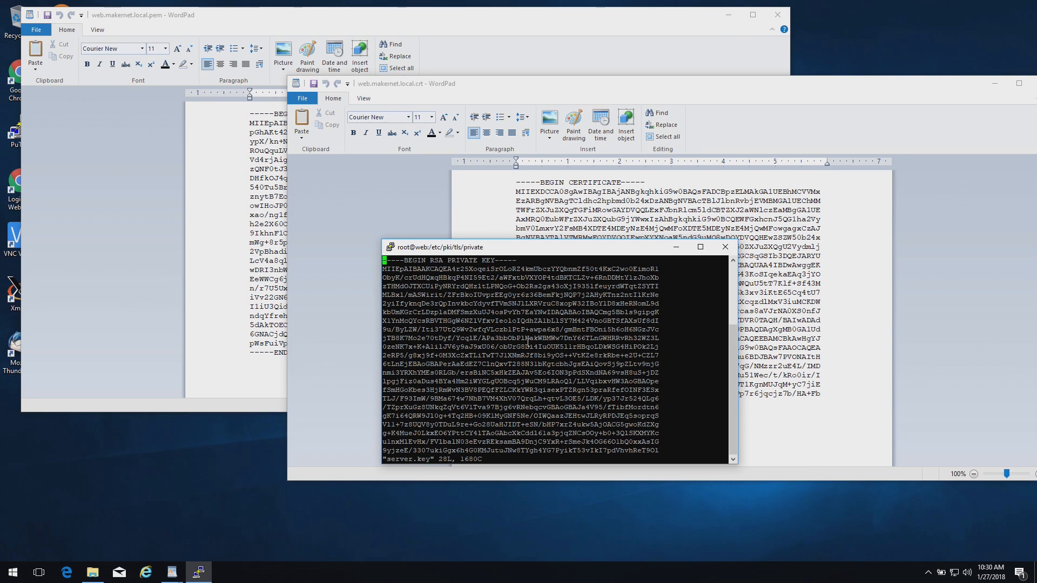
key("d")
key("shift+g")
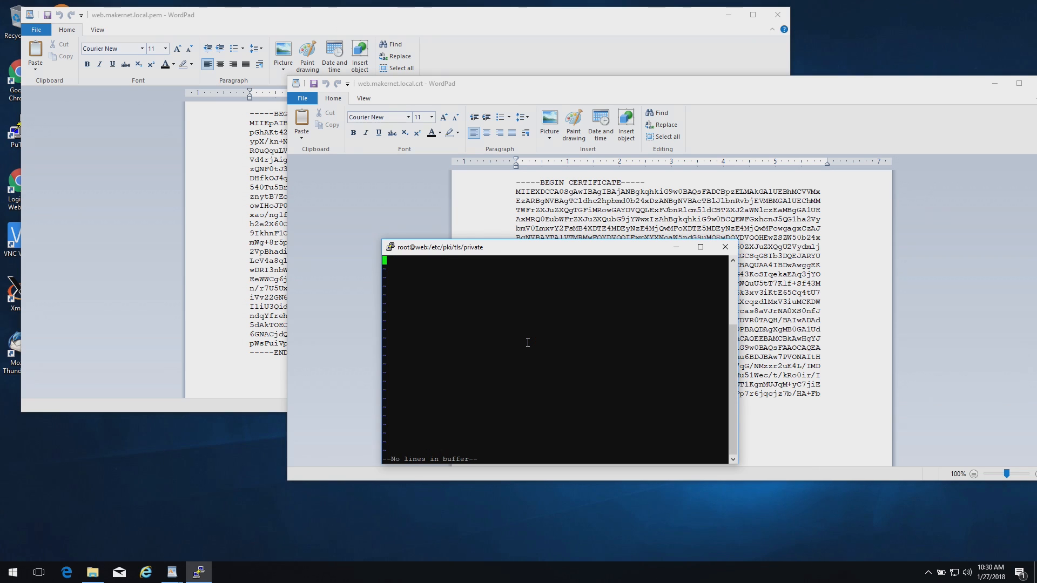
key("i")
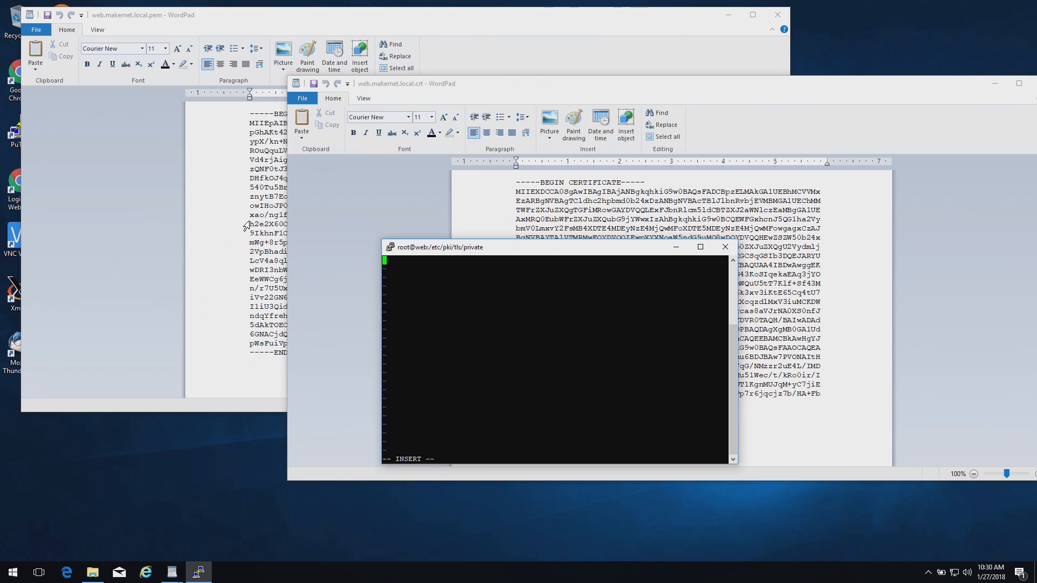
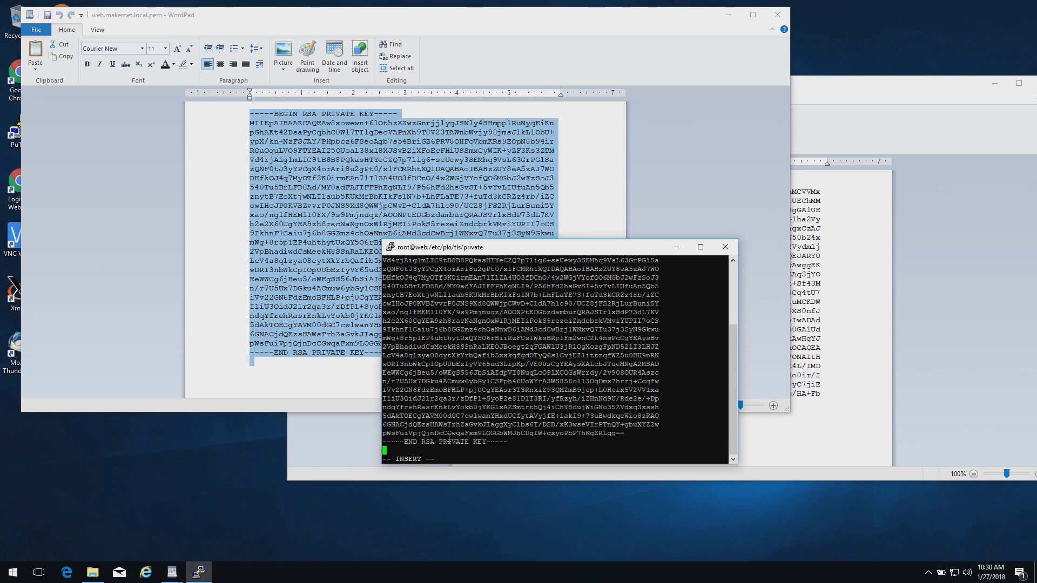
Save the pasted private key into server.key and move back up to /etc/pki/tls
key("Escape")
type(":wq")
key("Return")
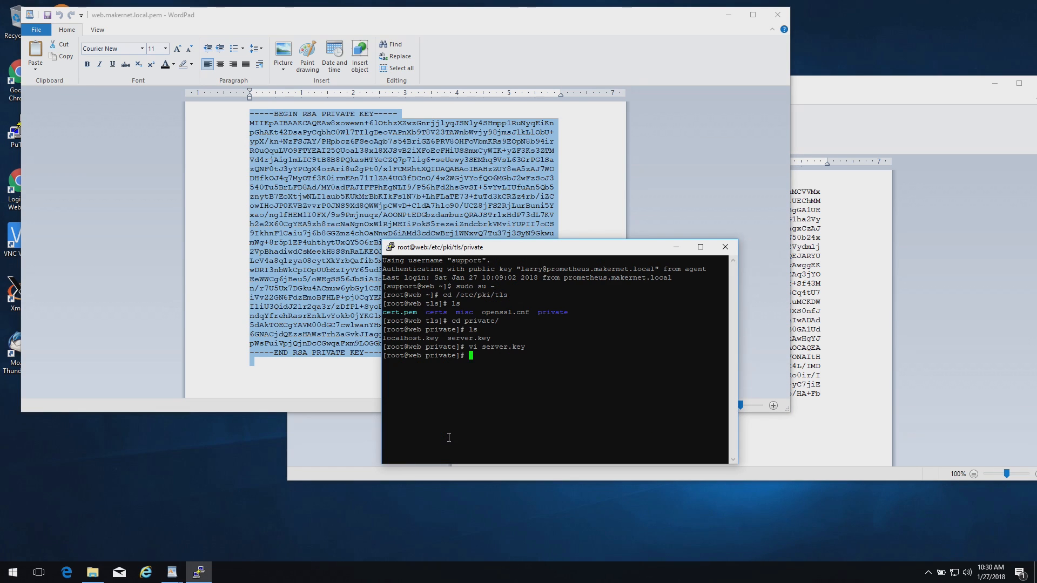
type("cd ../")
key("Return")
type("cd cert")
key("BackSpace")
key("BackSpace")
key("BackSpace")
key("BackSpace")
key("BackSpace")
Go into /etc/pki/tls/certs, list its files, and view server.crt in vi without changes
type("certs")
key("Return")
type("ls")
key("Return")
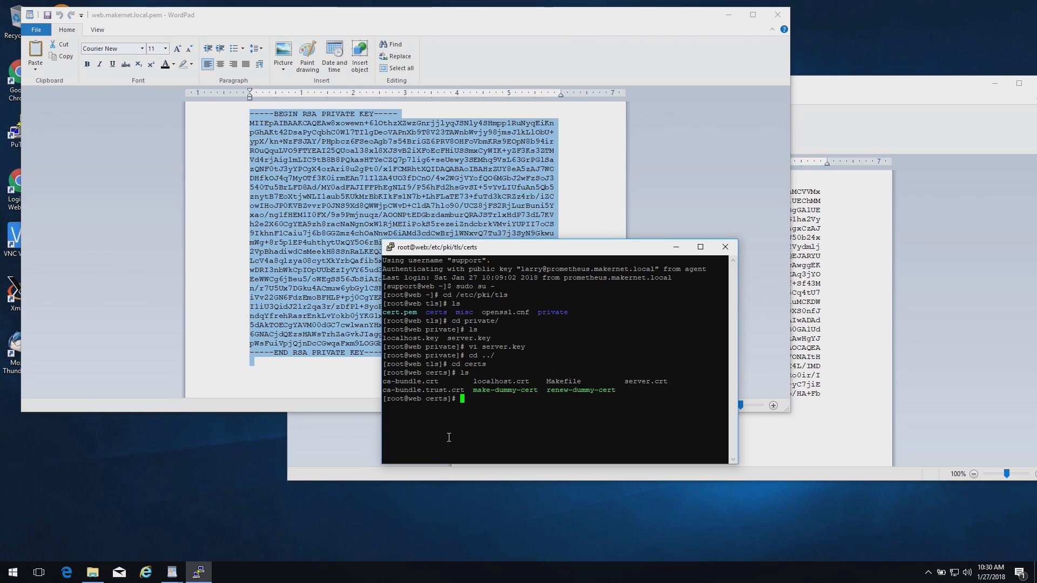
type("vi serv")
key("Tab")
key("Return")
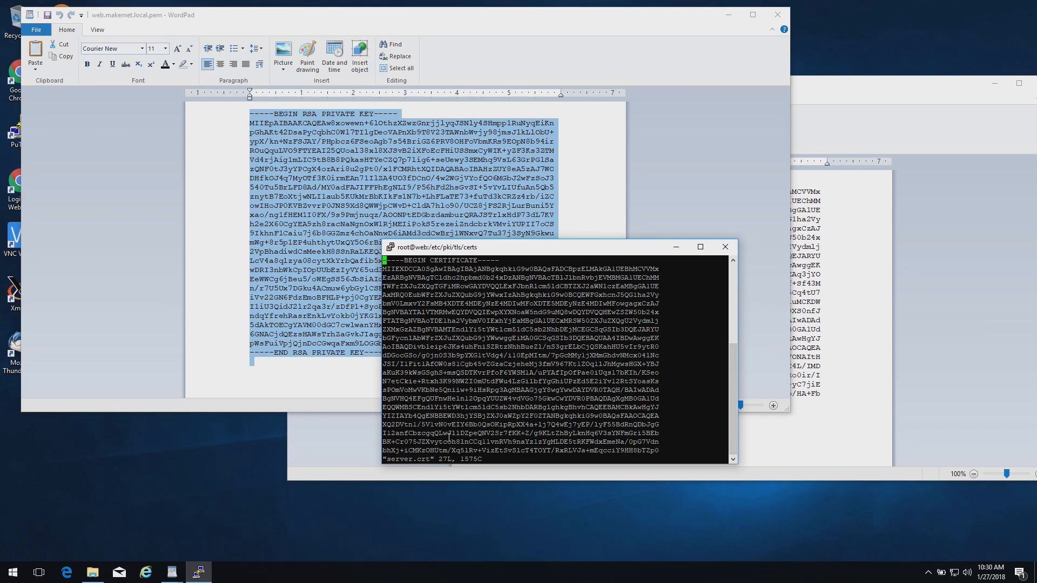
type(":q")
key("Return")
Overwrite server.crt with the web.makernet.local certificate copied from WordPad, then restart httpd
type("cat ")
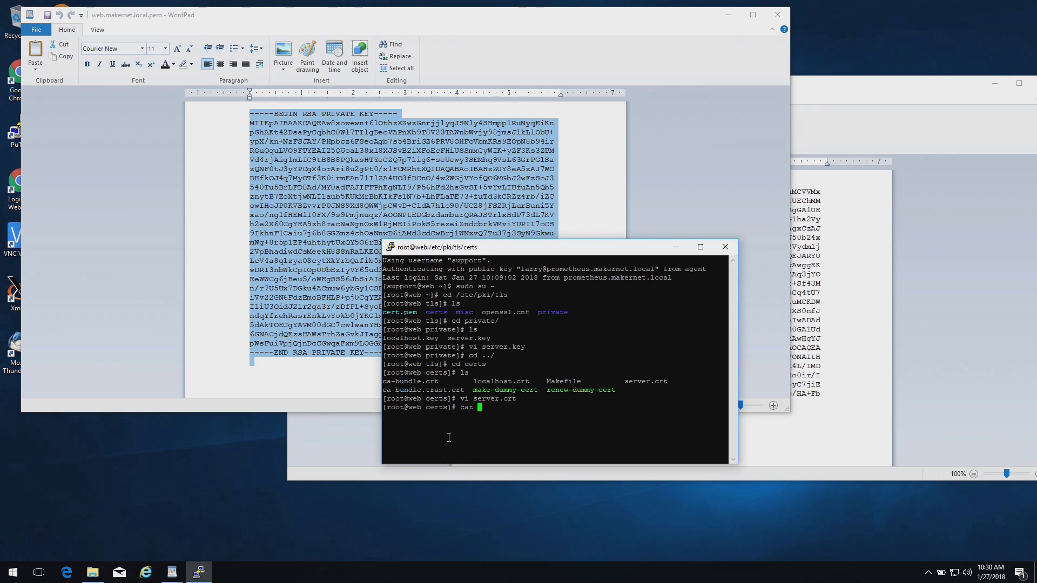
type("> server.crt")
left_click(869, 425)
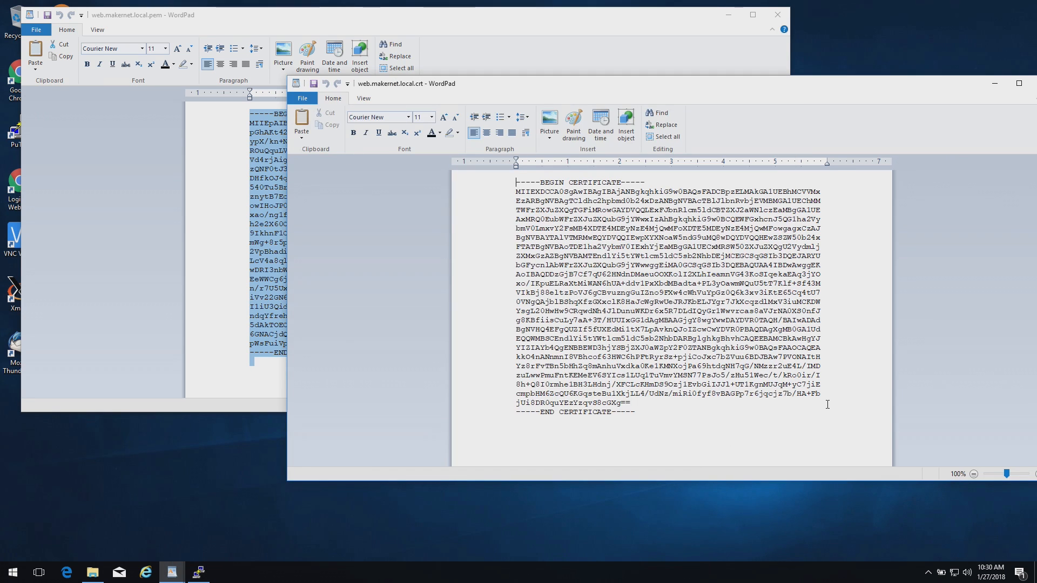
key("ctrl+a")
left_click(198, 572)
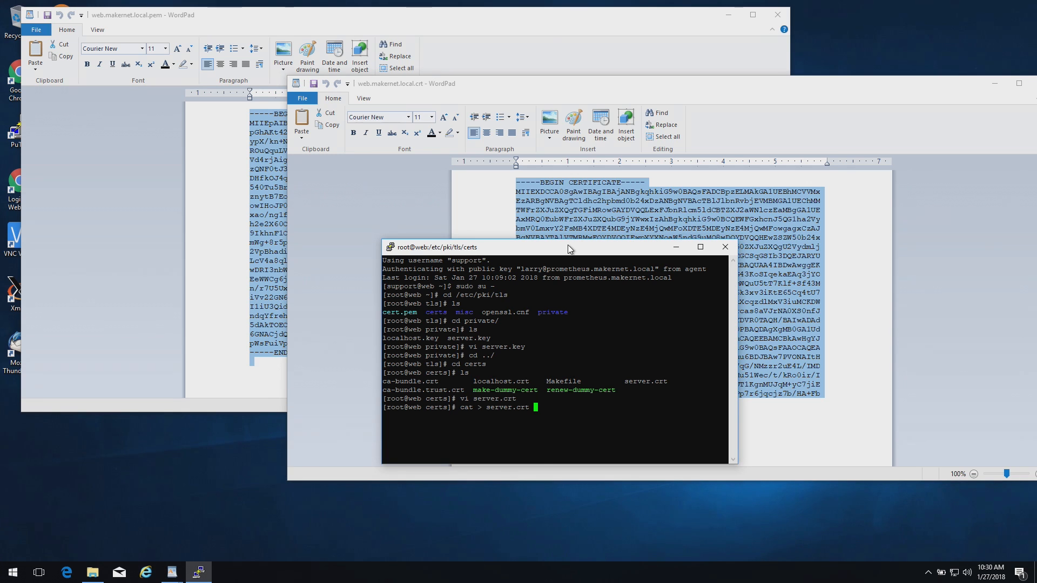
key("Return")
right_click(571, 335)
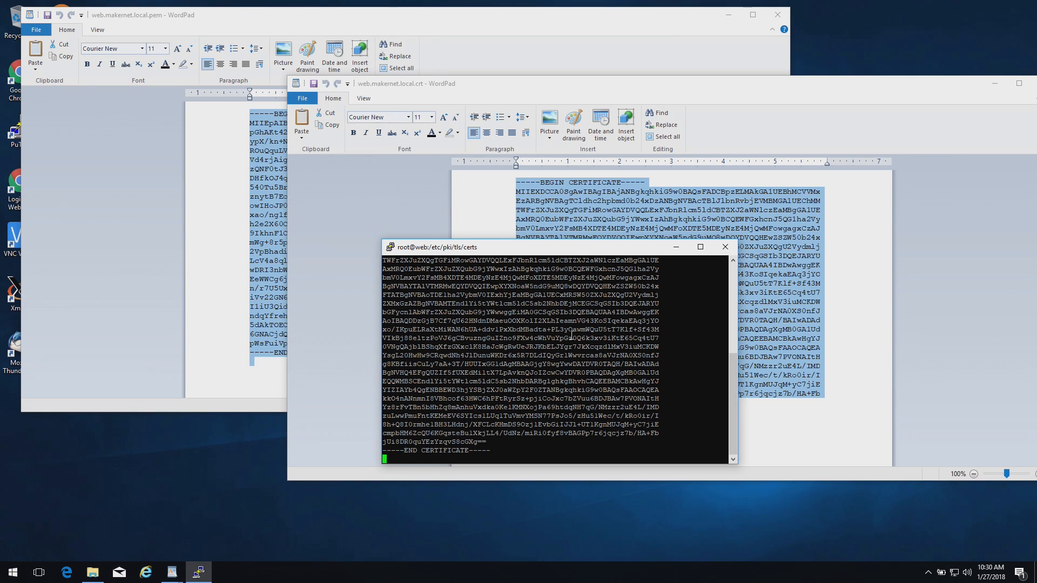
key("ctrl+d")
type("service ")
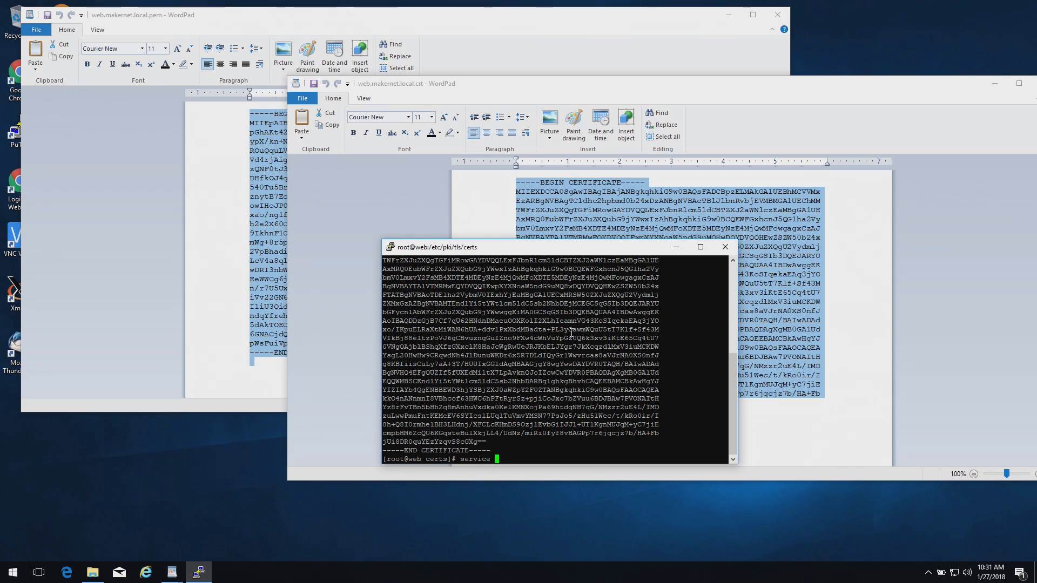
type("httpd restart")
key("Return")
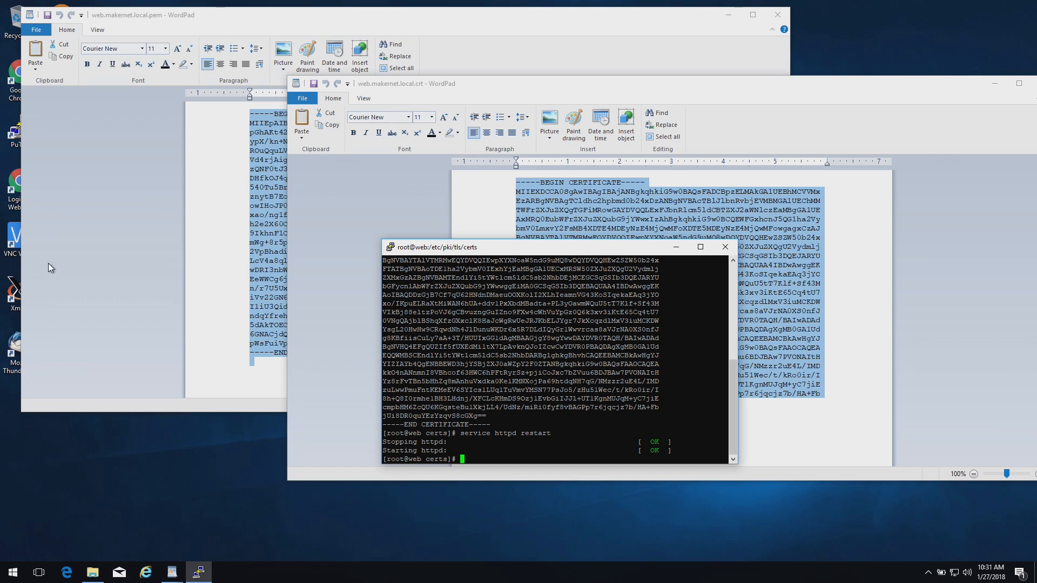
left_click(157, 575)
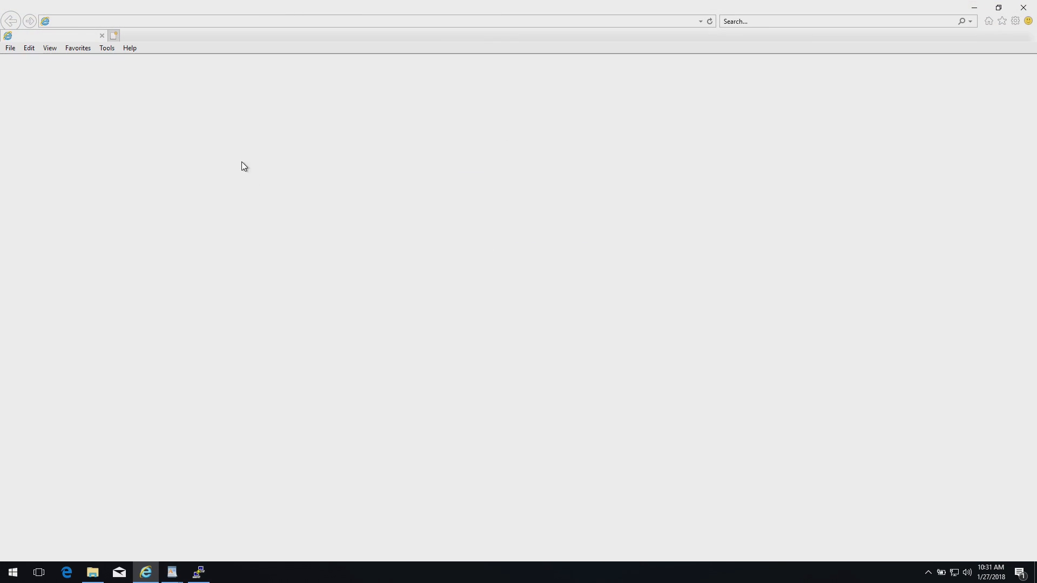
left_click(231, 20)
type("ht")
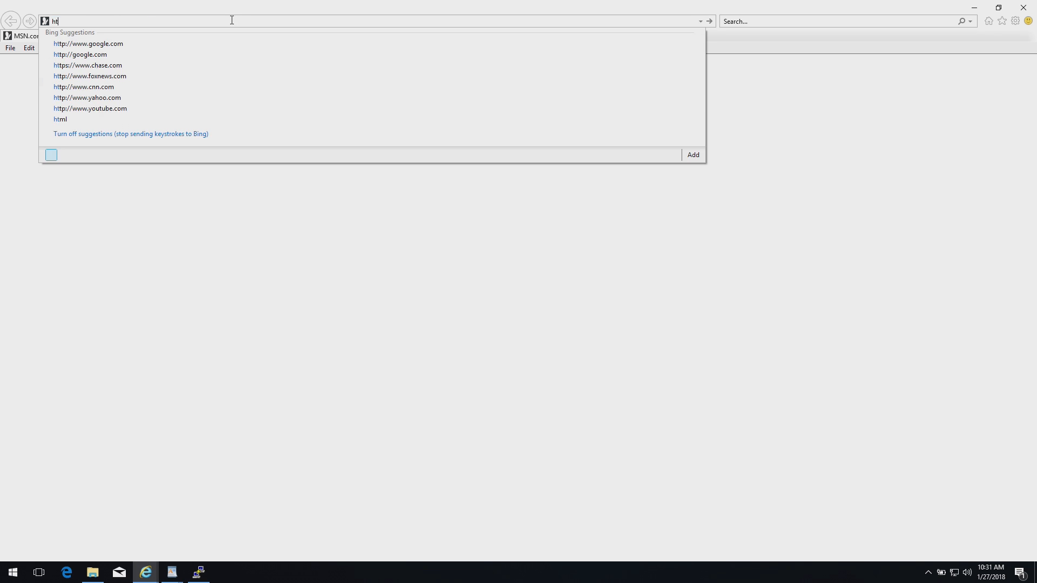
type("tps://vcsa.homelab.local/")
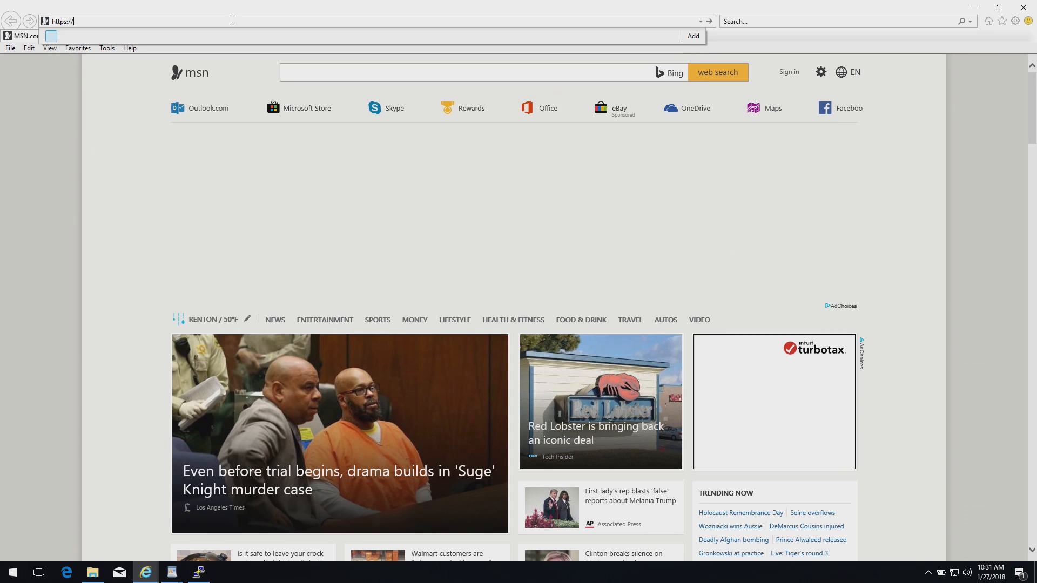
key("Return")
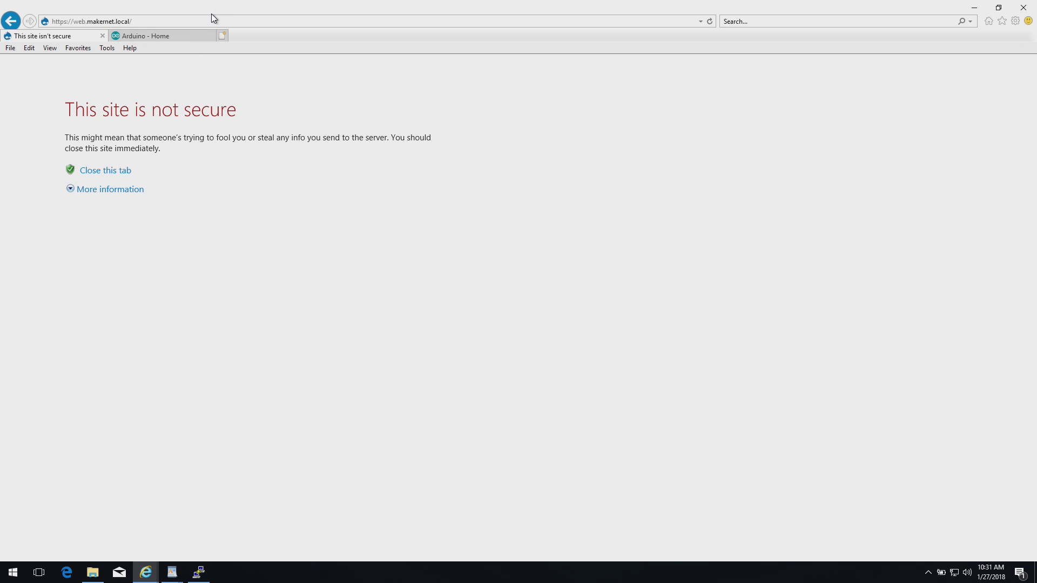
left_click(106, 50)
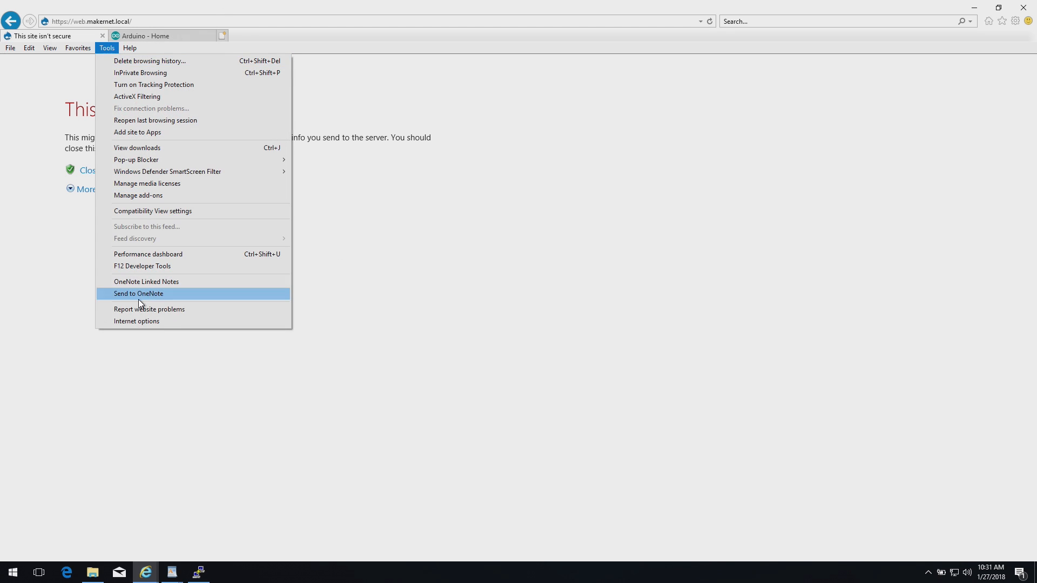
left_click(141, 321)
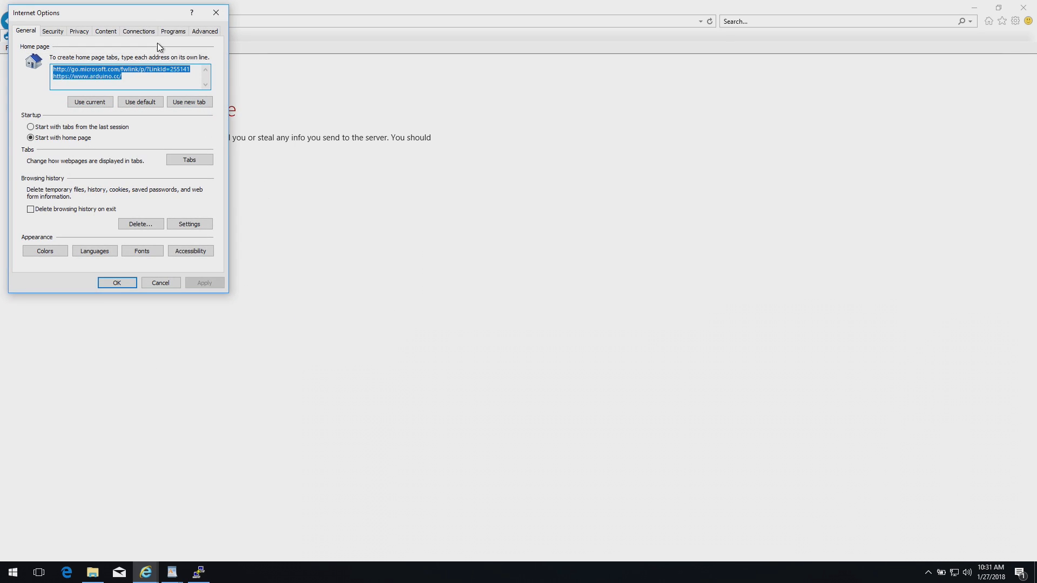
left_click_drag(146, 14, 241, 79)
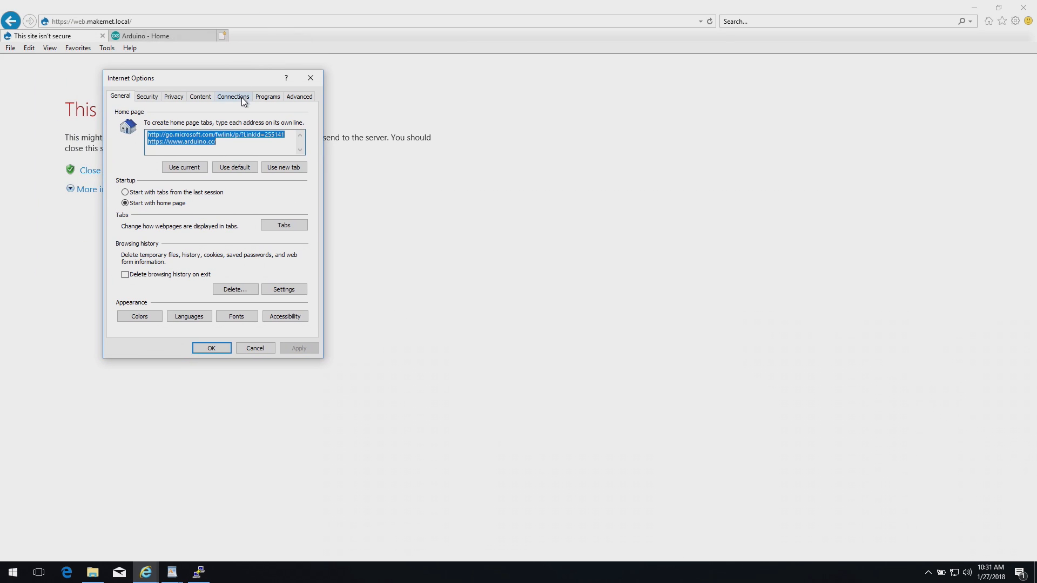
left_click(198, 99)
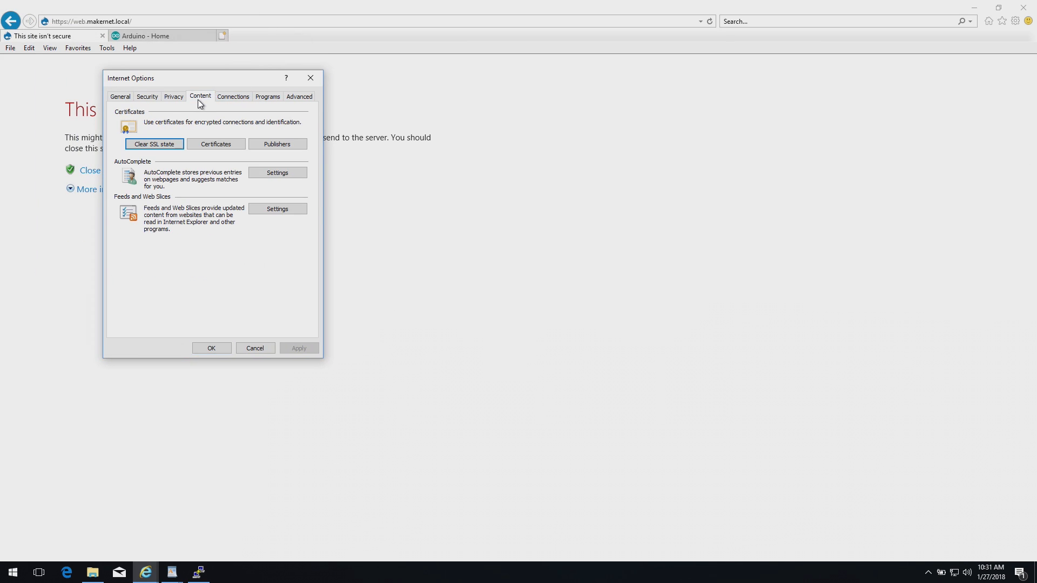
left_click(215, 143)
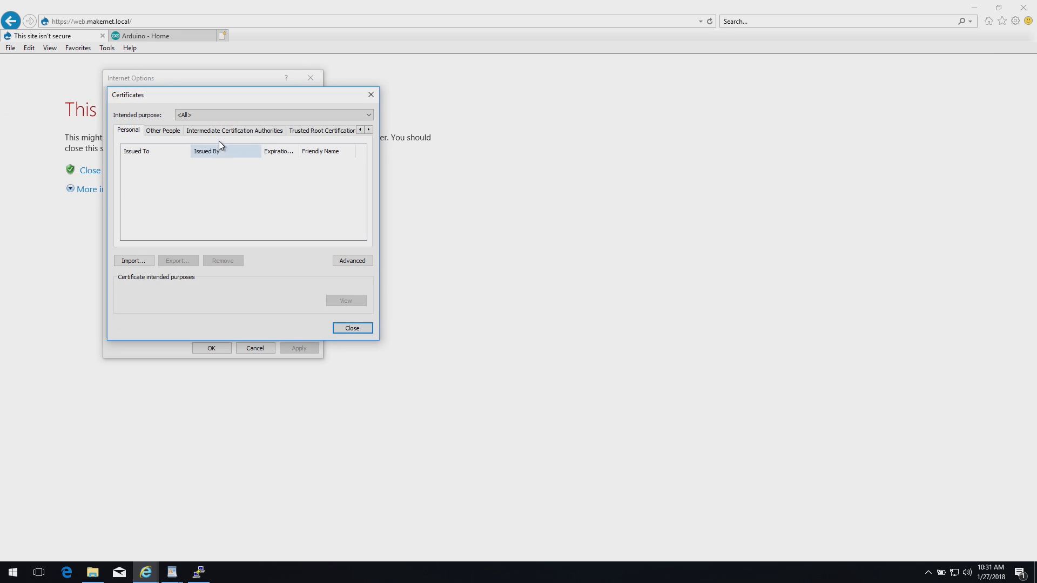
left_click(306, 131)
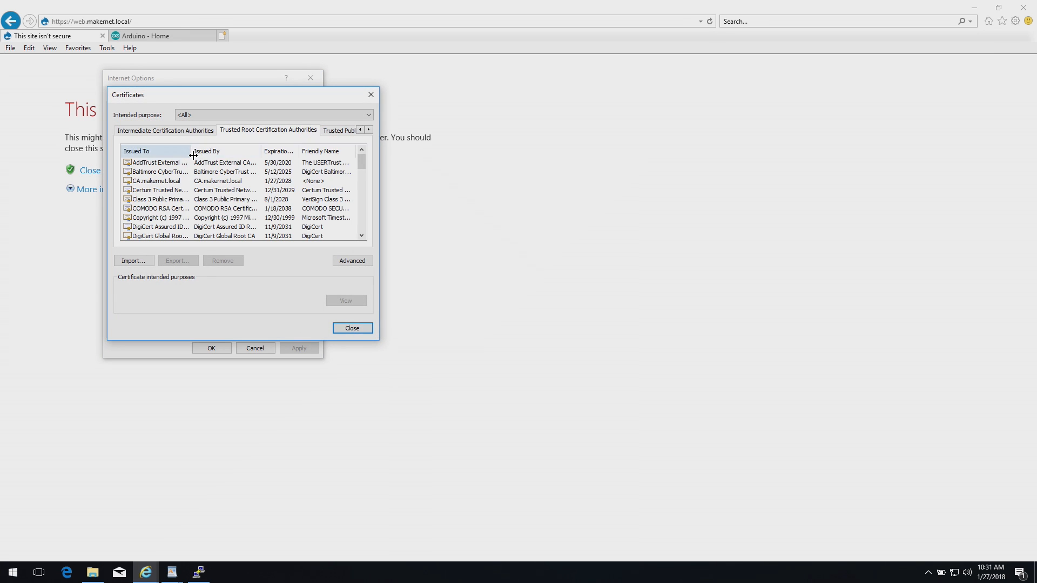
left_click(174, 152)
scroll(190, 178, "down", 10)
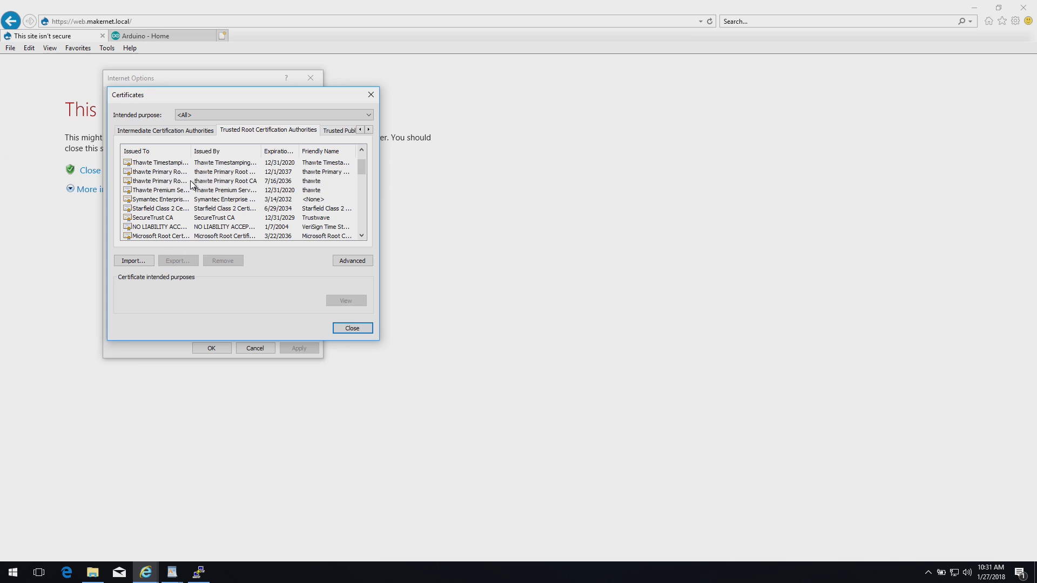
scroll(190, 184, "down", 4)
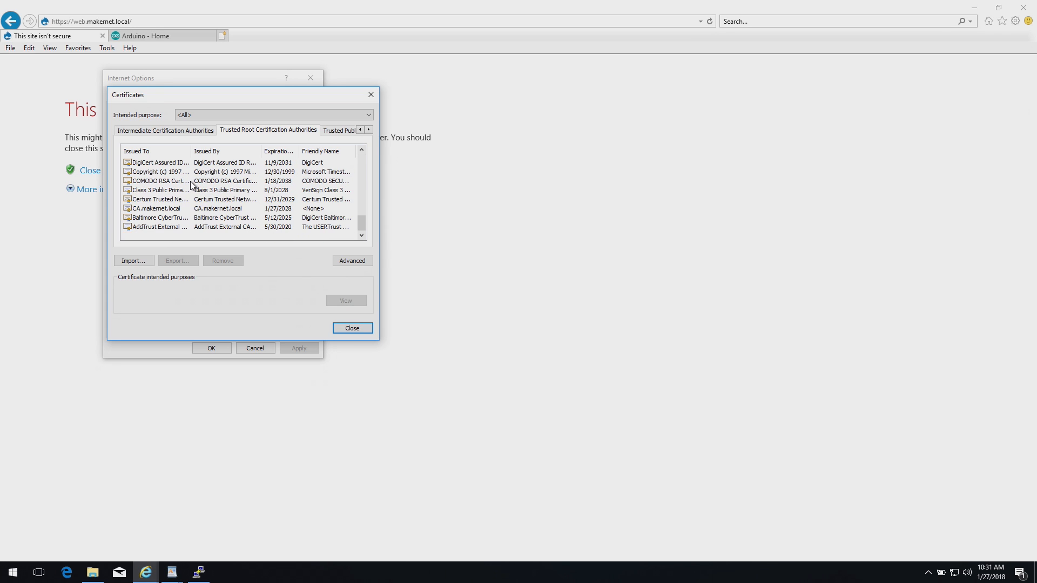
left_click(183, 208)
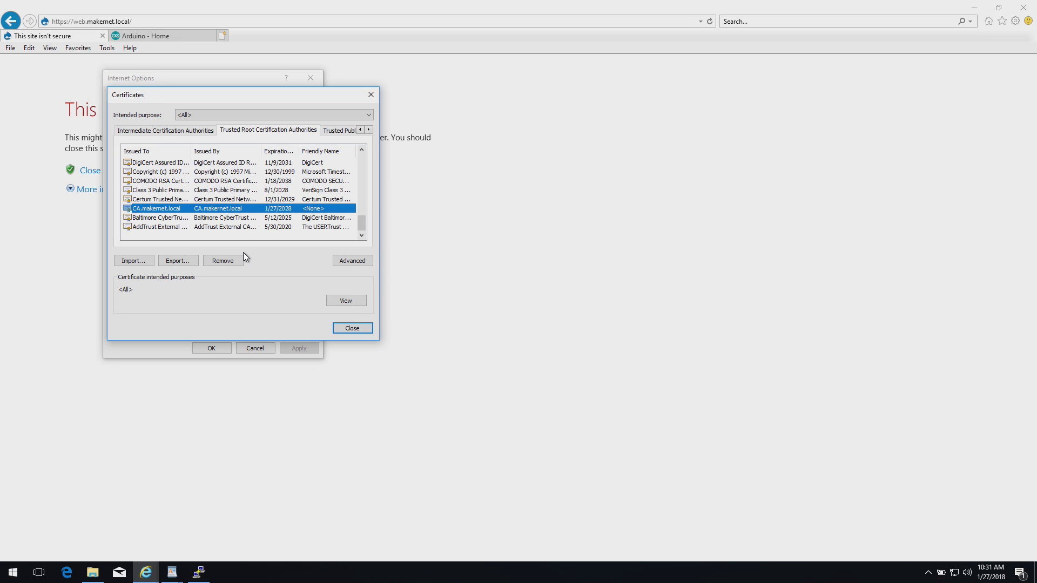
left_click(358, 325)
left_click(196, 349)
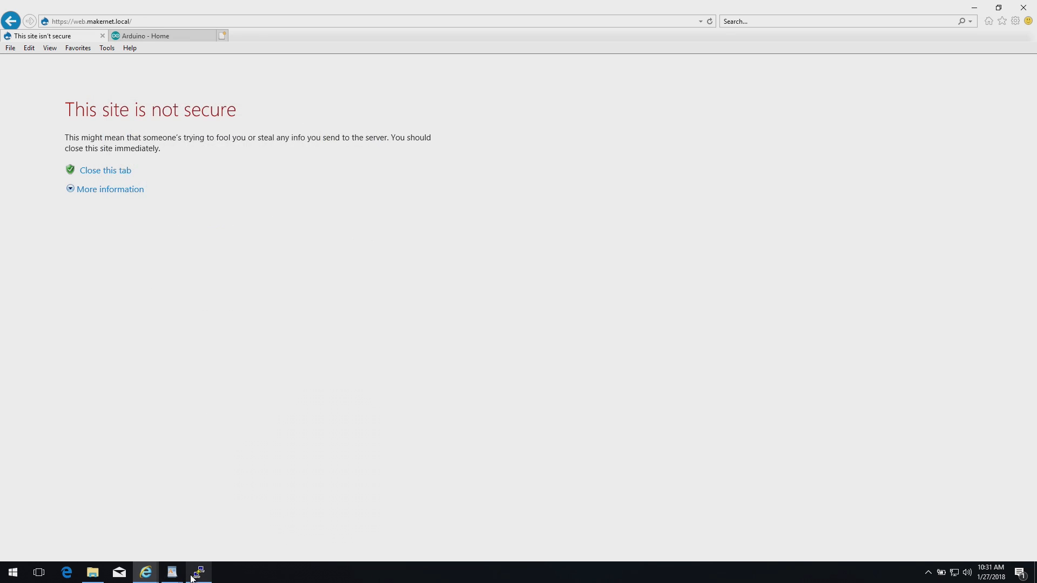
Edit /etc/httpd/conf.d/ssl.conf so SSLCertificateFile points to server instead of localhost
left_click(199, 572)
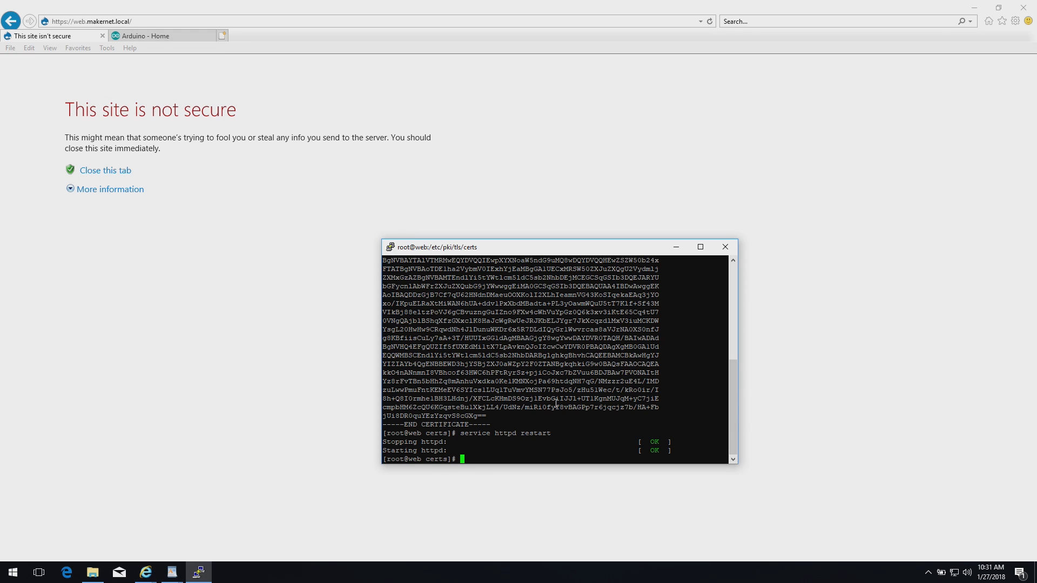
type("cd /etc/httpd/conf.d")
key("Return")
type("vi ")
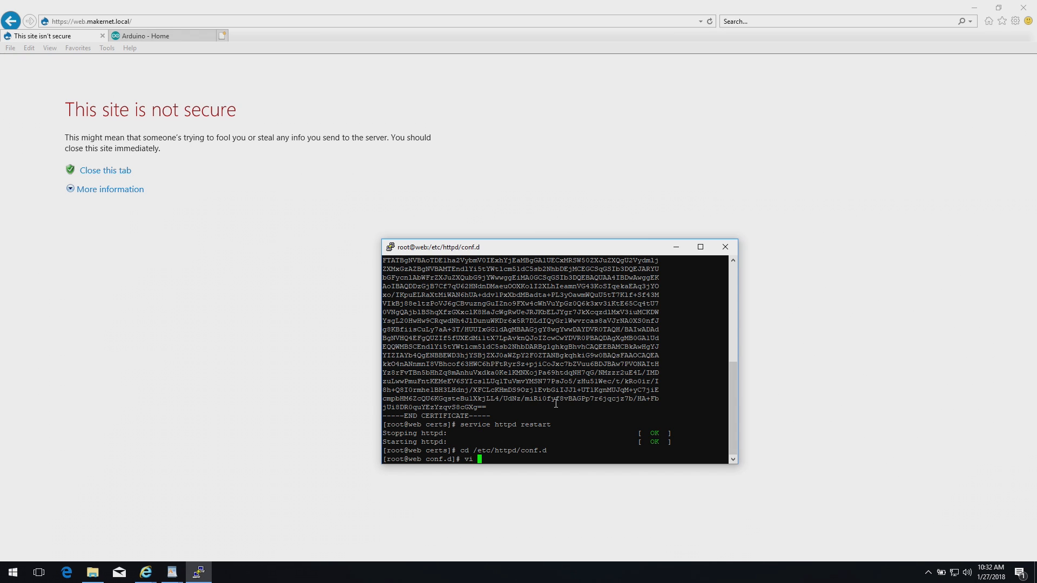
type("ssl.co")
key("Tab")
key("Return")
type("/localhost")
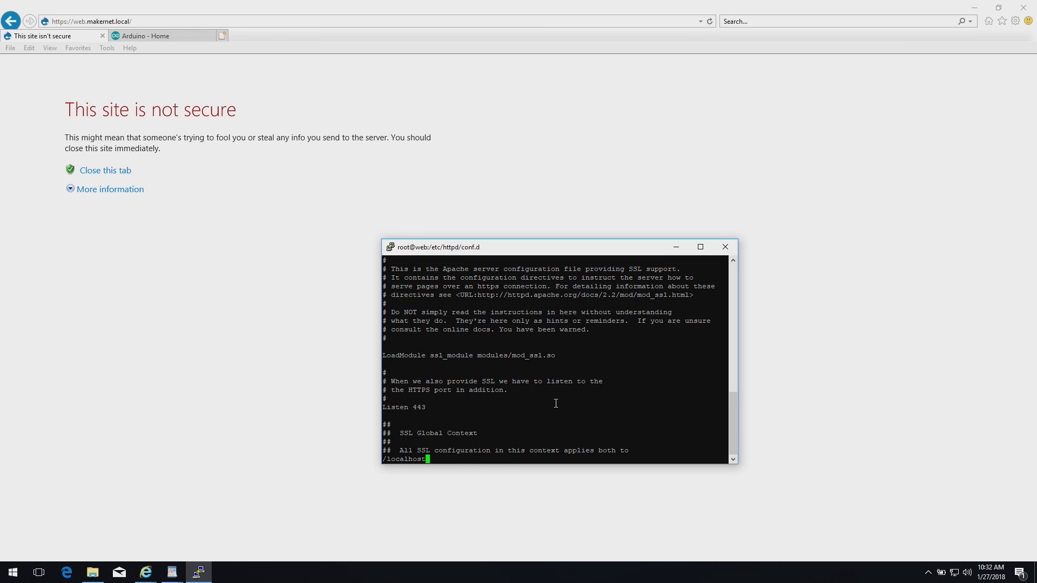
key("Return")
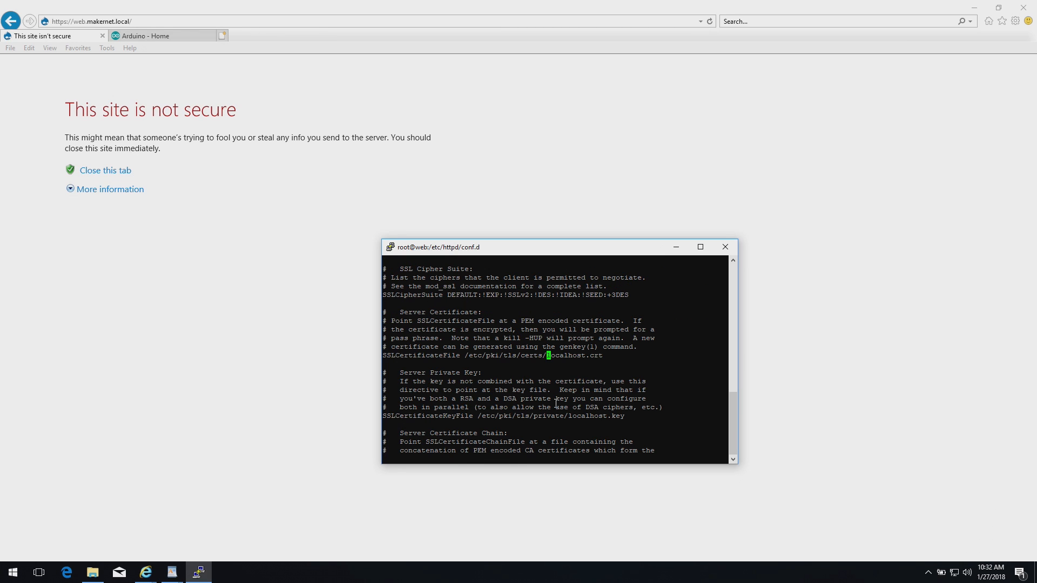
type("cwserver")
key("Escape")
Point SSLCertificateKeyFile to private/server, save ssl.conf, and rerun the httpd restart
type("/localhost")
key("Return")
key("d")
key("w")
type("ivate/server")
key("Escape")
type(":wq")
key("Return")
key("Up")
key("Up")
key("Up")
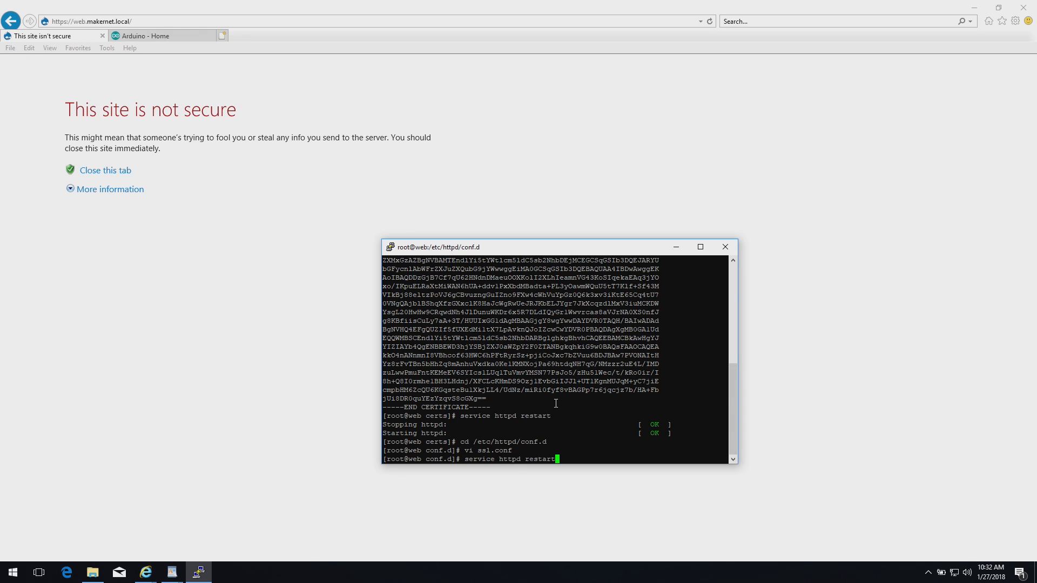
key("Return")
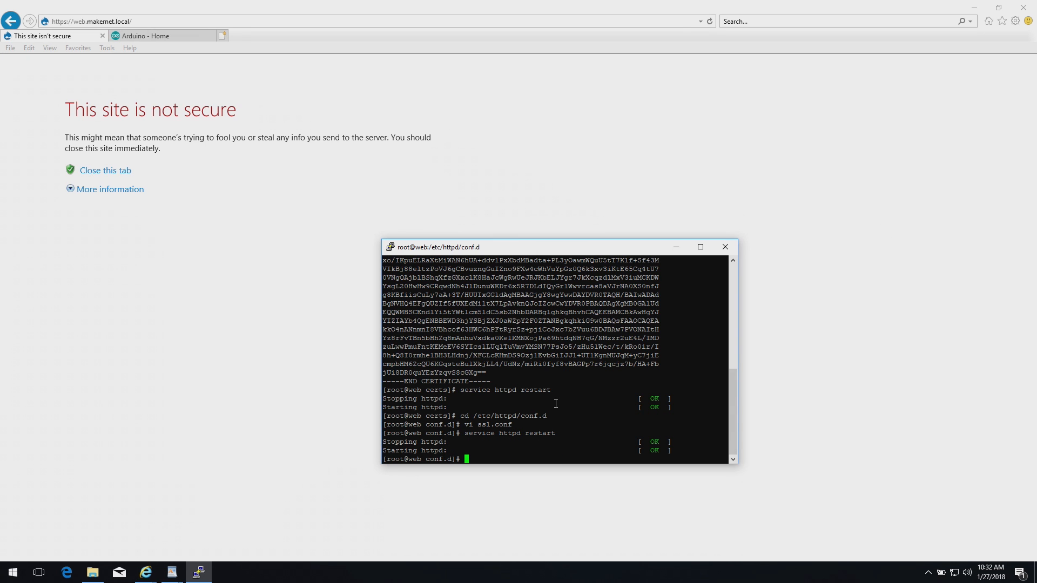
Reload the site to see the Drupal welcome page, then close IE and both WordPad windows
left_click(711, 22)
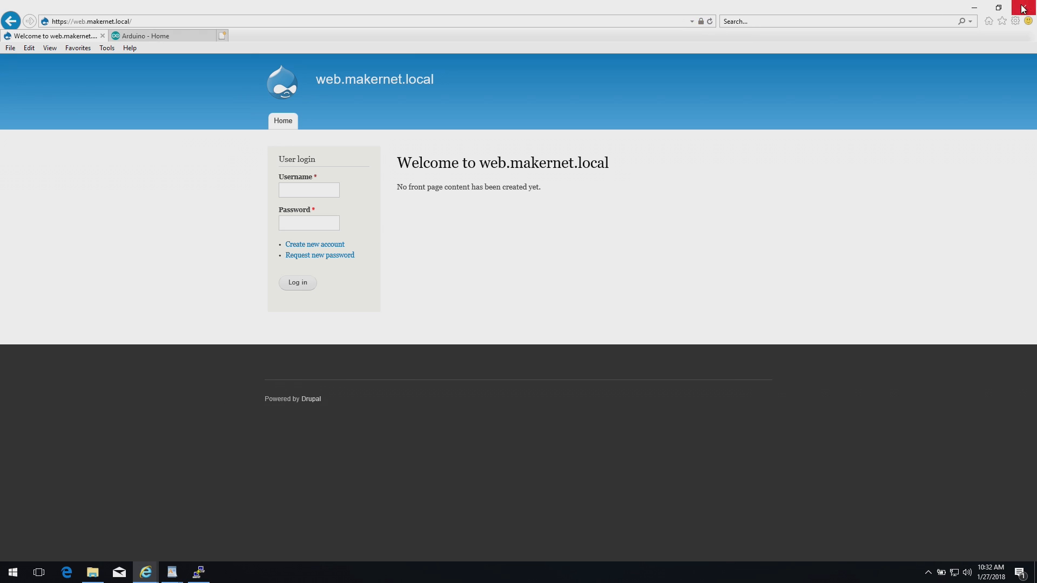
left_click(971, 12)
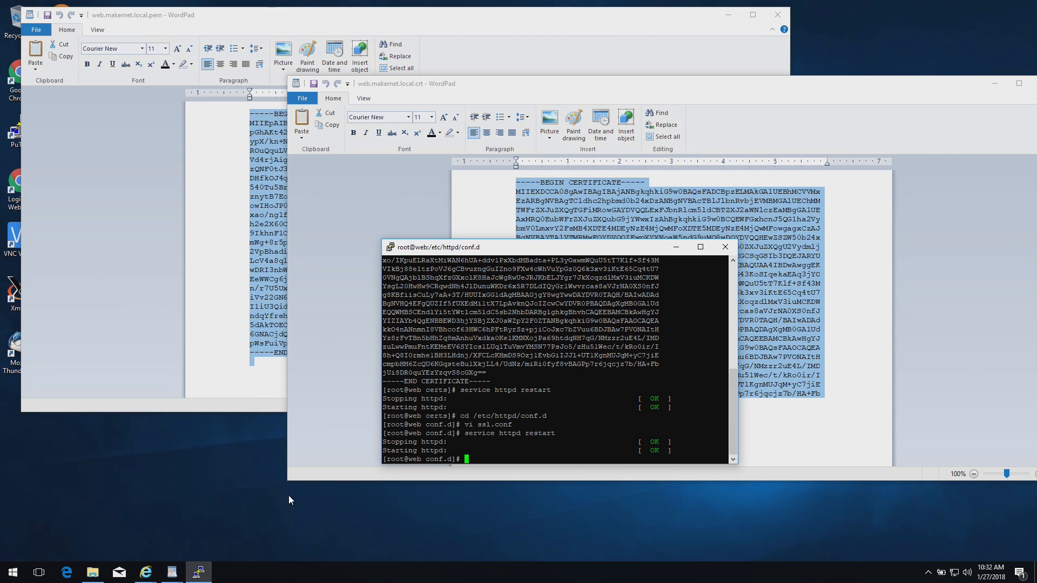
left_click_drag(980, 99, 760, 122)
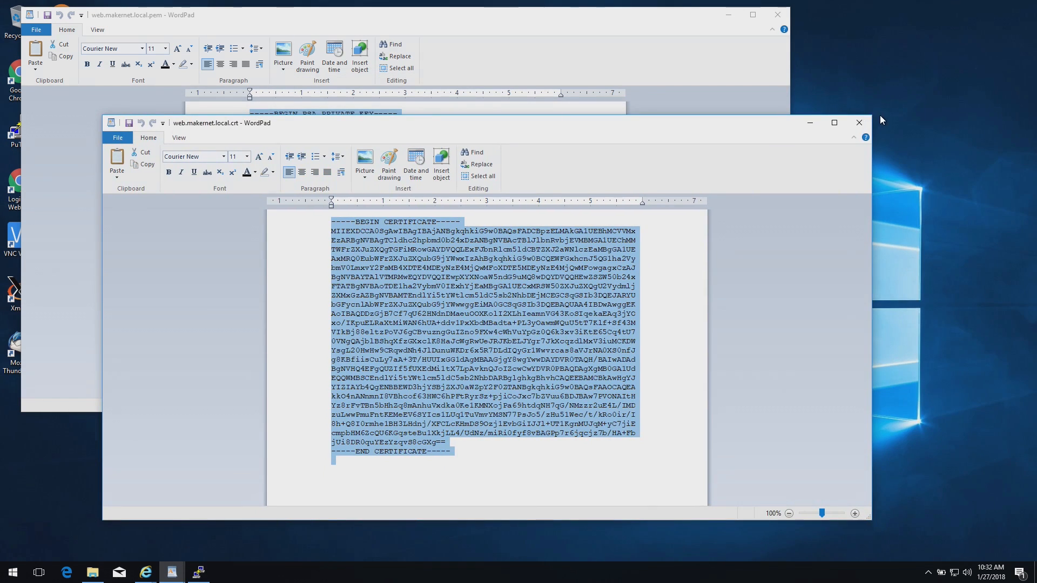
left_click(865, 122)
left_click(777, 14)
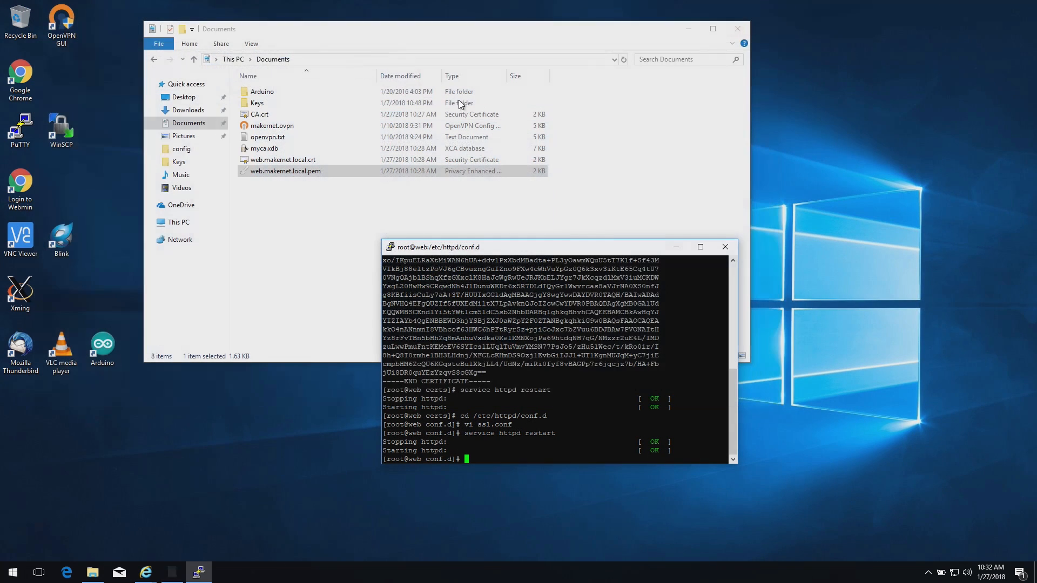
double_click(21, 92)
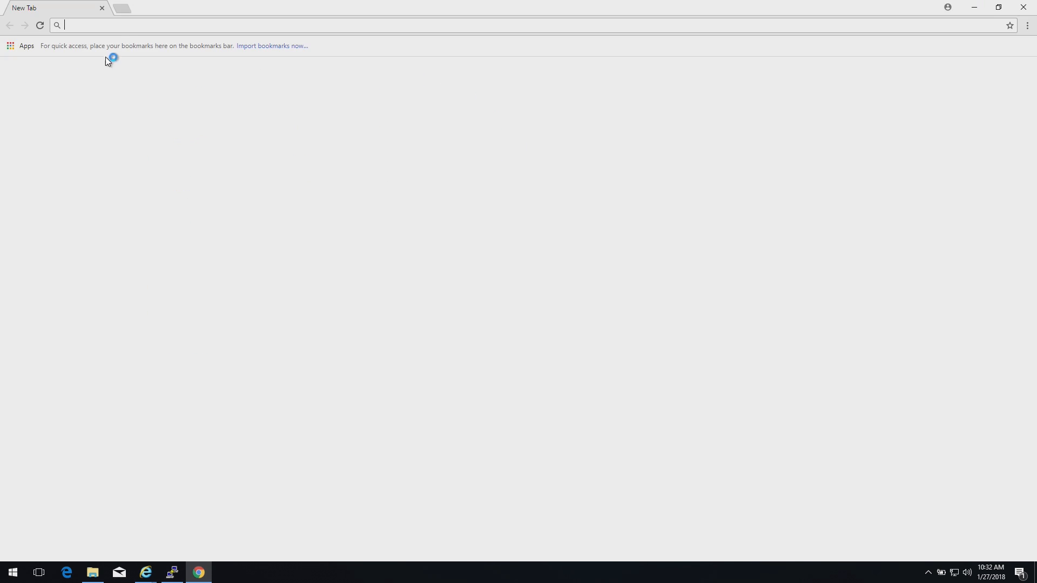
left_click(127, 24)
type("https://web.makernet.local")
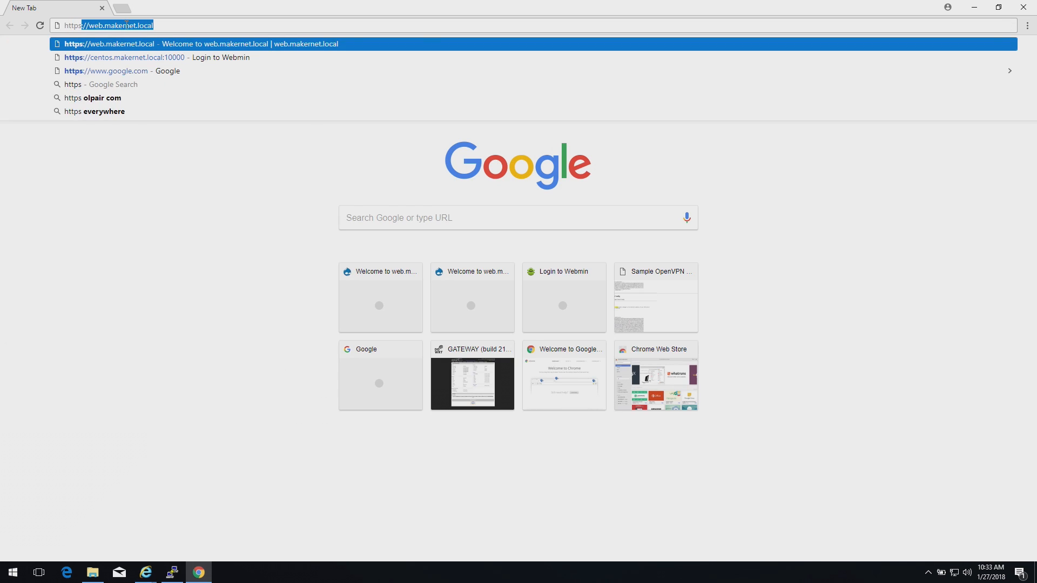
key("Right")
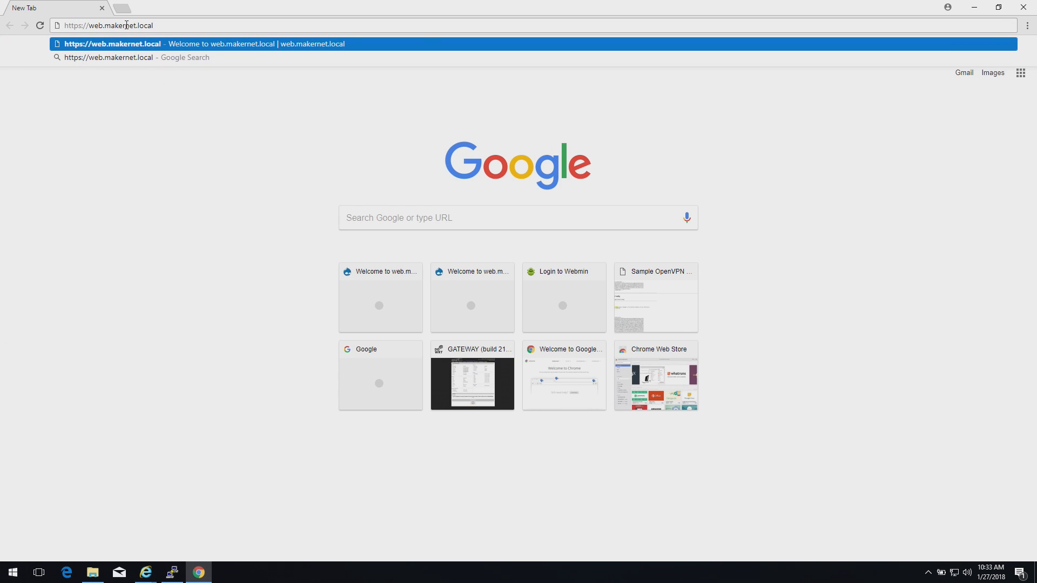
key("Return")
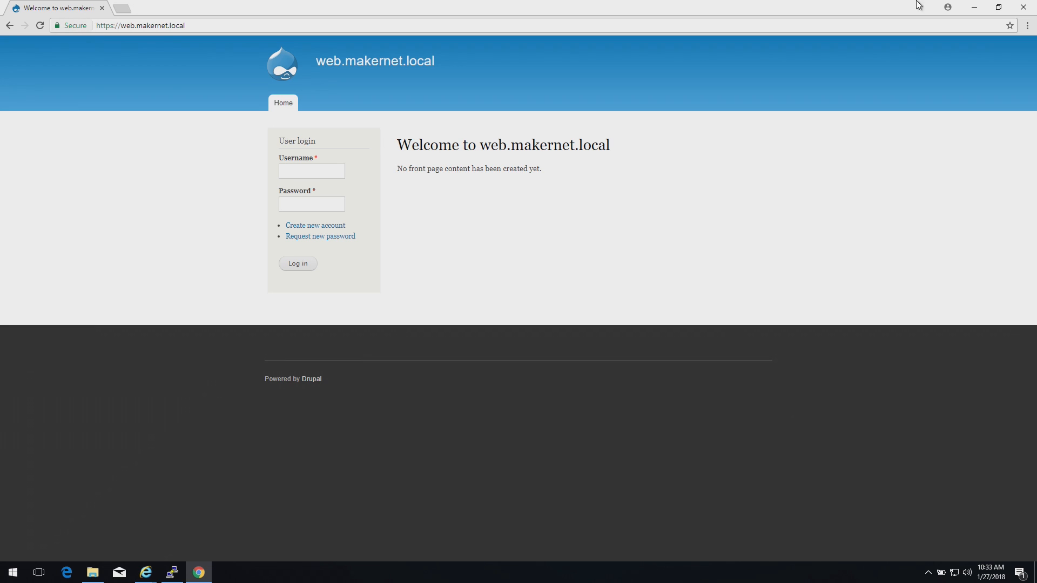
left_click(1024, 7)
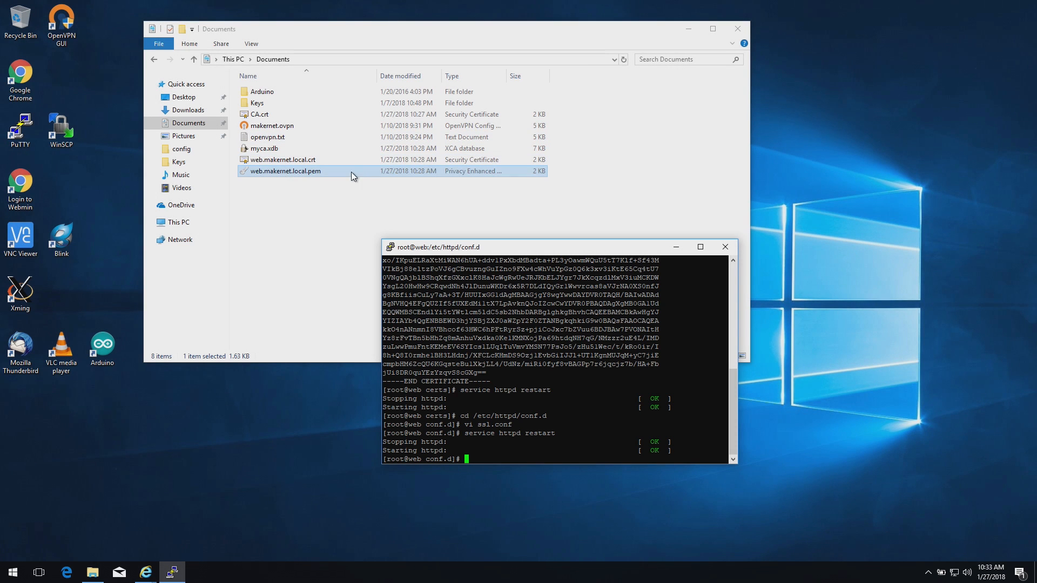
left_click(13, 84)
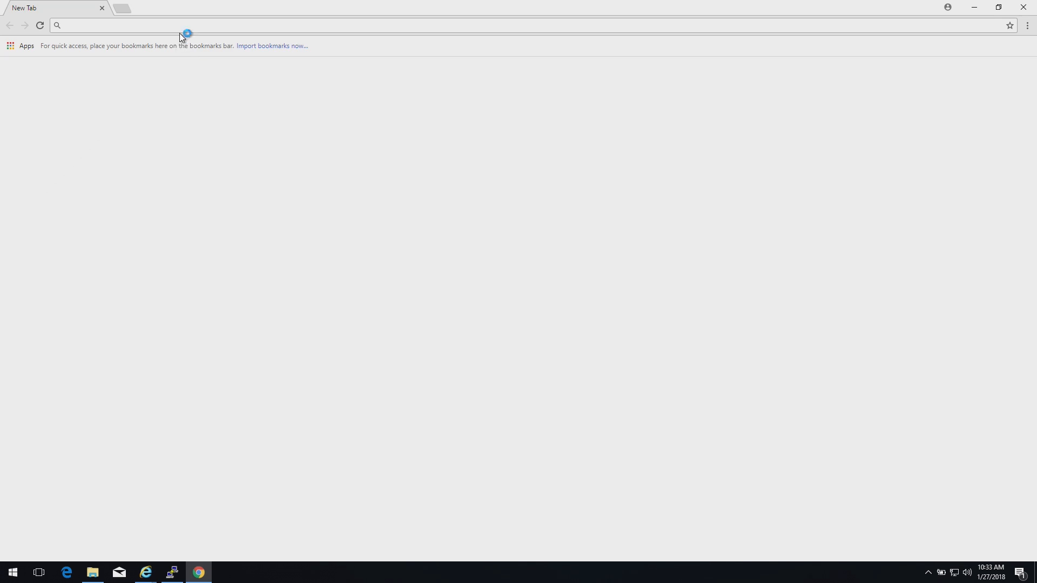
type("https")
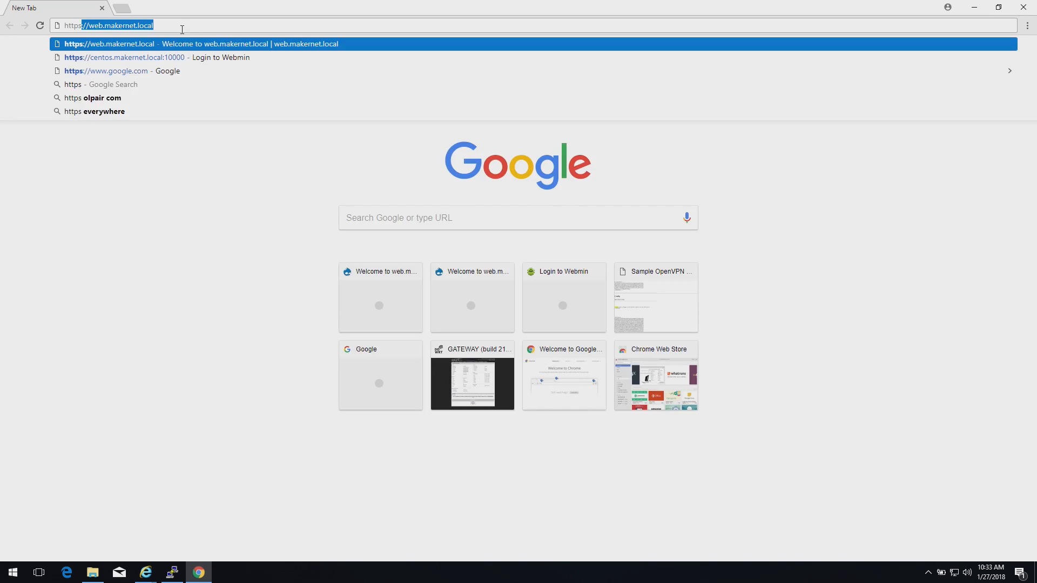
key("Return")
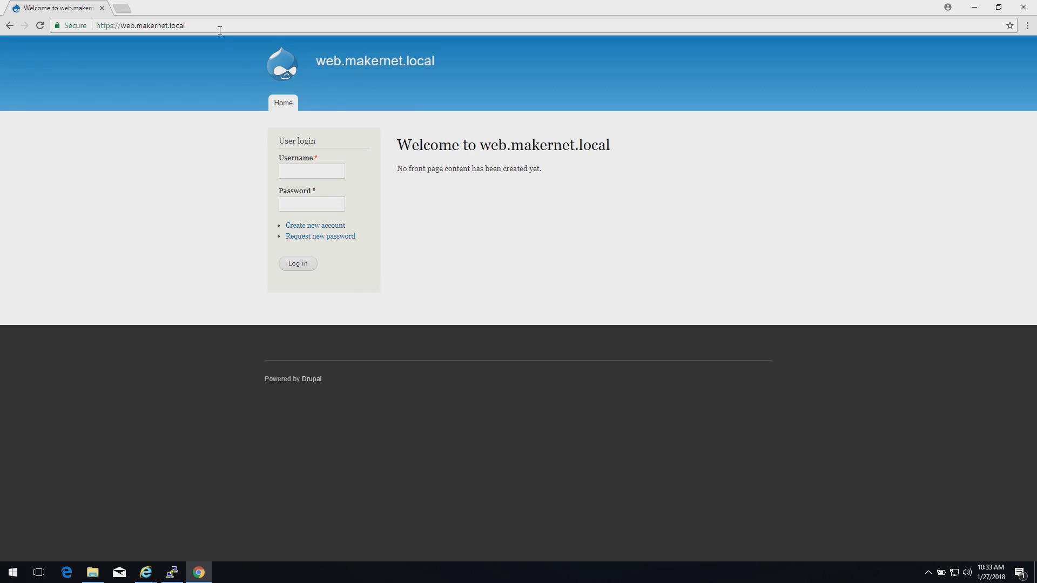
Open Chrome's Developer tools security overview and view the web.makernet.local certificate
left_click(1028, 25)
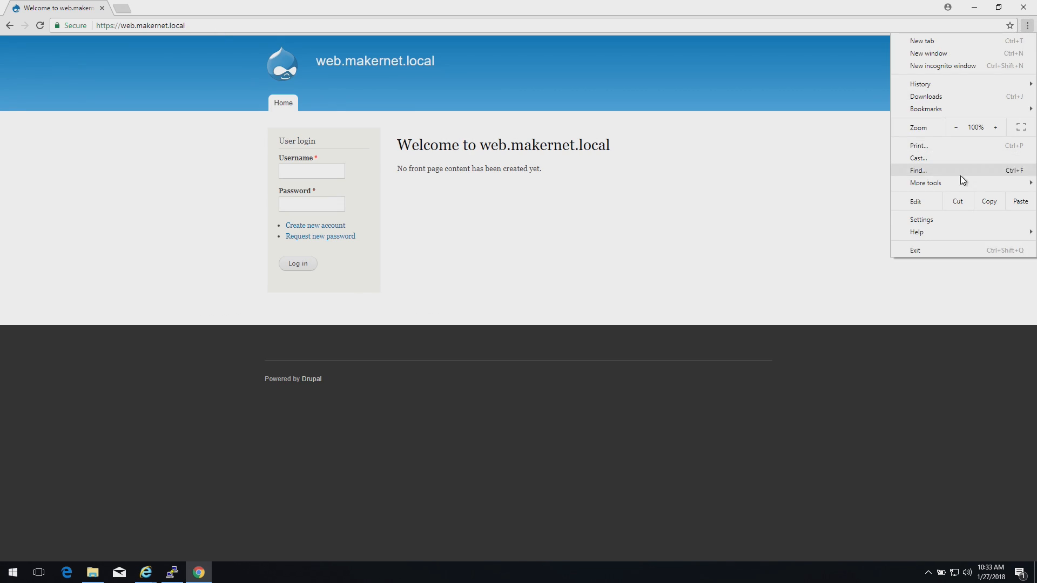
mouse_move(958, 186)
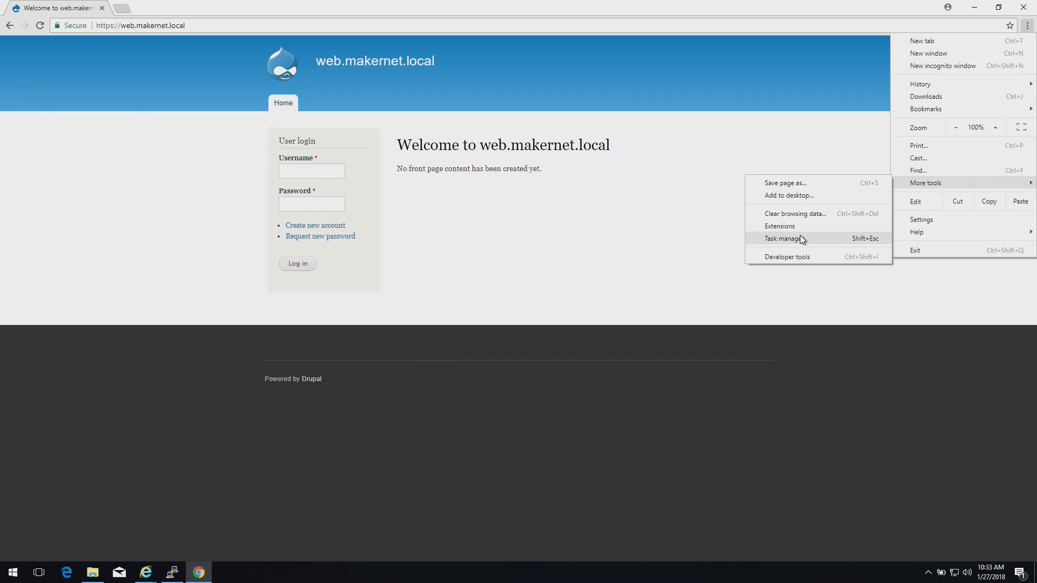
left_click(803, 255)
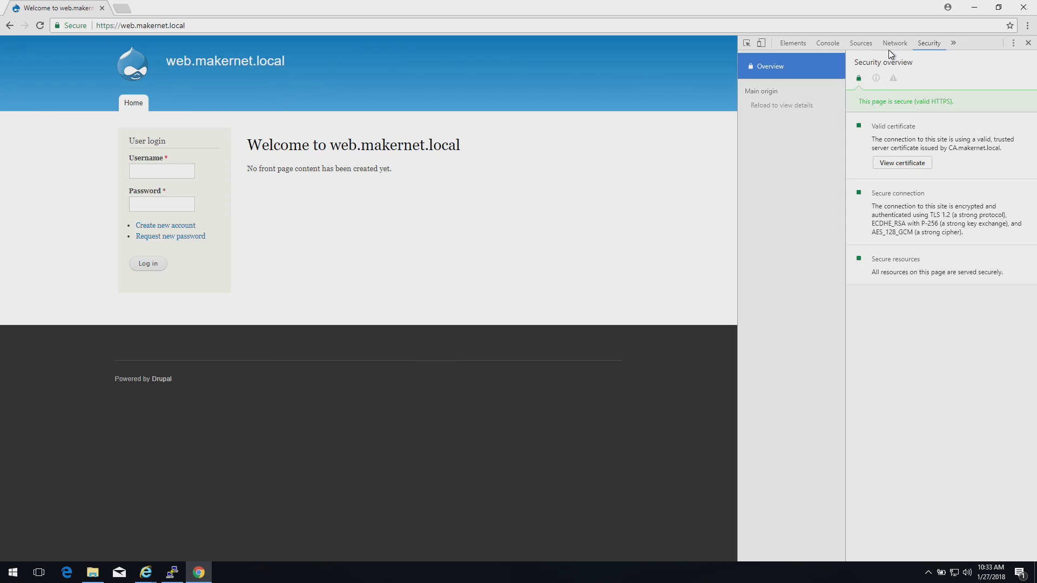
left_click(918, 164)
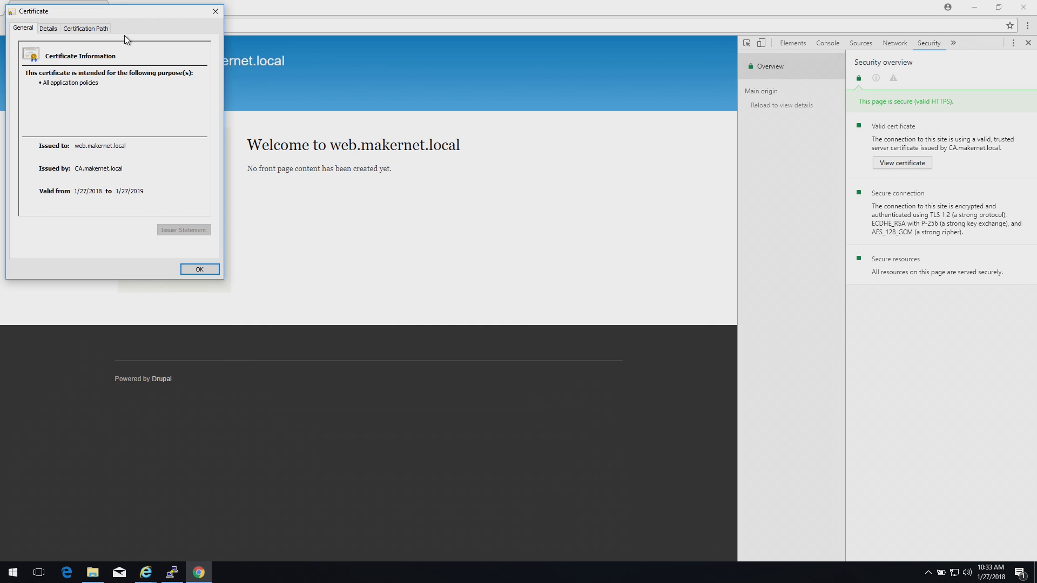
Review the certificate's Details and its Certification Path from CA.makernet.local, then close it
left_click_drag(131, 14, 373, 54)
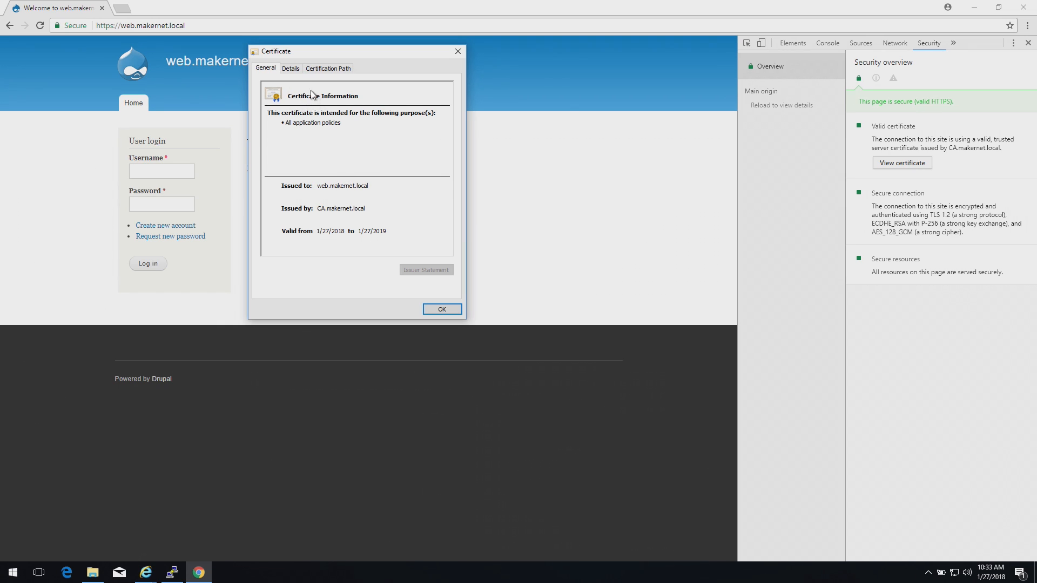
left_click(294, 71)
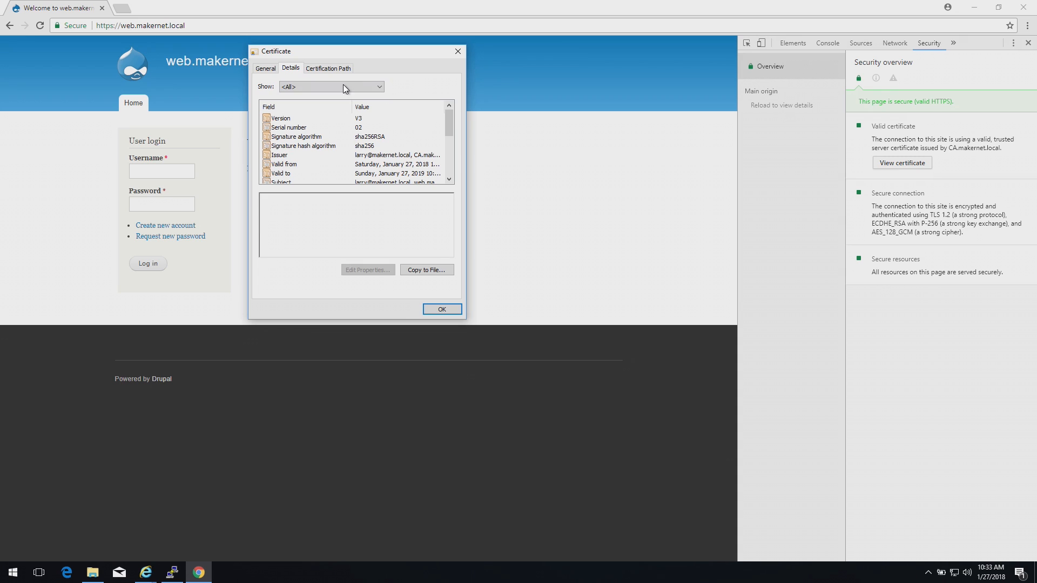
left_click(335, 69)
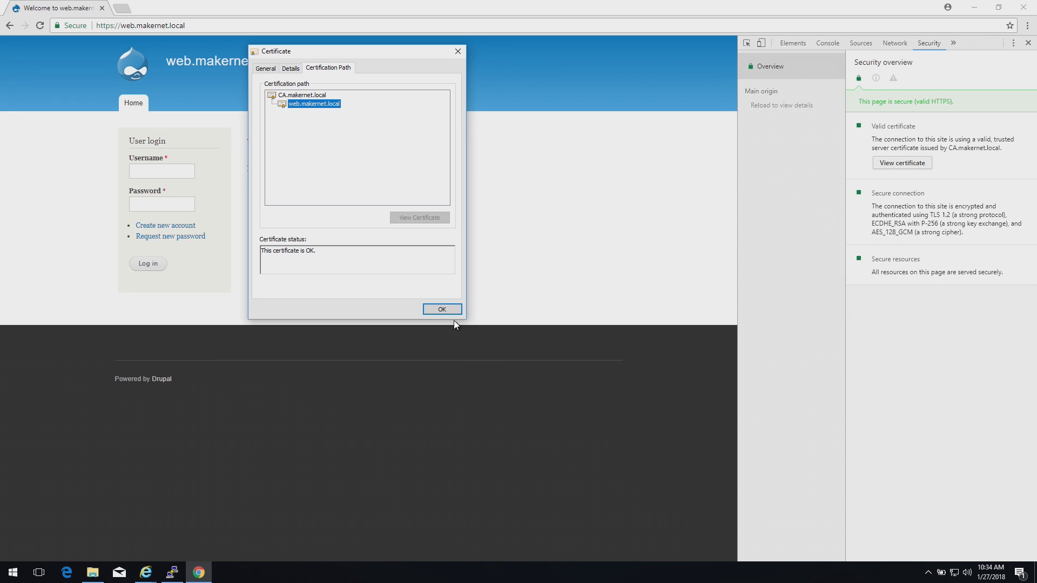
left_click(442, 309)
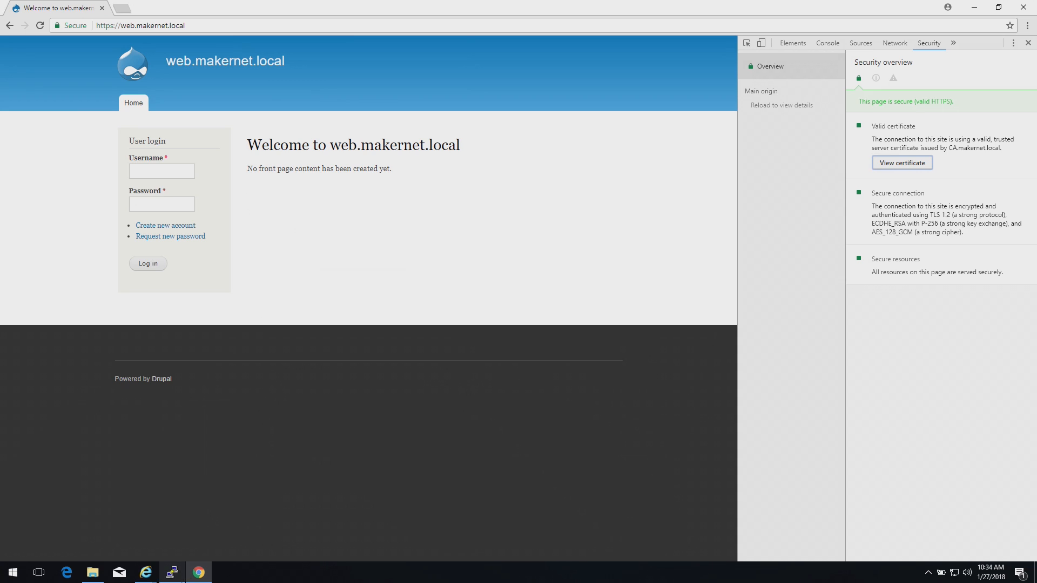